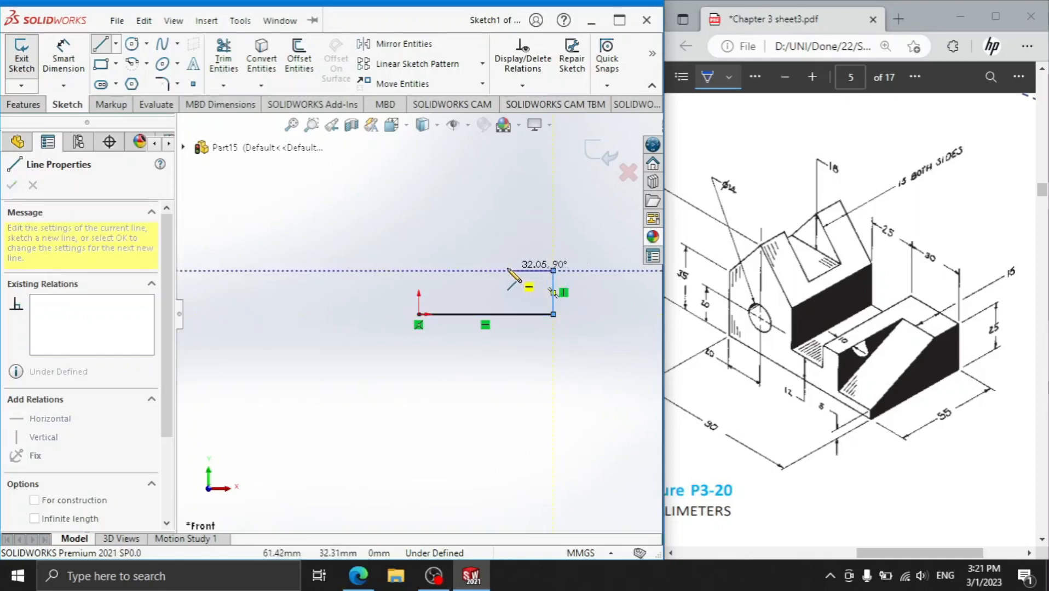
# Step: Complete the closed line profile with a right block about 33 mm wide, a notch and a peaked left section about 69 mm high, ending at the origin
pyautogui.click(507, 270)
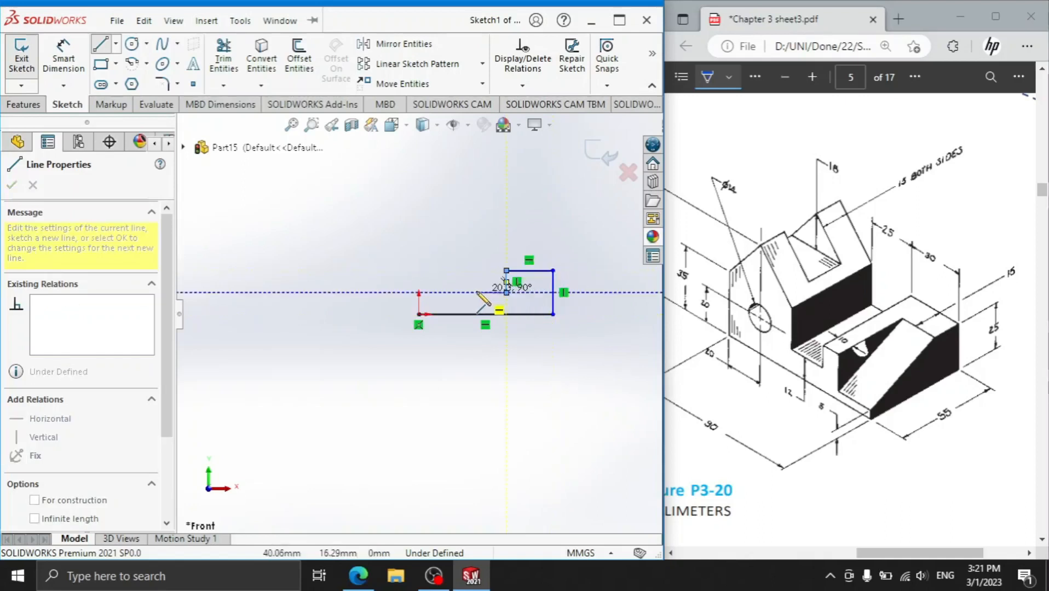
pyautogui.click(506, 293)
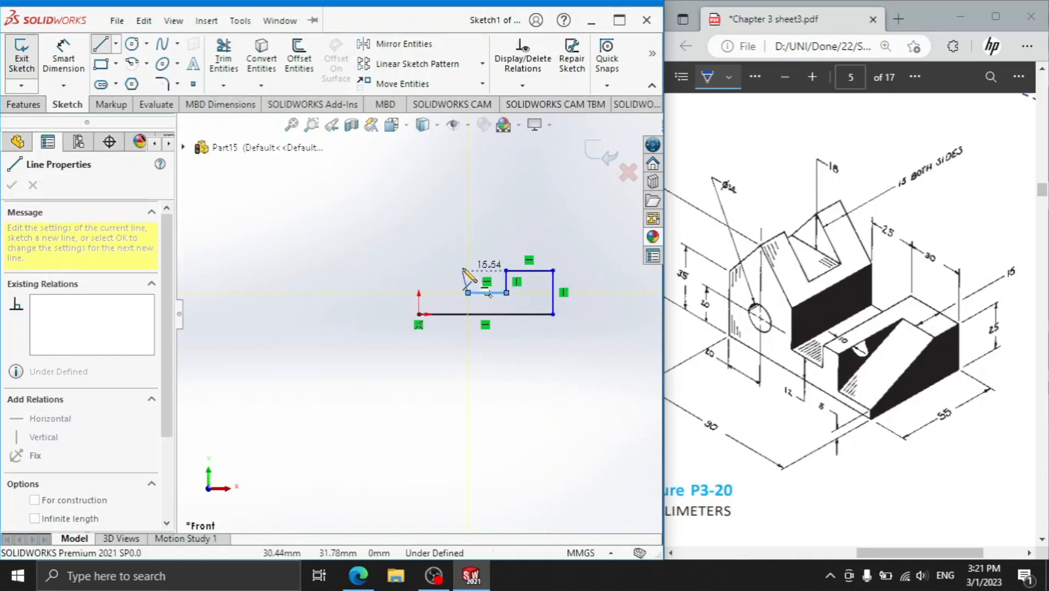
pyautogui.click(468, 258)
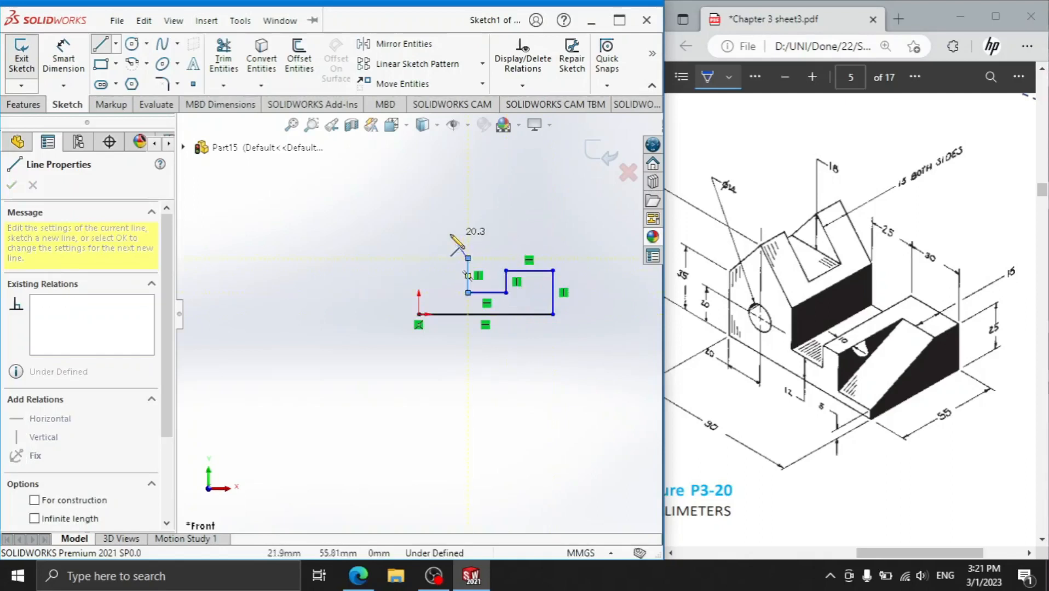
pyautogui.click(439, 216)
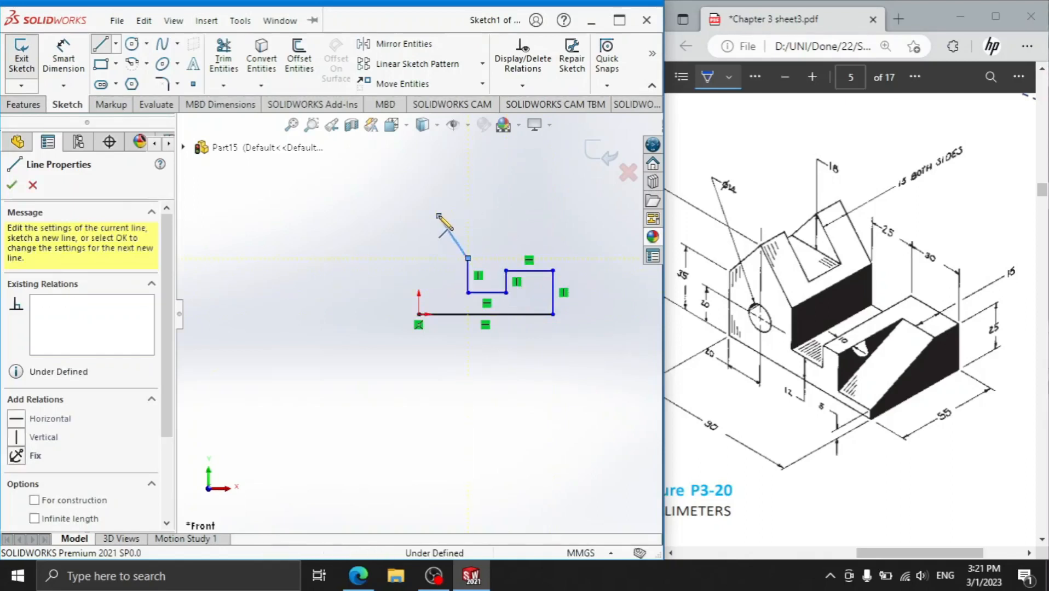
pyautogui.click(418, 257)
pyautogui.click(419, 314)
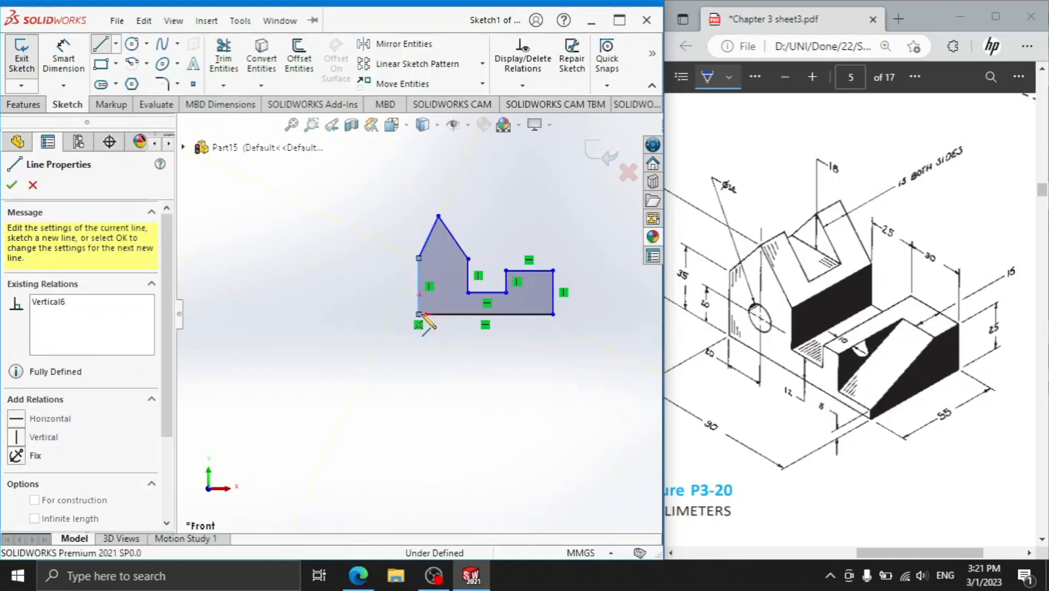
pyautogui.rightClick(364, 263)
pyautogui.click(375, 268)
# Step: Handwrite 95 on the reference drawing beside its overall length and dimension the profile's bottom edge to 95 mm
pyautogui.click(64, 58)
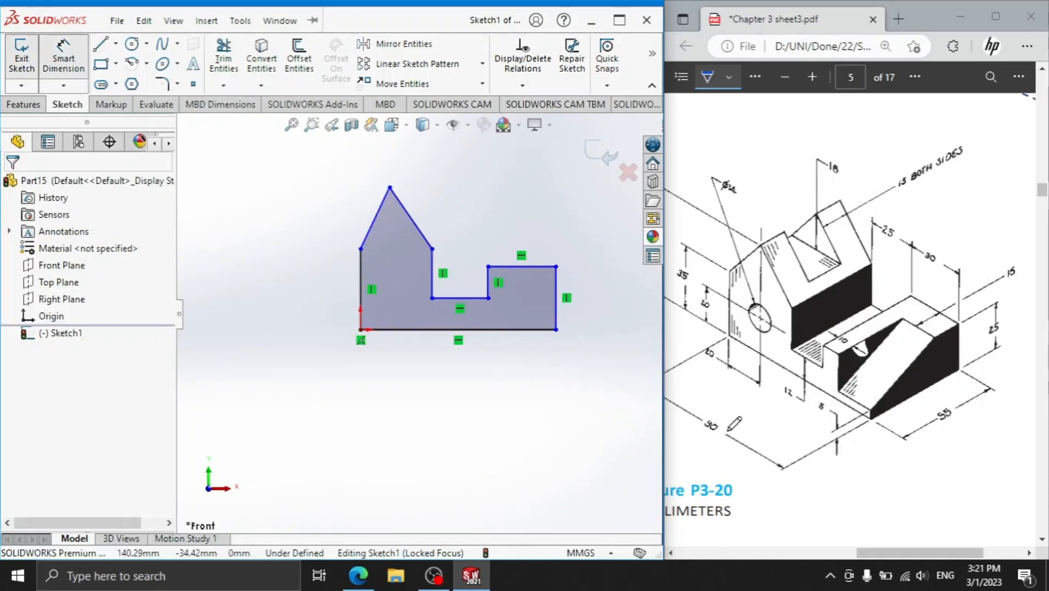
pyautogui.click(719, 403)
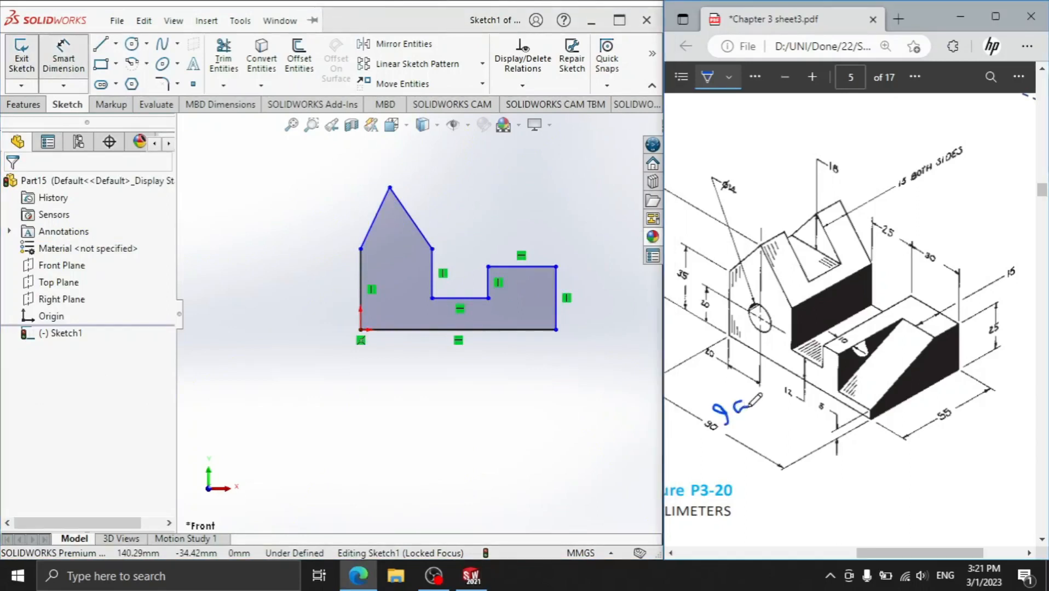
pyautogui.click(519, 330)
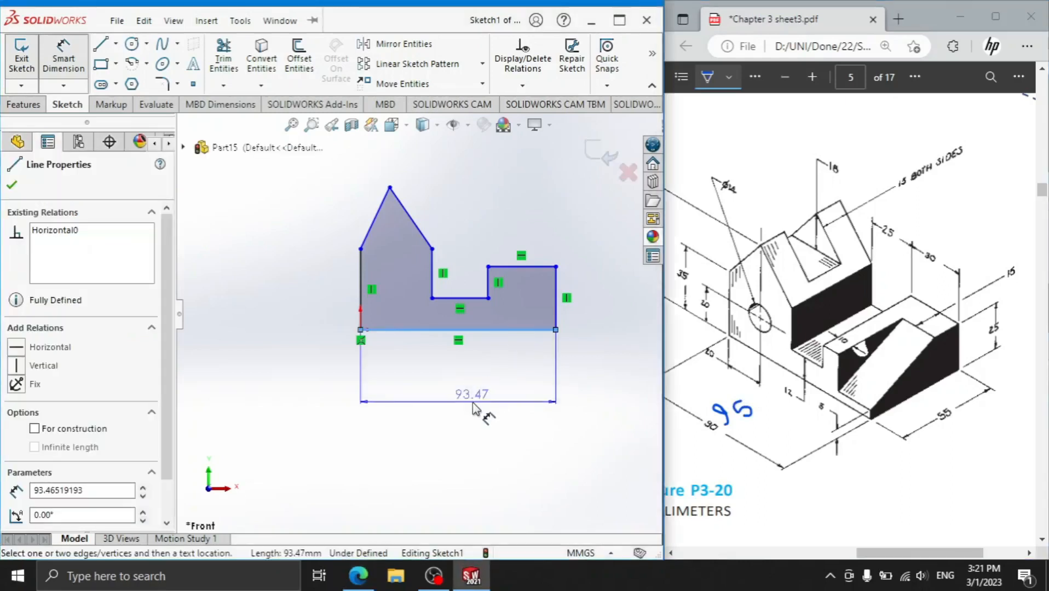
pyautogui.click(462, 411)
pyautogui.write('95')
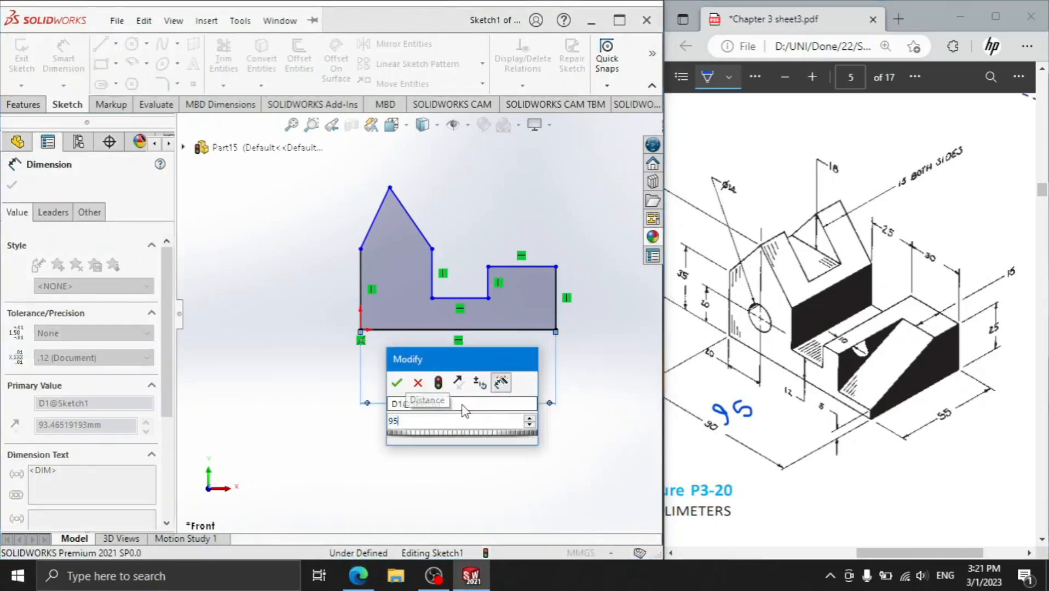
pyautogui.press('Return')
# Step: Dimension the right block's top edge to 30 mm and the notch floor to 25 mm
pyautogui.click(526, 266)
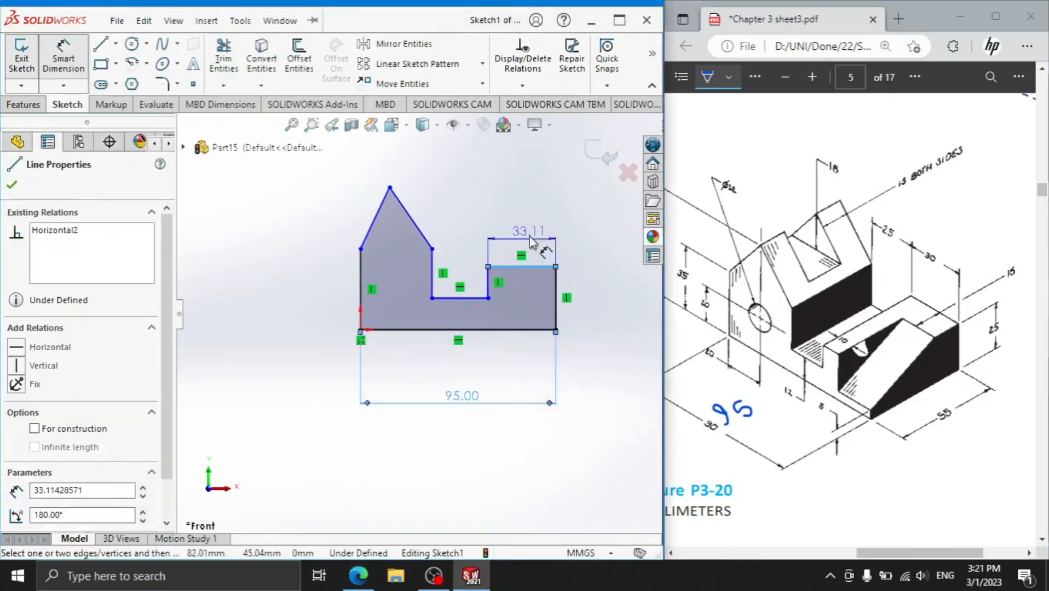
pyautogui.click(529, 226)
pyautogui.write('30')
pyautogui.press('Return')
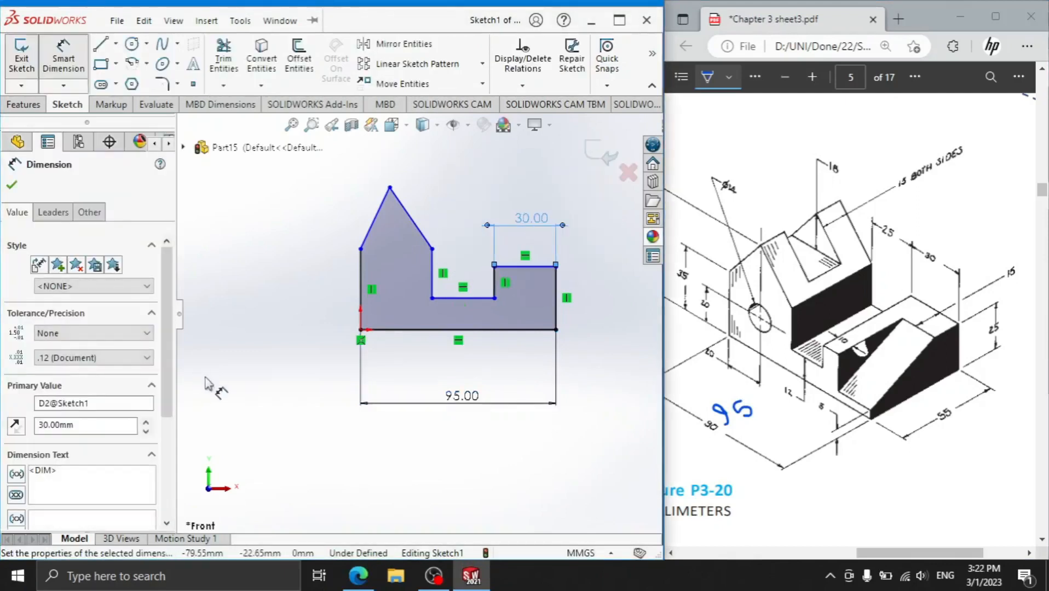
pyautogui.click(477, 299)
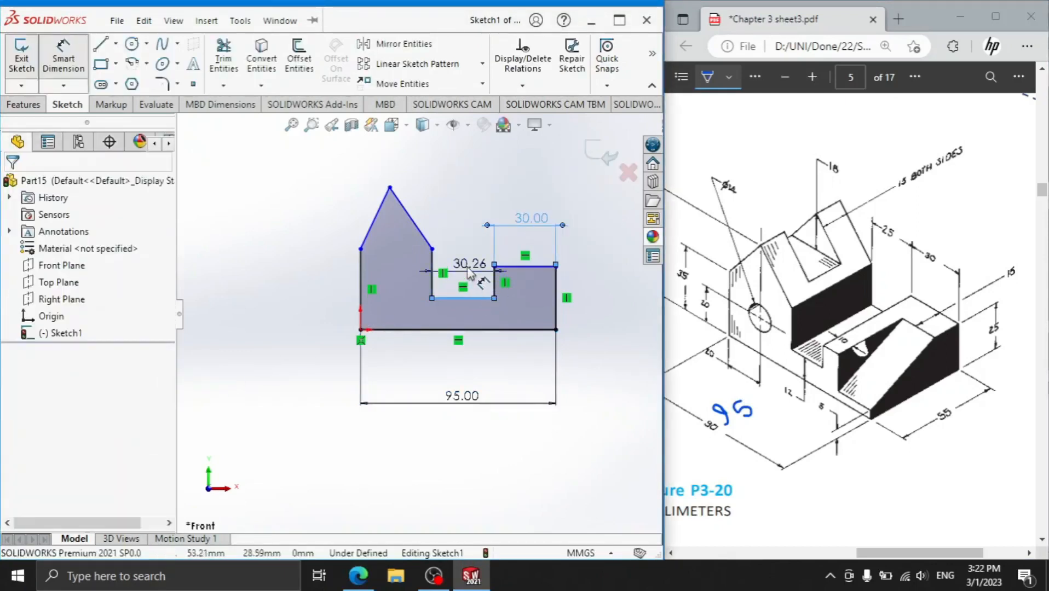
pyautogui.click(471, 265)
pyautogui.write('25')
pyautogui.press('Return')
# Step: Dimension the horizontal distance between the peak and the left section's upper-left corner to 20 mm
pyautogui.scroll(-5, 413, 237)
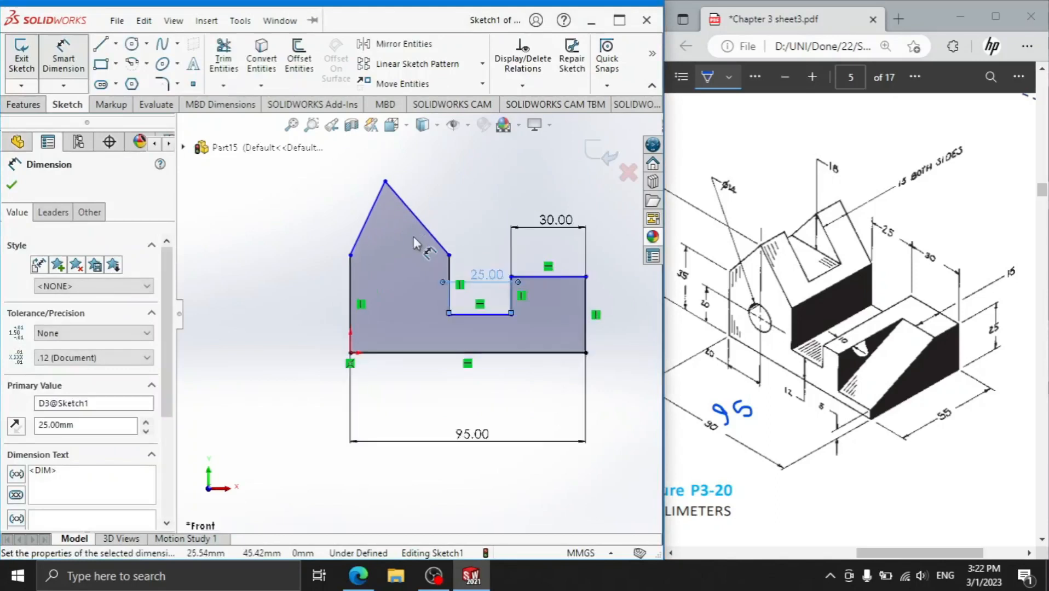
pyautogui.click(356, 141)
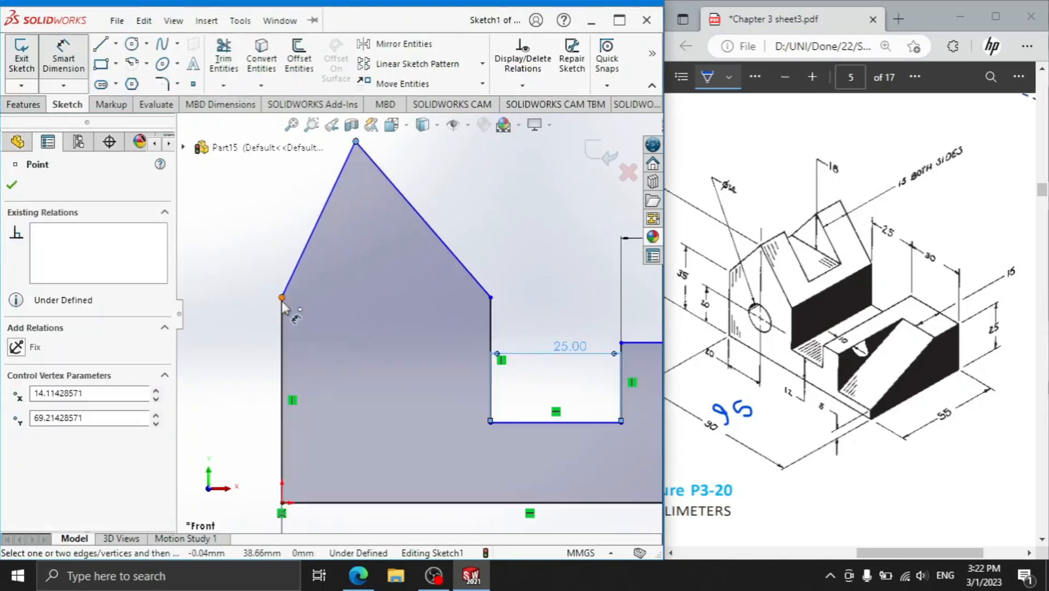
pyautogui.click(282, 297)
pyautogui.click(319, 361)
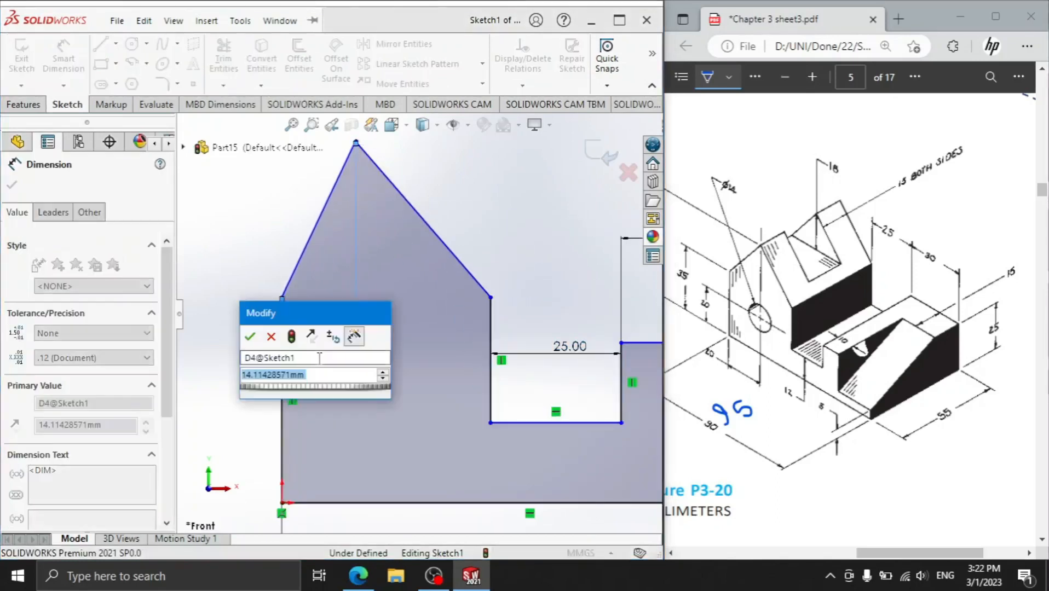
pyautogui.write('20')
pyautogui.press('Return')
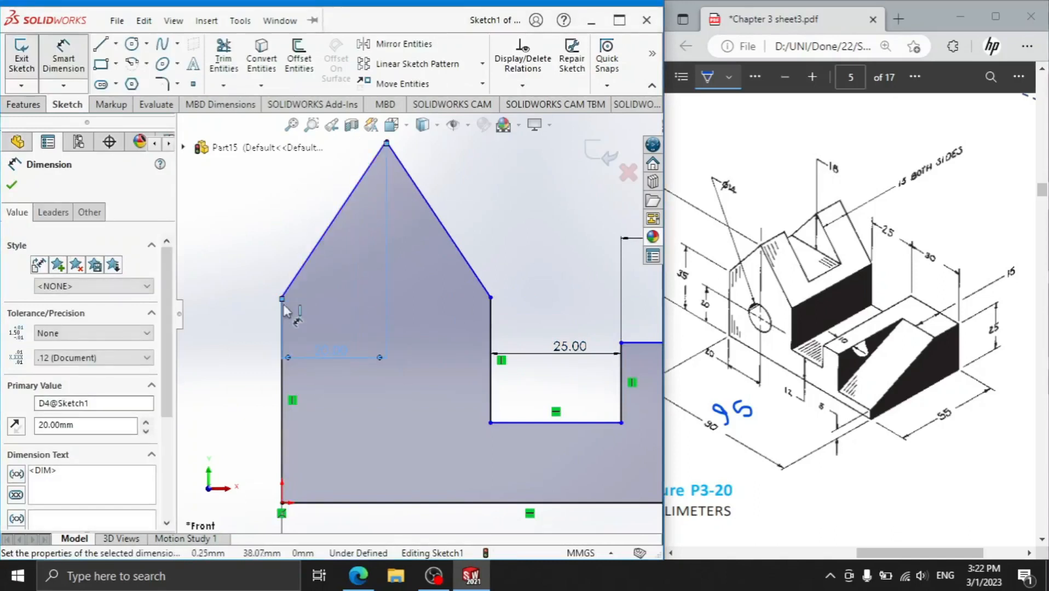
# Step: Dimension the profile's left vertical edge to 35 mm
pyautogui.click(282, 398)
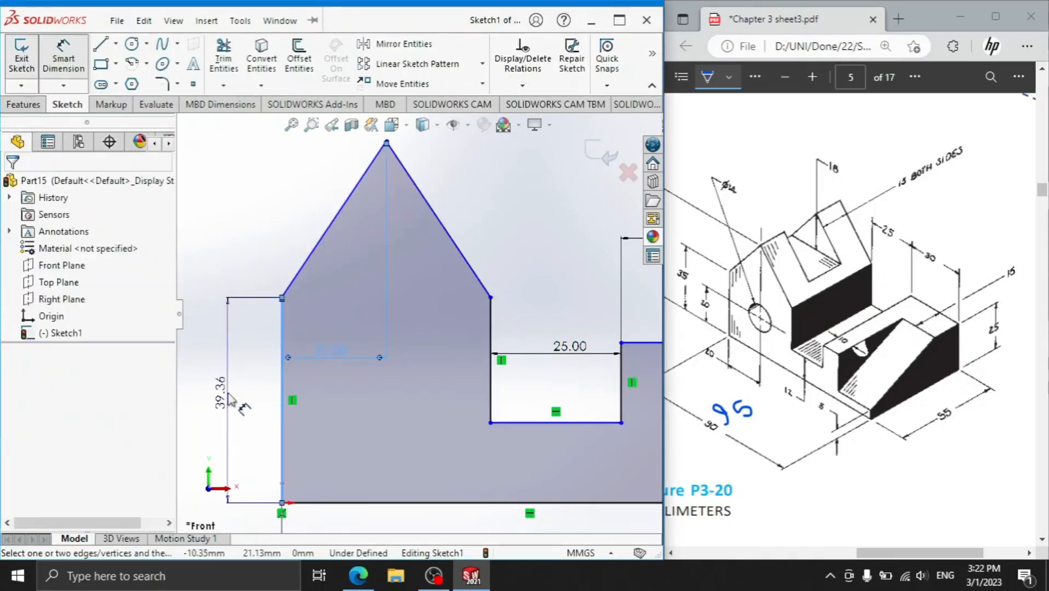
pyautogui.click(229, 398)
pyautogui.write('35')
pyautogui.press('Return')
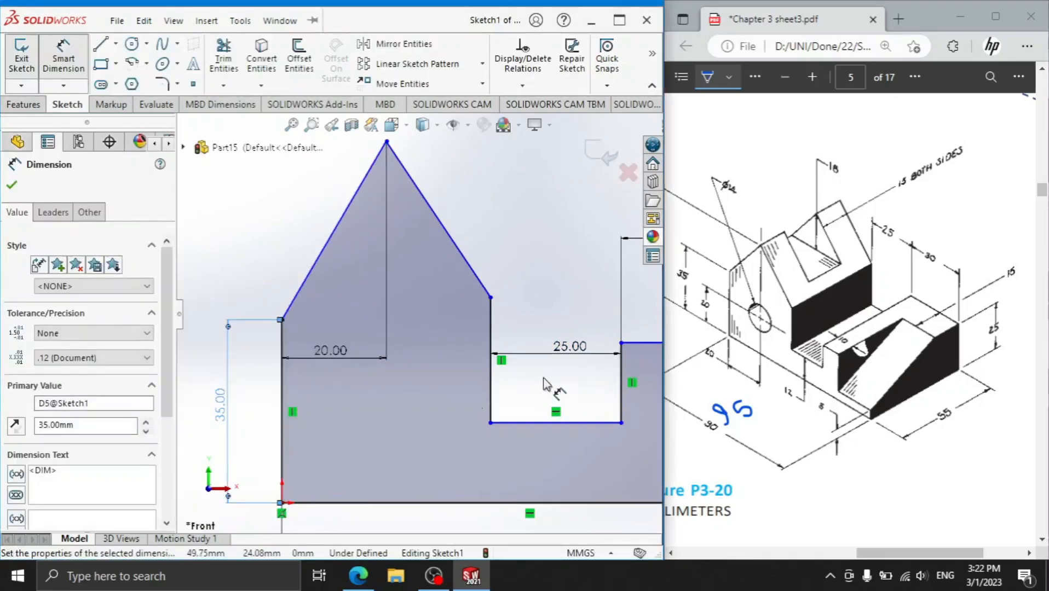
# Step: Bring the reference drawing's height dimensions into view and dimension the peak's height above the bottom edge to 60 mm
pyautogui.moveTo(876, 553); pyautogui.dragTo(837, 552)
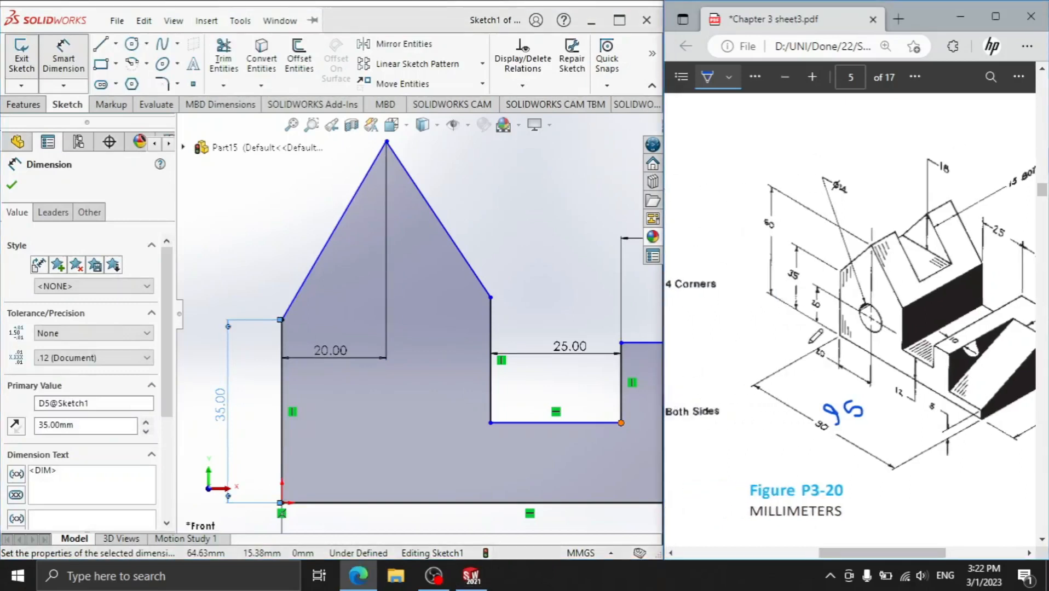
pyautogui.click(386, 142)
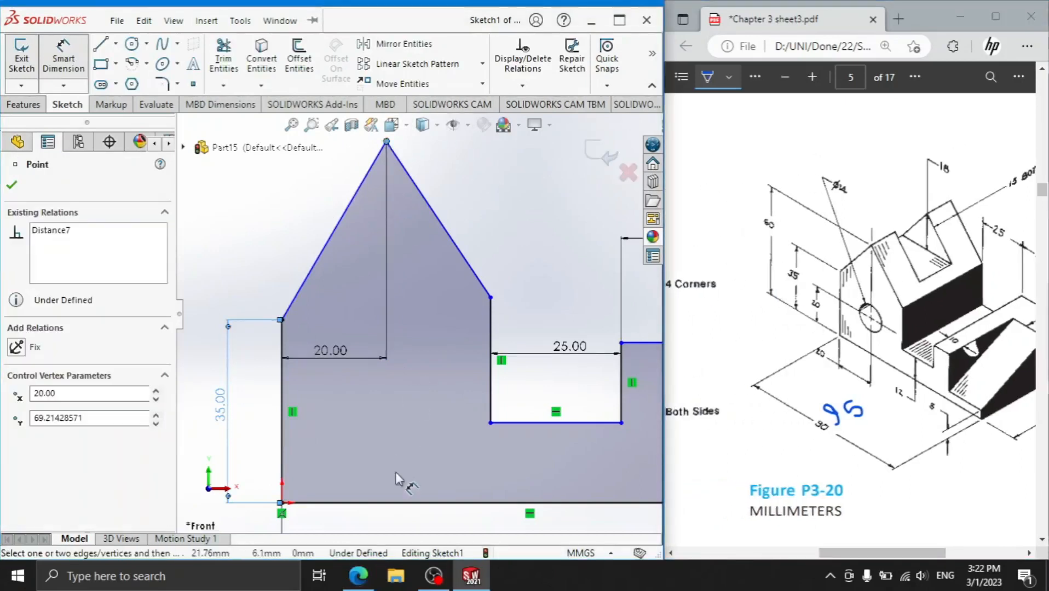
pyautogui.click(398, 502)
pyautogui.scroll(2, 325, 383)
pyautogui.click(235, 313)
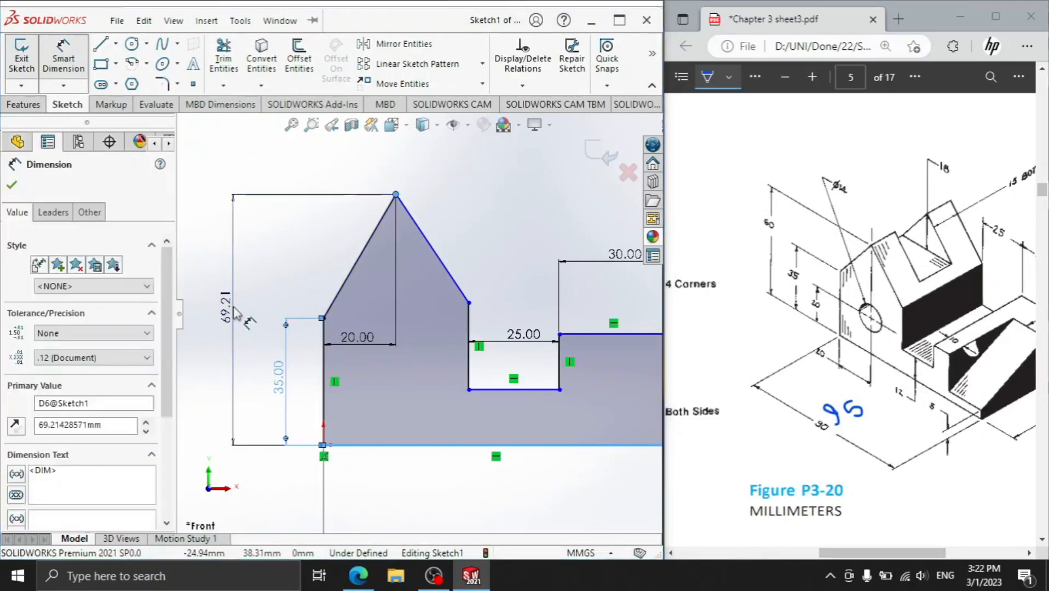
pyautogui.write('60')
pyautogui.press('Return')
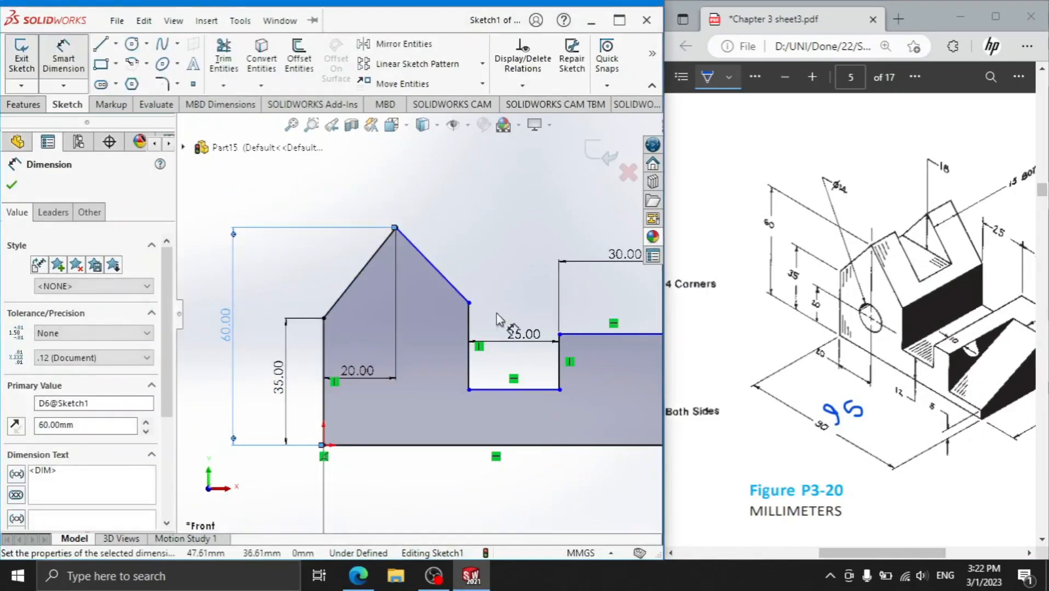
# Step: Dimension the peaked section's right shoulder point at 35 mm above the bottom edge
pyautogui.click(468, 302)
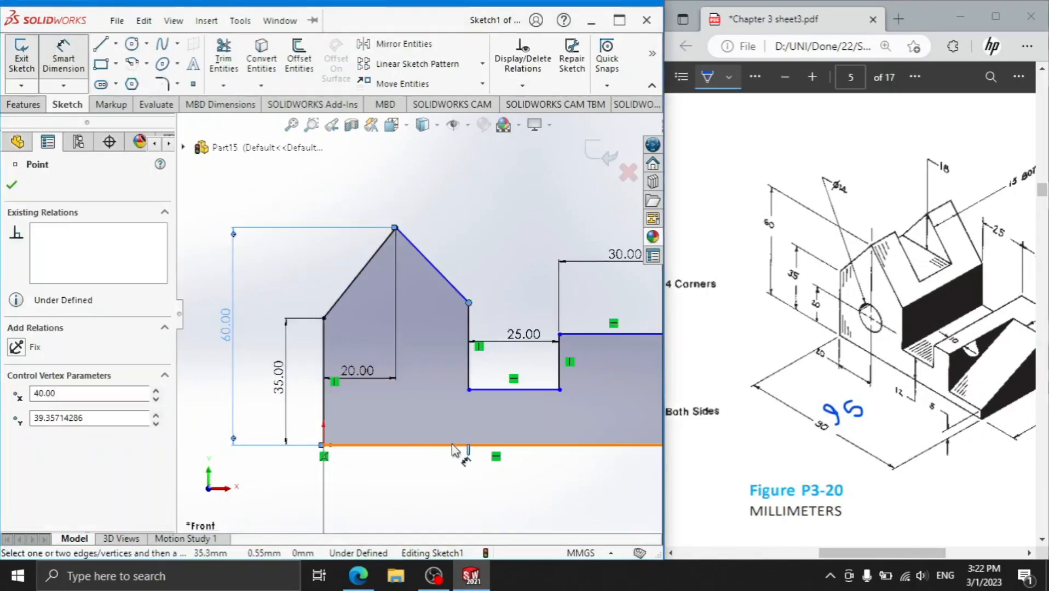
pyautogui.click(457, 445)
pyautogui.click(252, 386)
pyautogui.write('35')
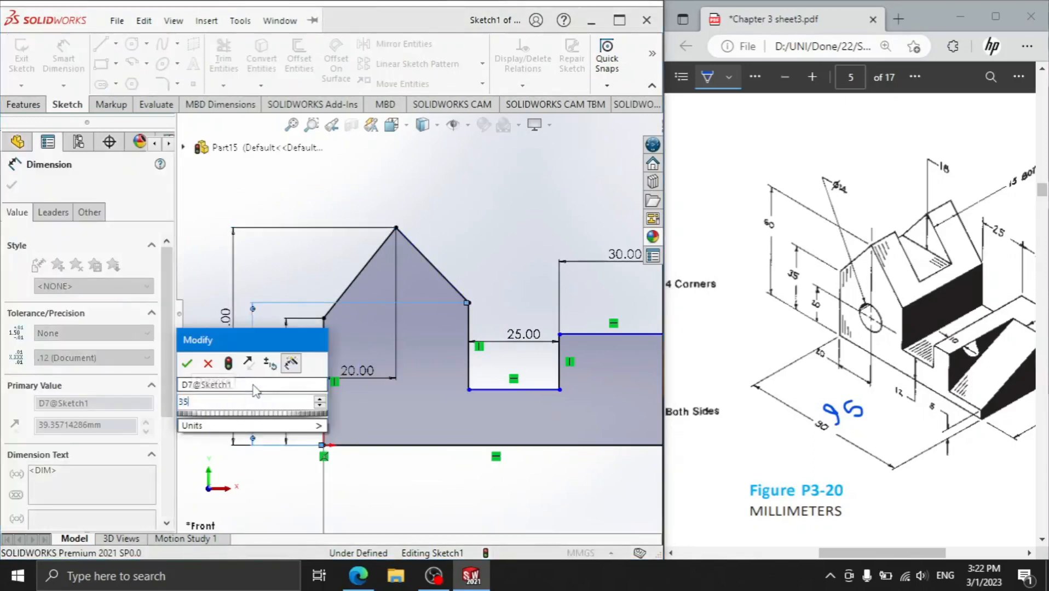
pyautogui.press('Return')
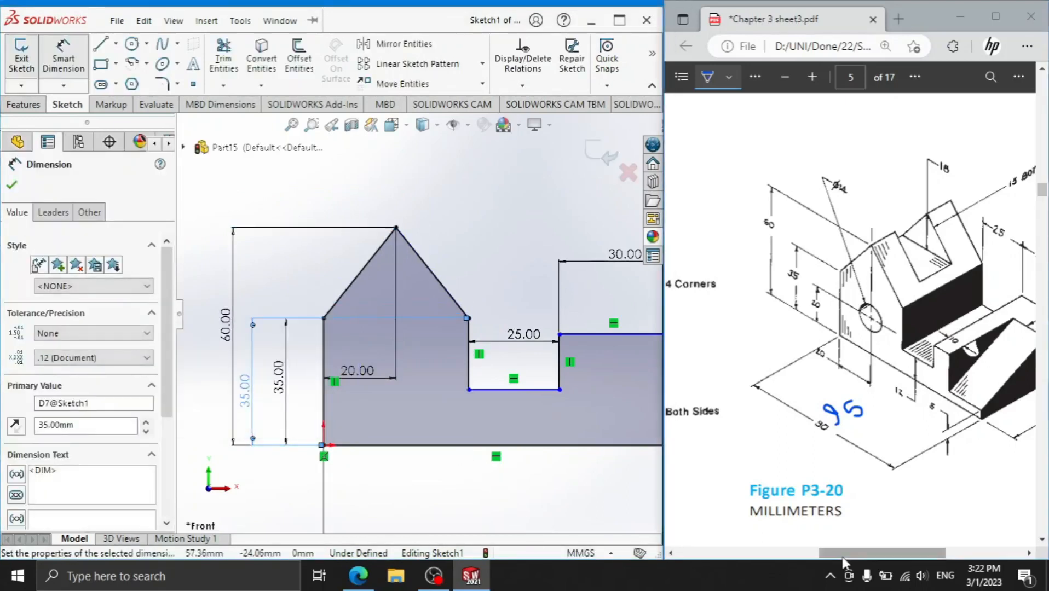
# Step: Dimension the distance between the right block's top edge and the bottom edge as 35 mm
pyautogui.moveTo(843, 553); pyautogui.dragTo(897, 551)
pyautogui.click(611, 335)
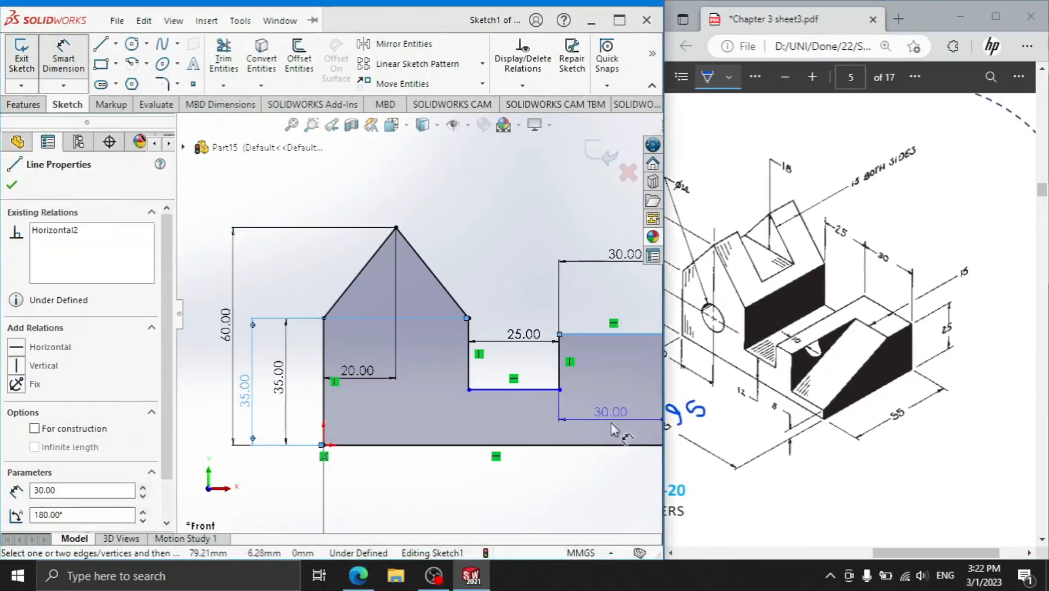
pyautogui.click(602, 445)
pyautogui.scroll(3, 576, 442)
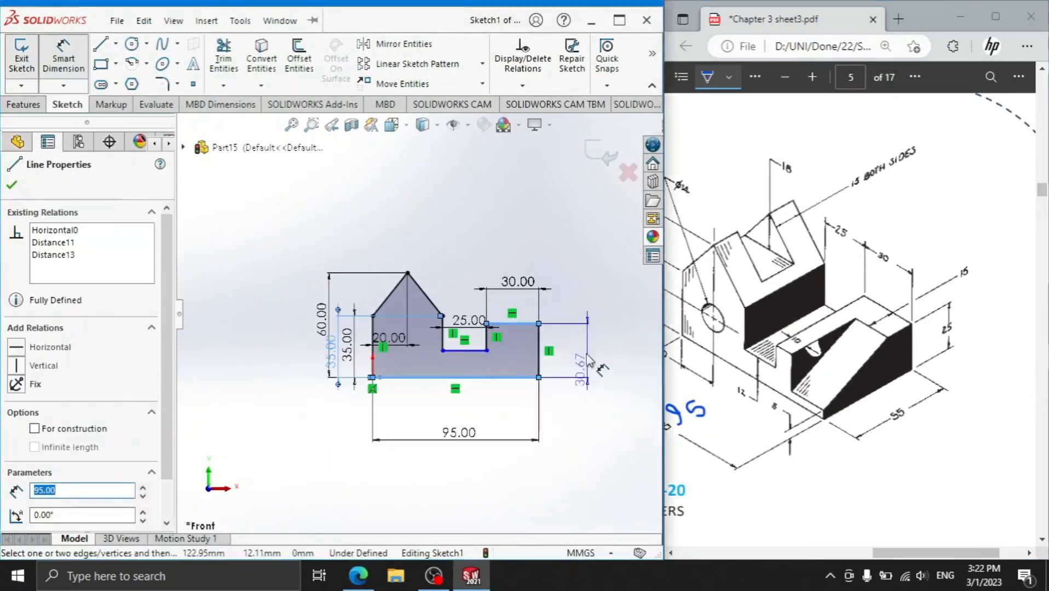
pyautogui.scroll(-5, 553, 384)
pyautogui.click(553, 413)
pyautogui.write('35')
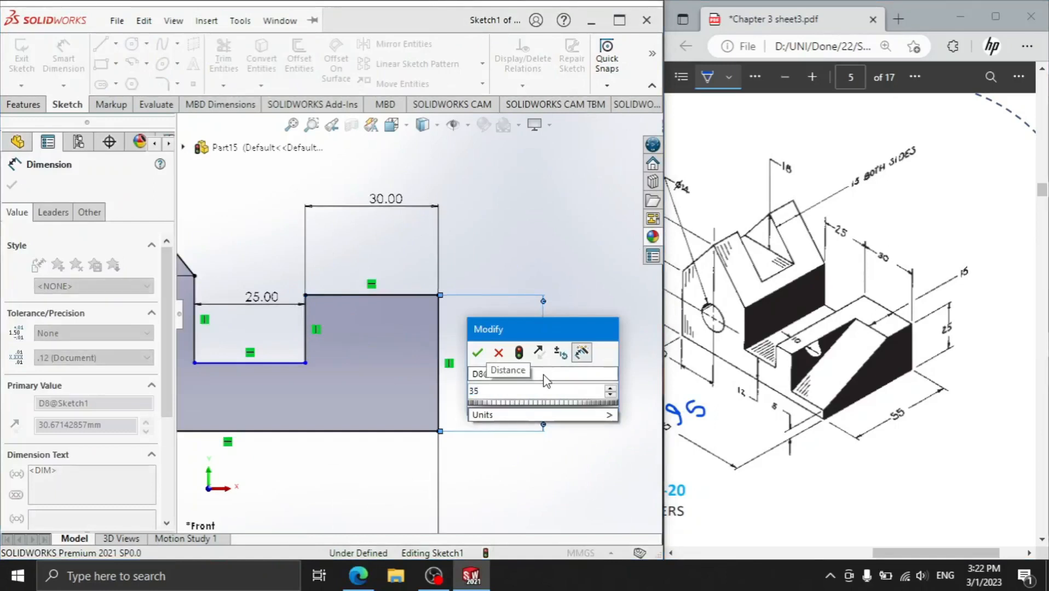
pyautogui.press('Return')
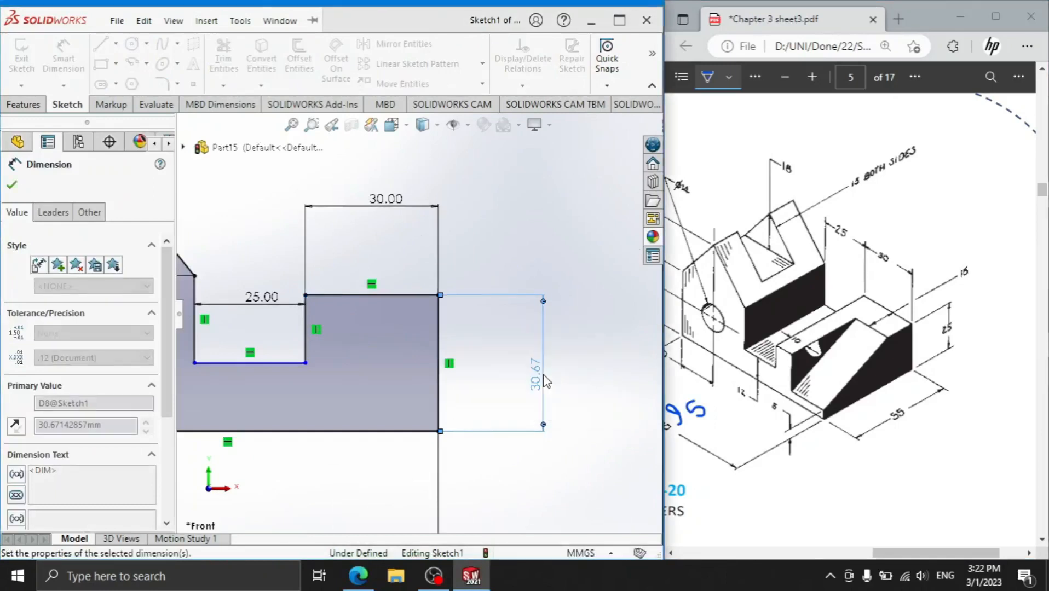
# Step: Set the right block's height dimension to 25 mm
pyautogui.doubleClick(538, 368)
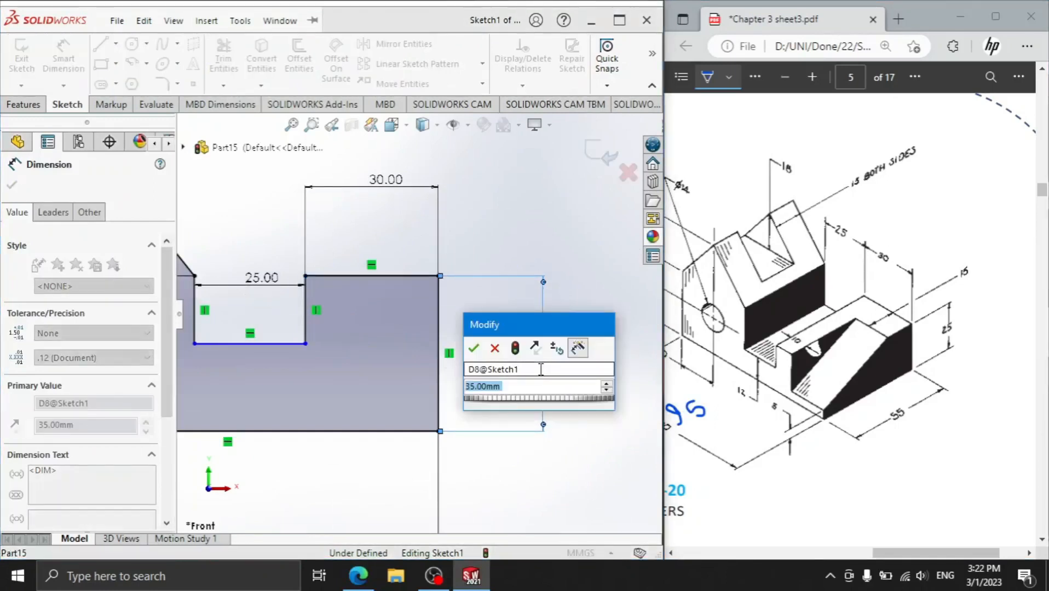
pyautogui.write('25')
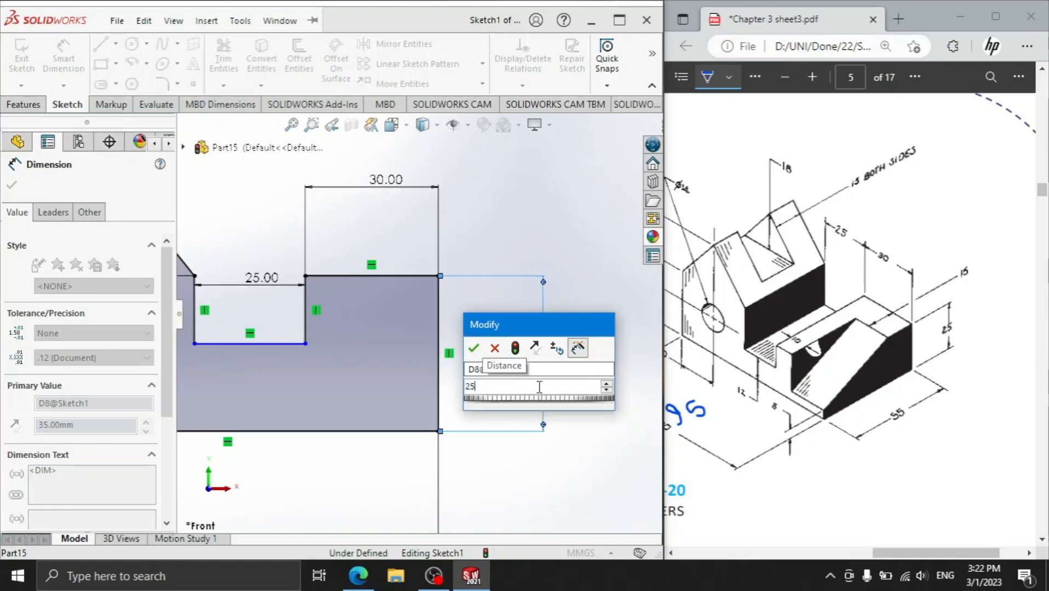
pyautogui.press('Return')
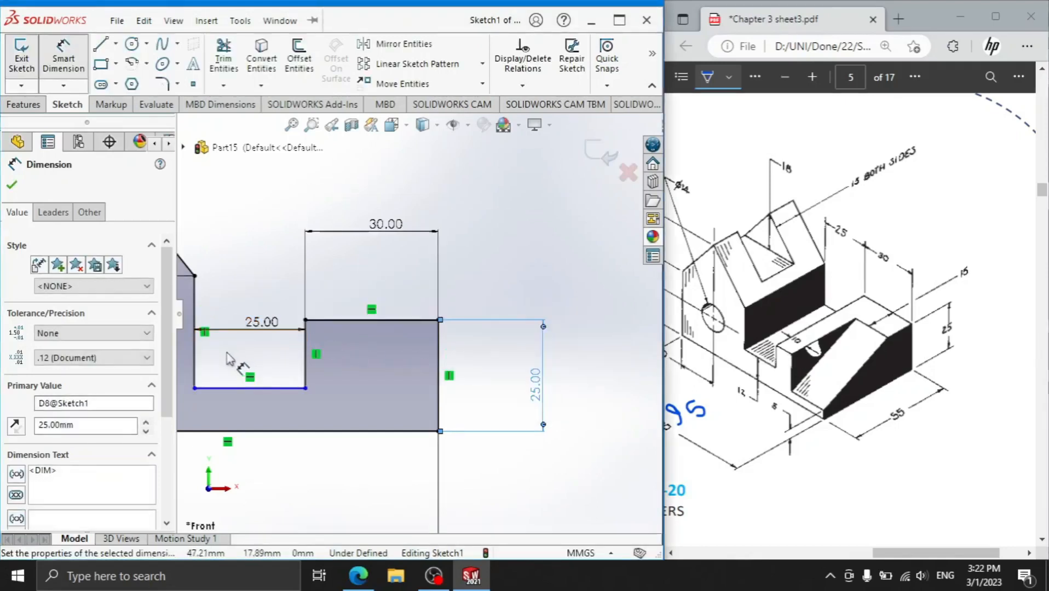
# Step: Dimension the notch floor's height above the bottom edge to 12 mm
pyautogui.click(247, 388)
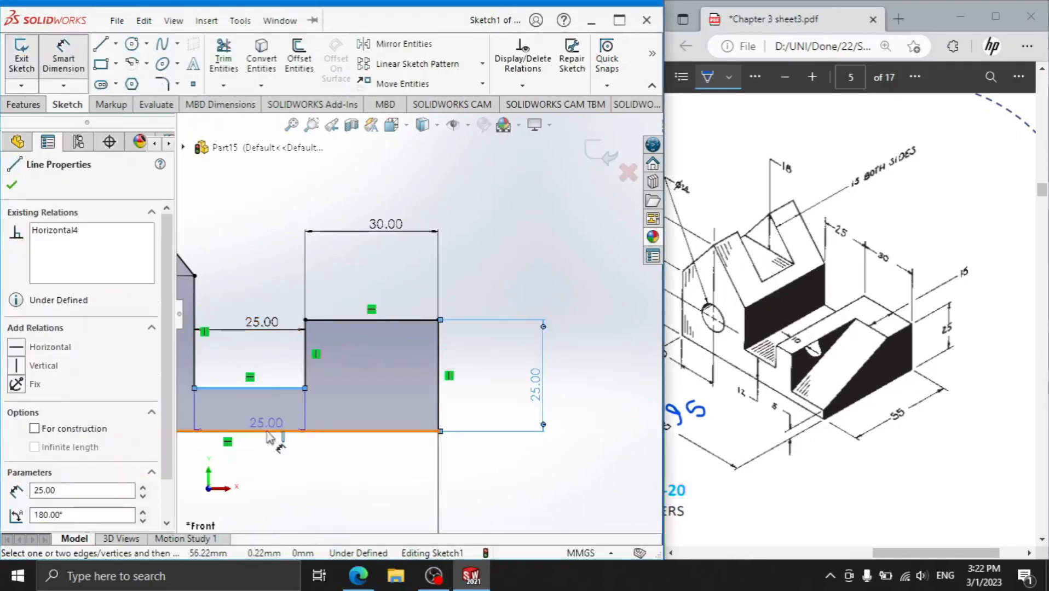
pyautogui.click(267, 434)
pyautogui.click(374, 420)
pyautogui.write('12')
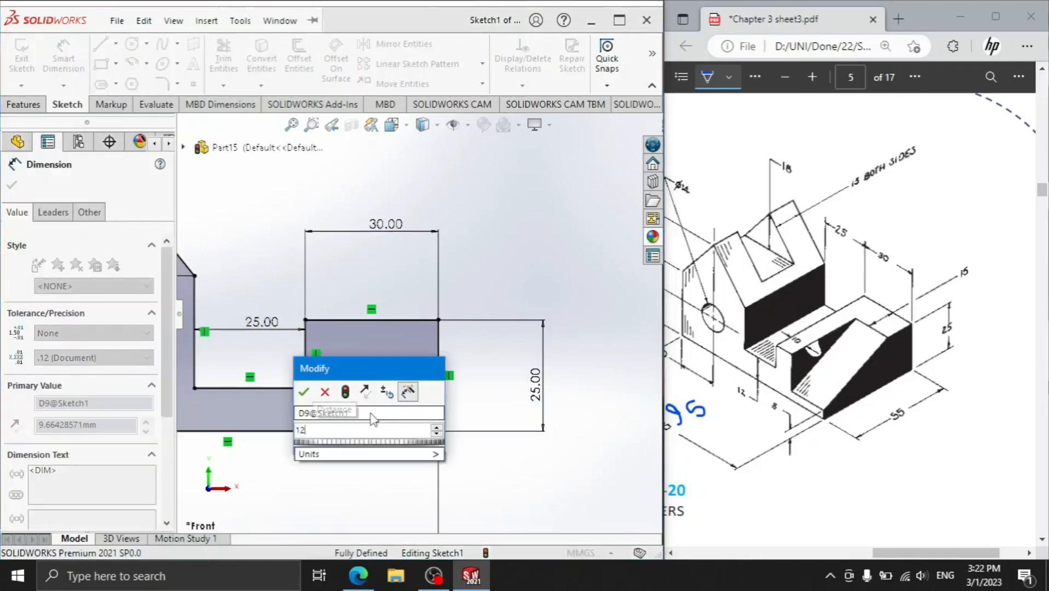
pyautogui.click(304, 392)
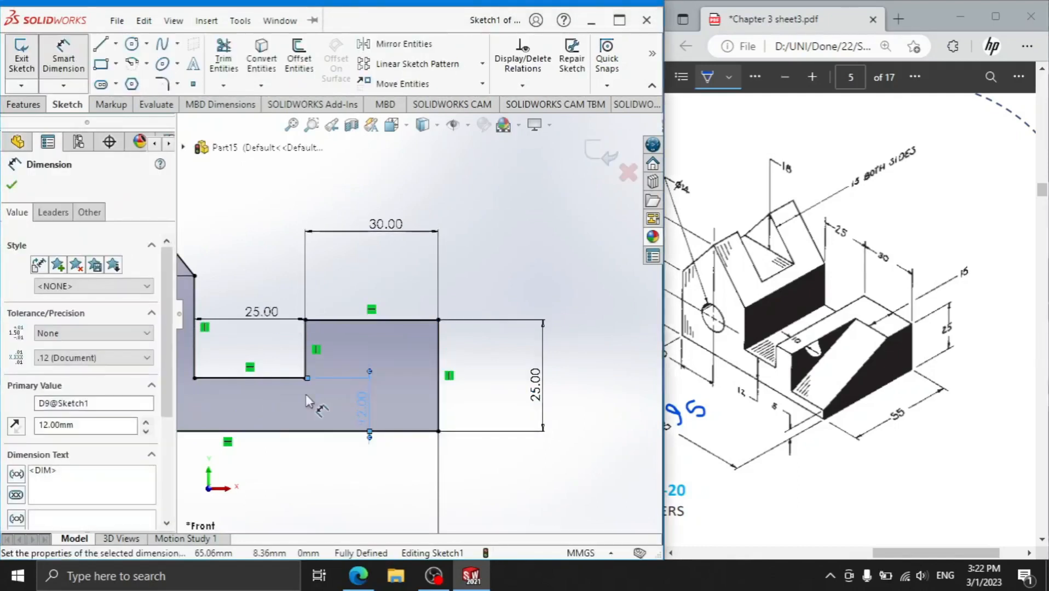
# Step: Extrude the fully dimensioned front profile as a solid with a blind depth of 55 mm
pyautogui.scroll(5, 305, 350)
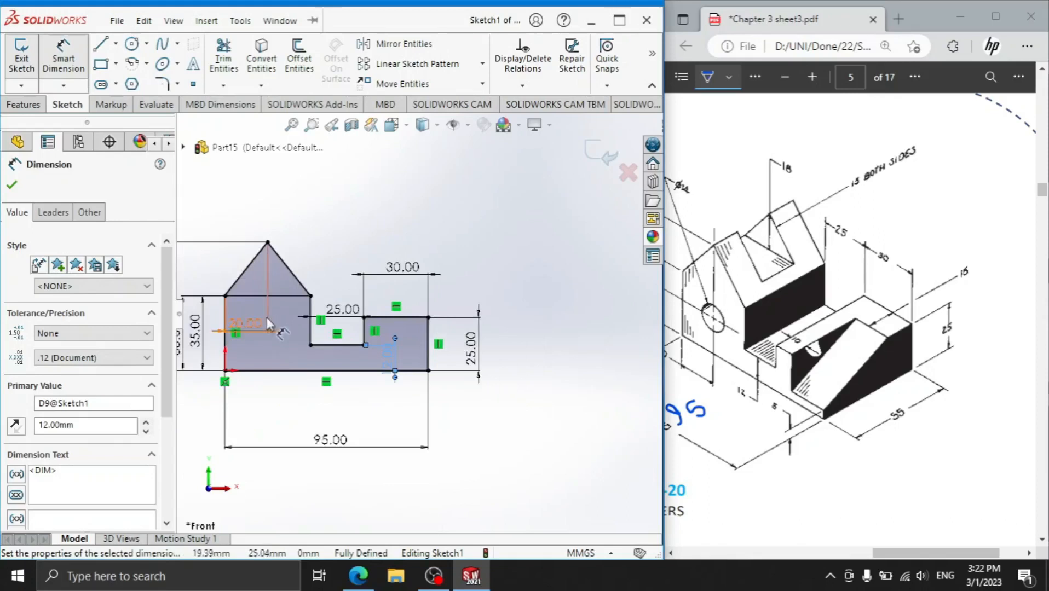
pyautogui.click(269, 307)
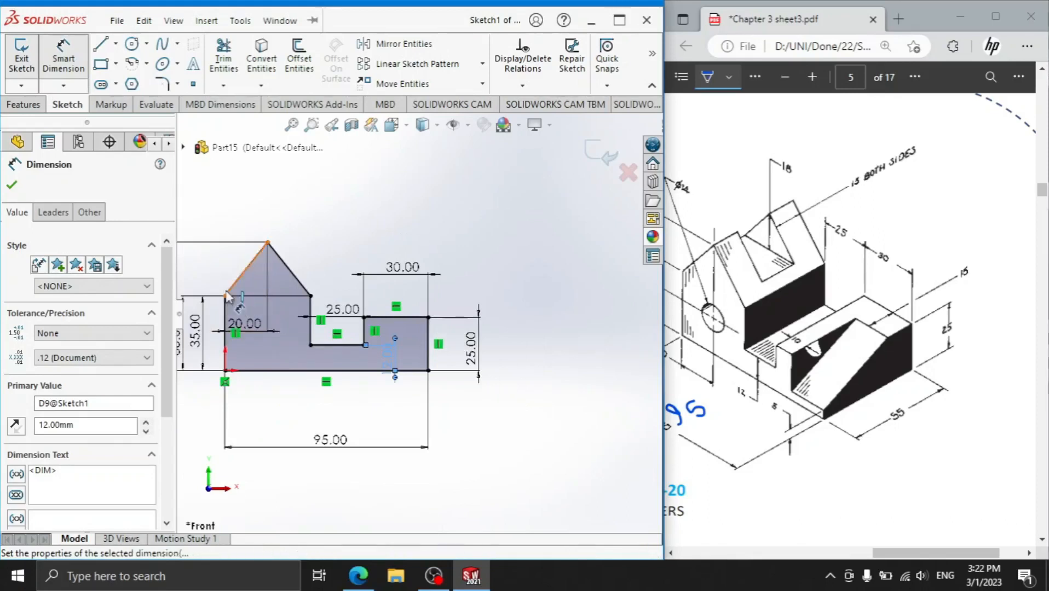
pyautogui.scroll(2, 351, 325)
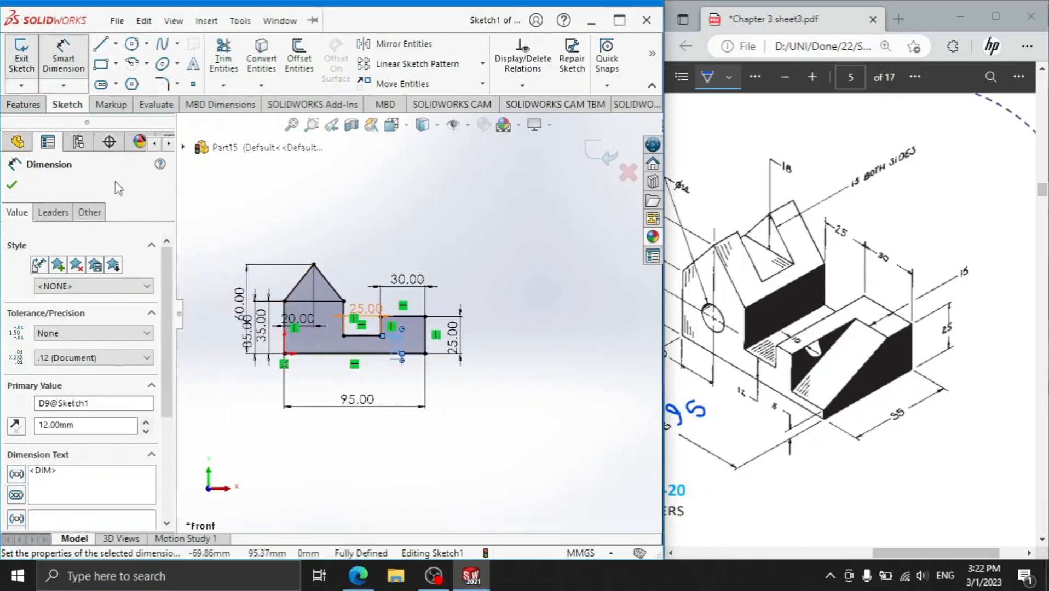
pyautogui.click(11, 187)
pyautogui.click(24, 105)
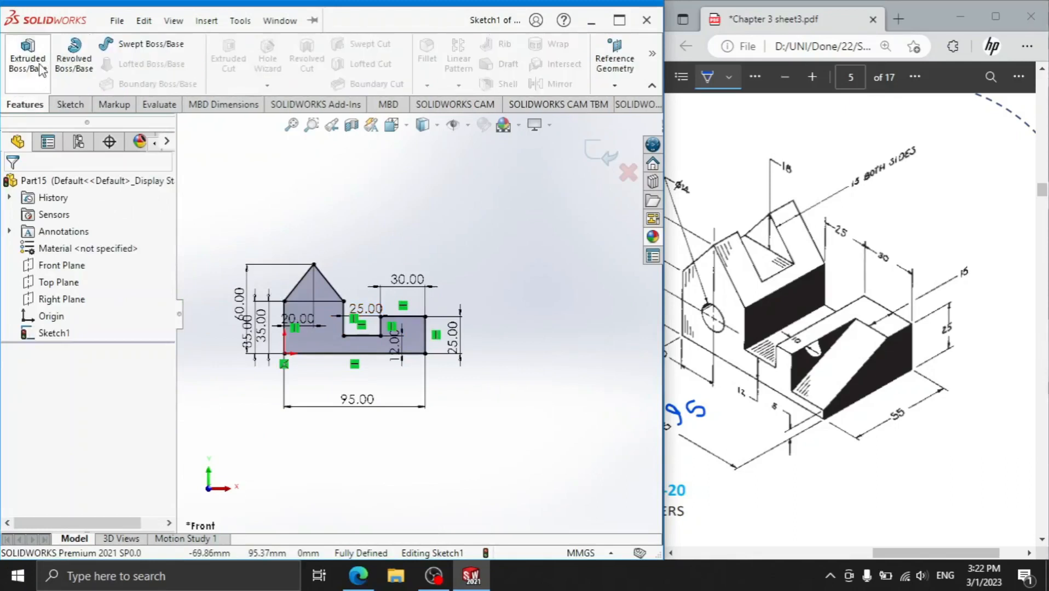
pyautogui.click(40, 68)
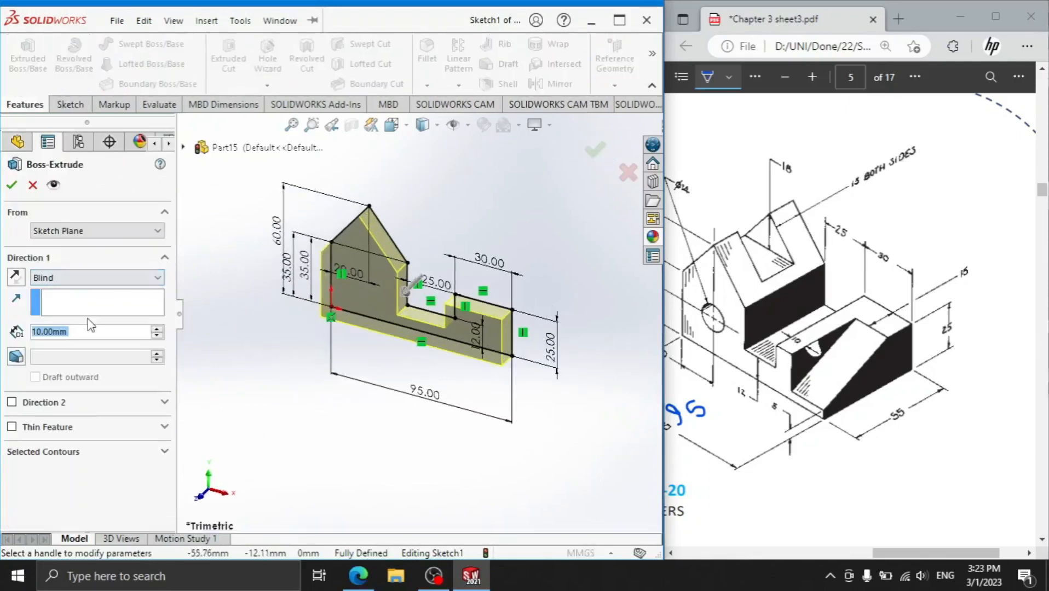
pyautogui.write('55')
pyautogui.press('Return')
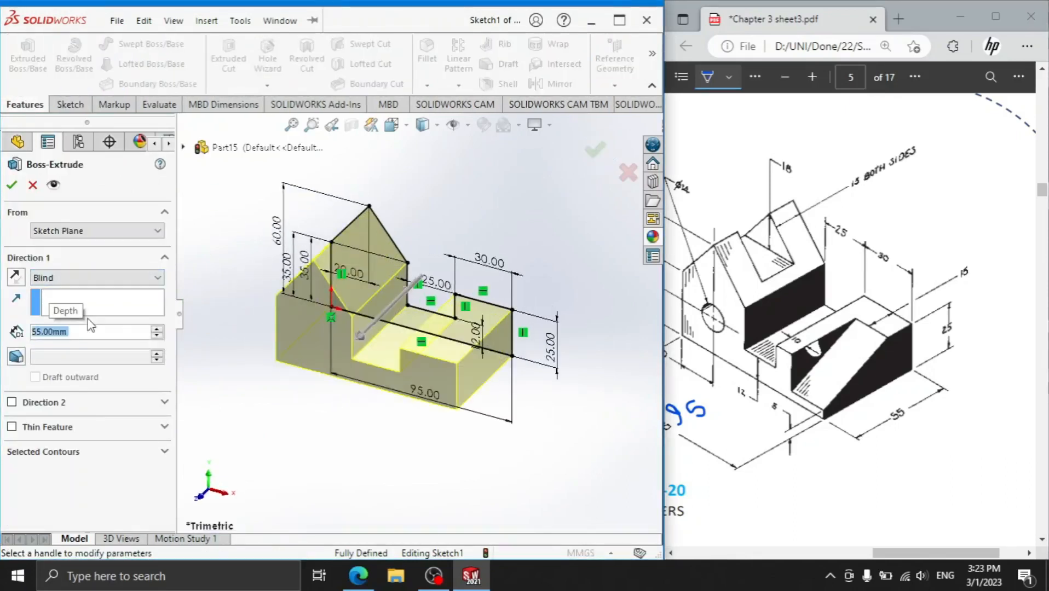
pyautogui.click(12, 186)
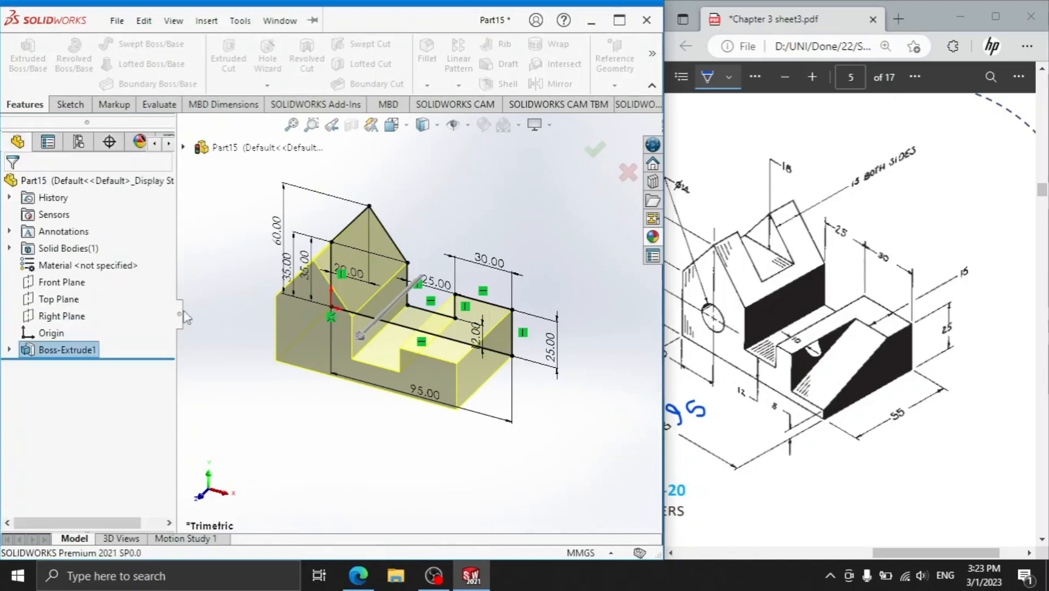
# Step: Sketch a closed triangle on the right block's end face, sloping from about 4 mm up the front edge to about 12 mm from the rear edge
pyautogui.click(496, 373)
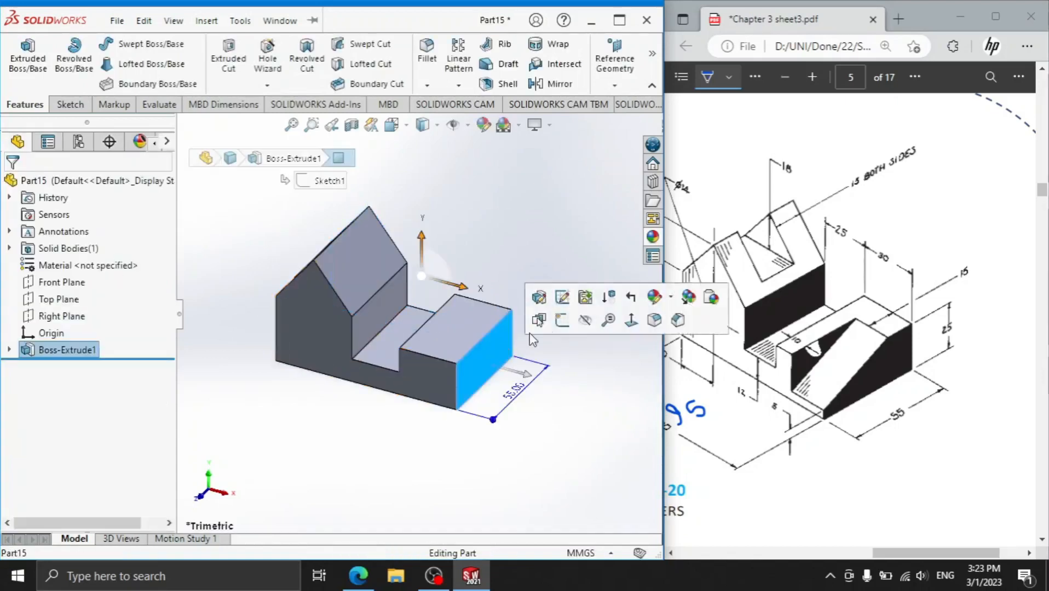
pyautogui.click(557, 329)
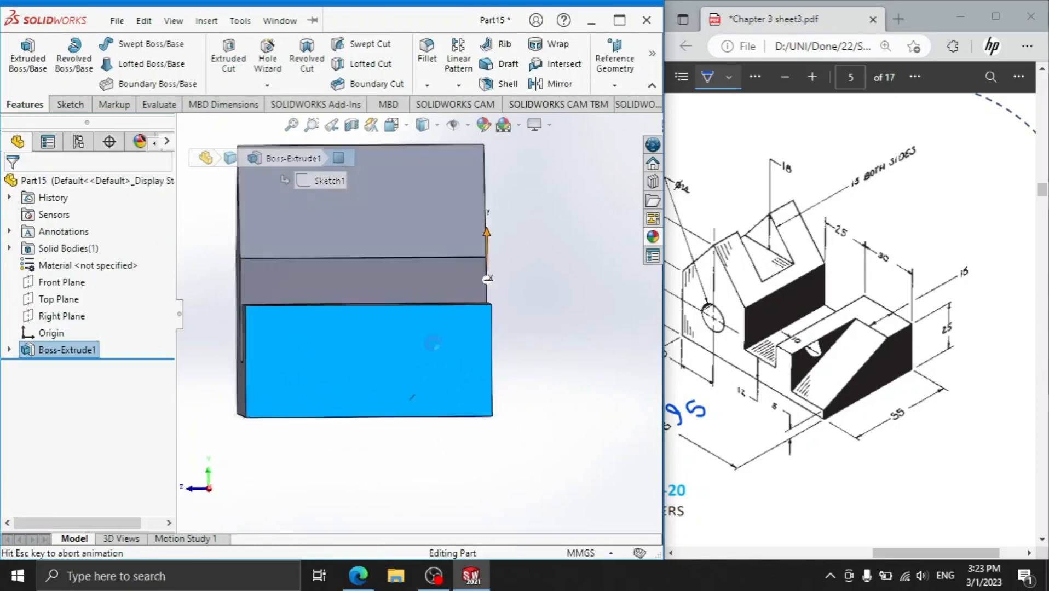
pyautogui.click(110, 48)
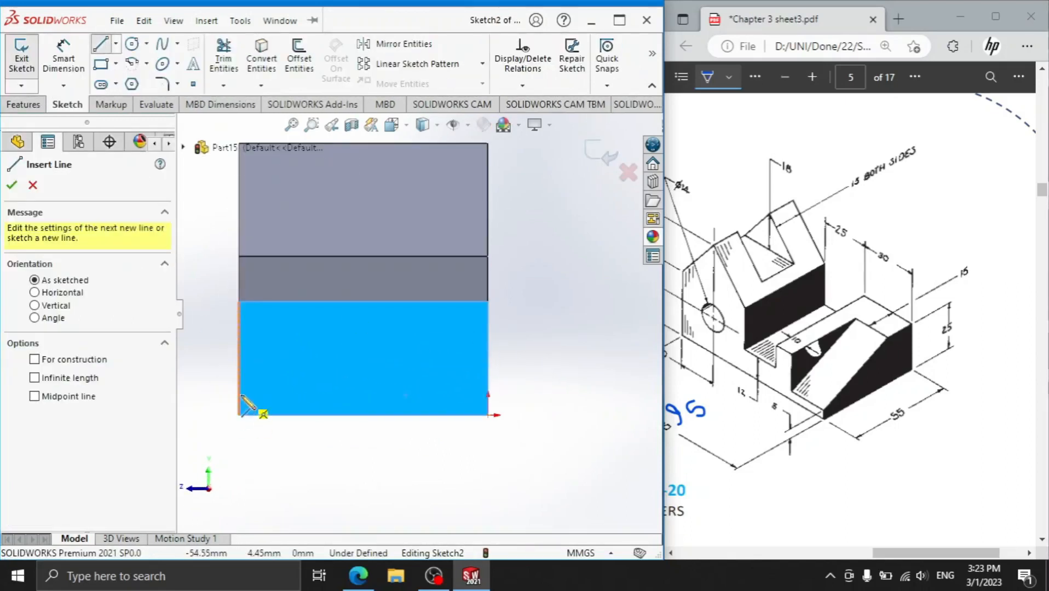
pyautogui.click(239, 394)
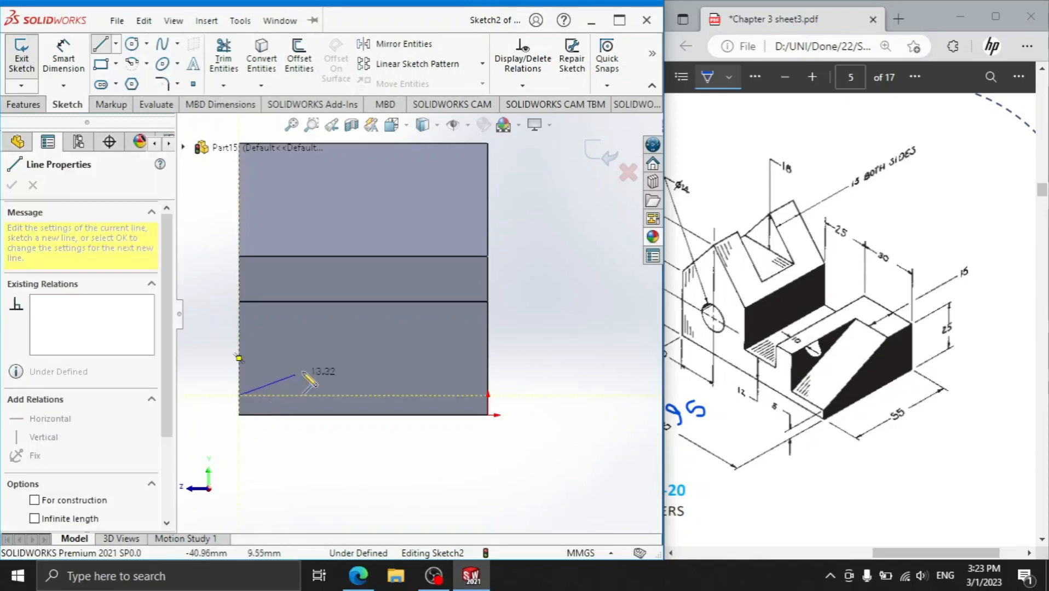
pyautogui.click(435, 301)
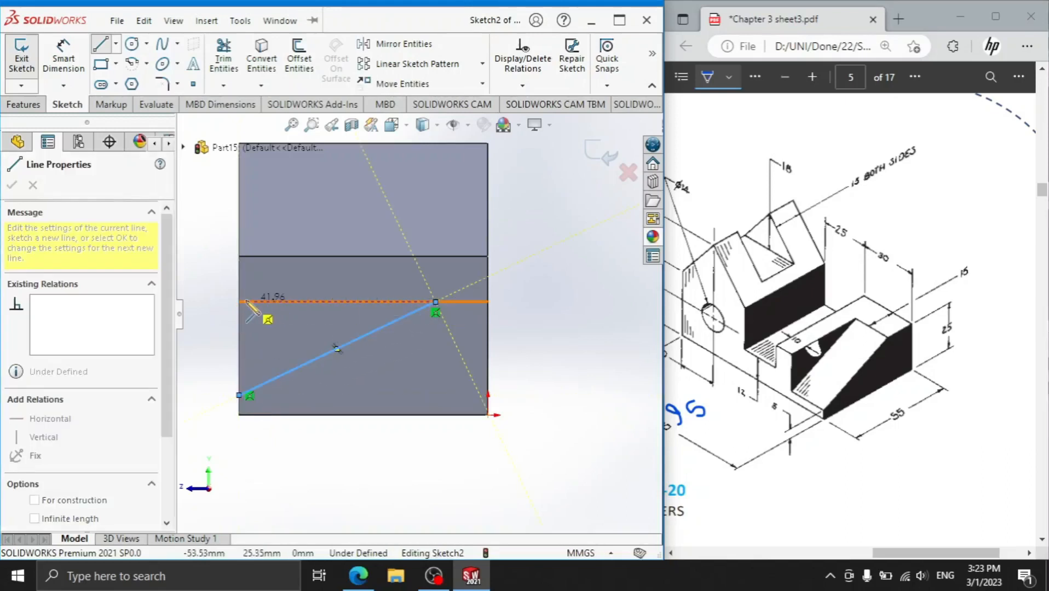
pyautogui.click(239, 302)
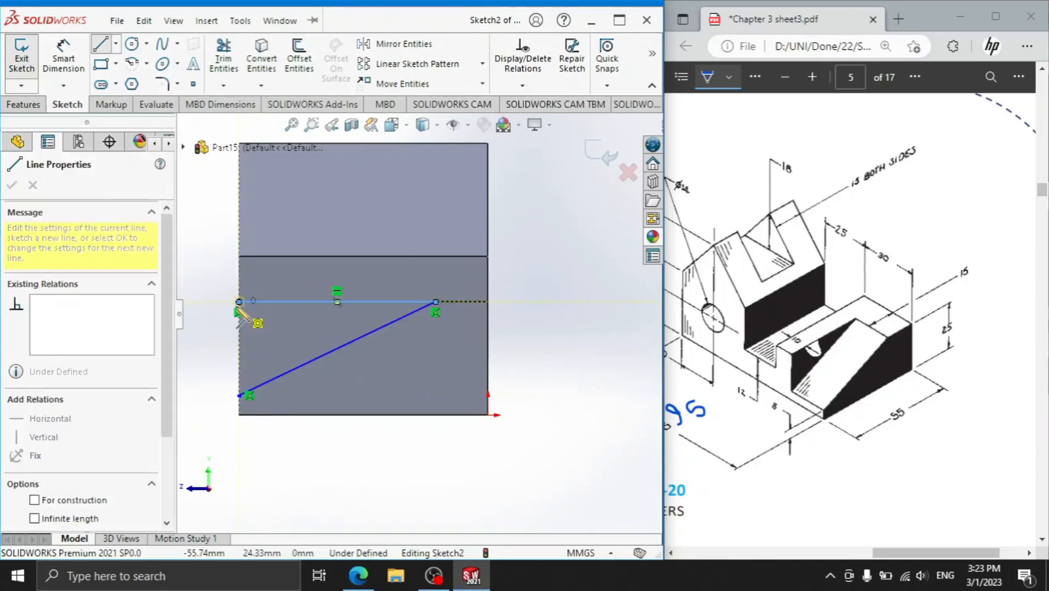
pyautogui.click(239, 395)
pyautogui.rightClick(225, 351)
pyautogui.click(249, 356)
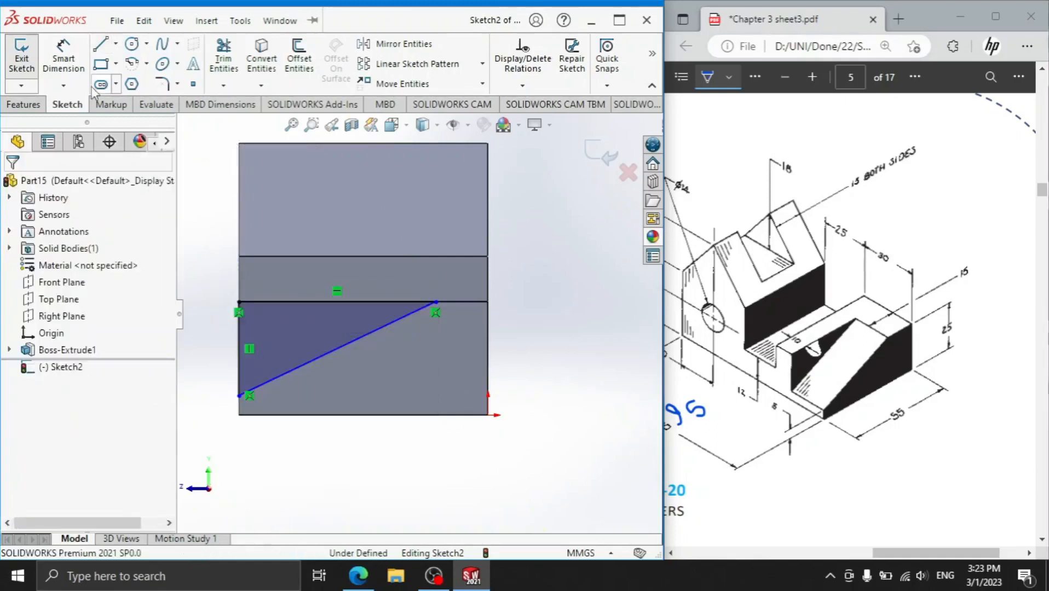
# Step: Dimension the triangle's lower corner at 8 mm above the end face's bottom edge
pyautogui.click(239, 395)
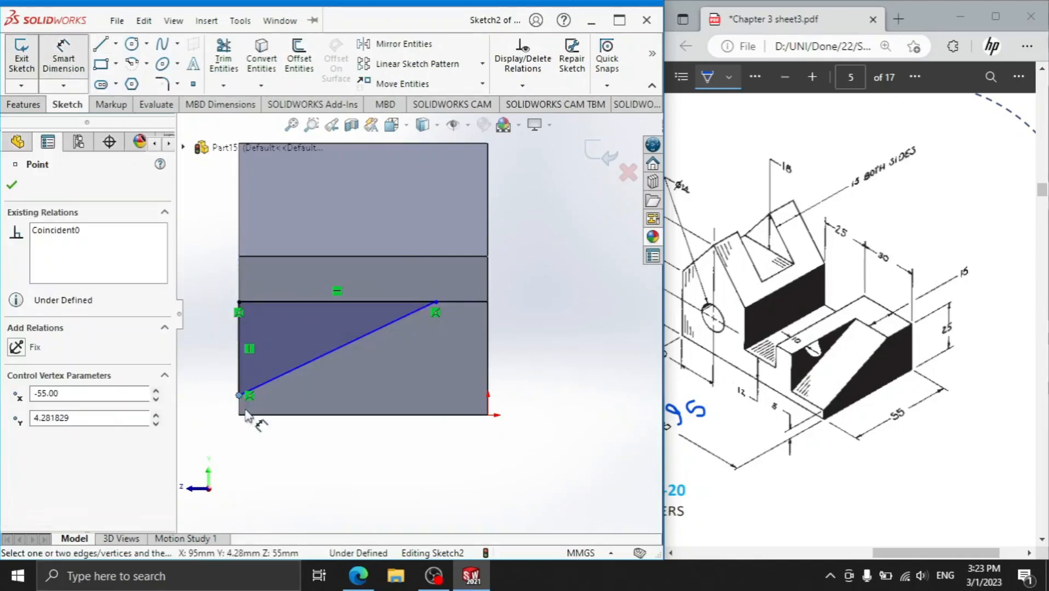
pyautogui.click(247, 414)
pyautogui.click(217, 405)
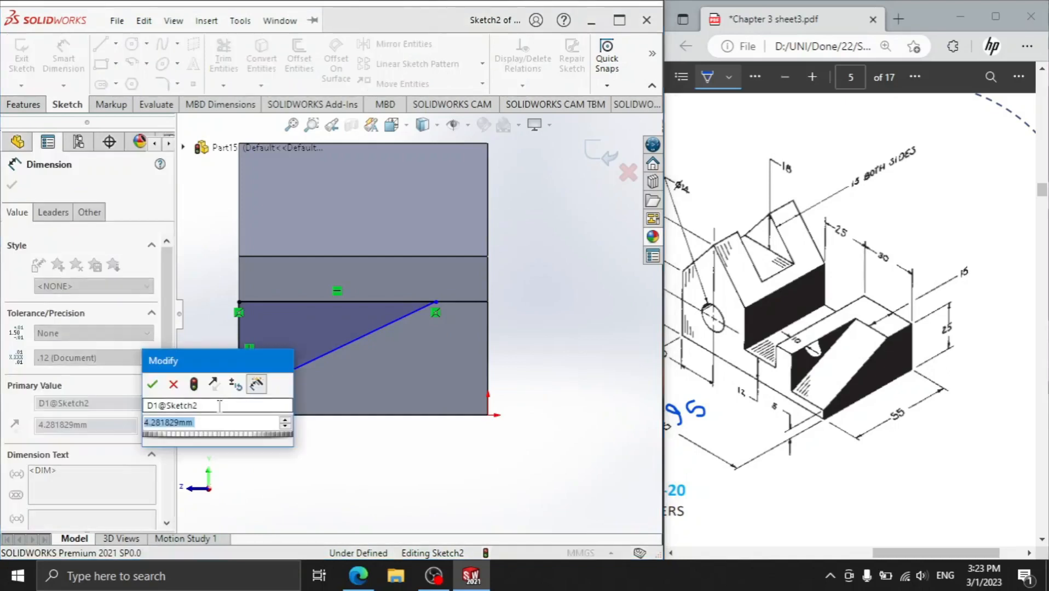
pyautogui.write('8')
pyautogui.press('Return')
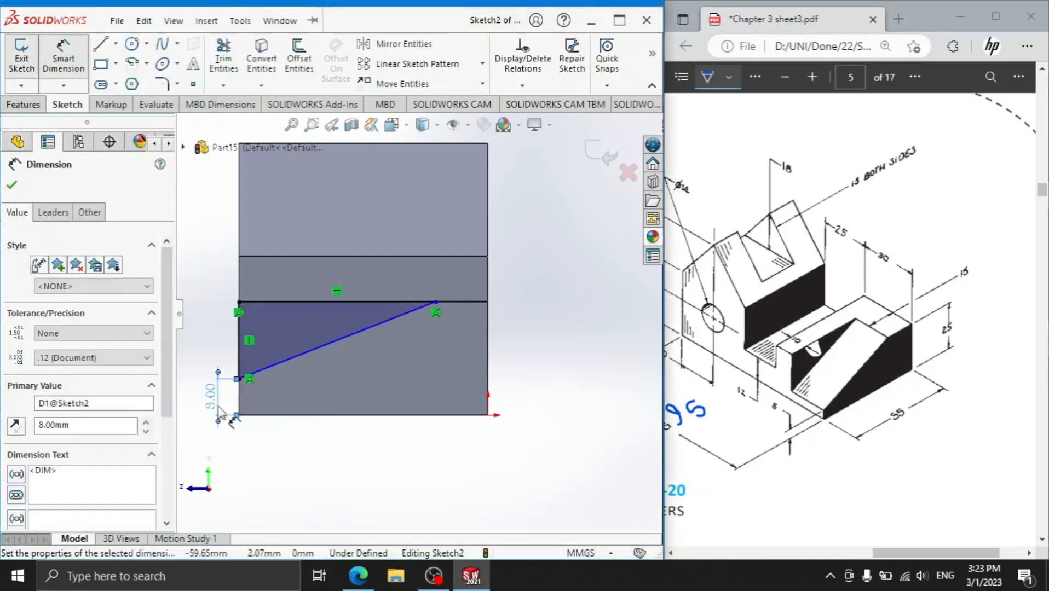
# Step: Dimension the triangle's upper inner corner at 15 mm from the end face's rear vertical edge
pyautogui.click(436, 301)
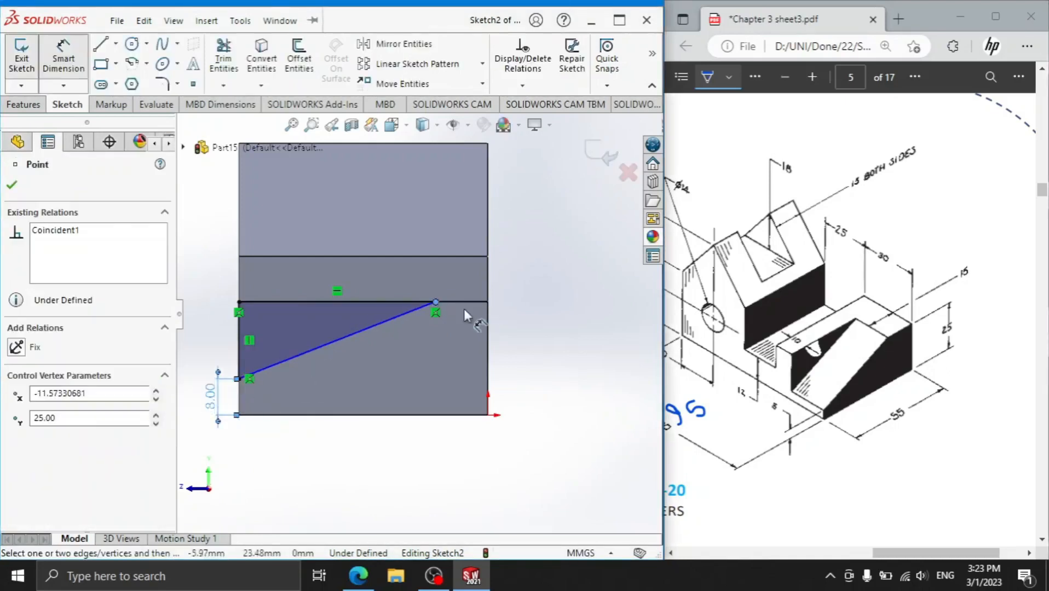
pyautogui.click(488, 332)
pyautogui.click(470, 278)
pyautogui.write('18')
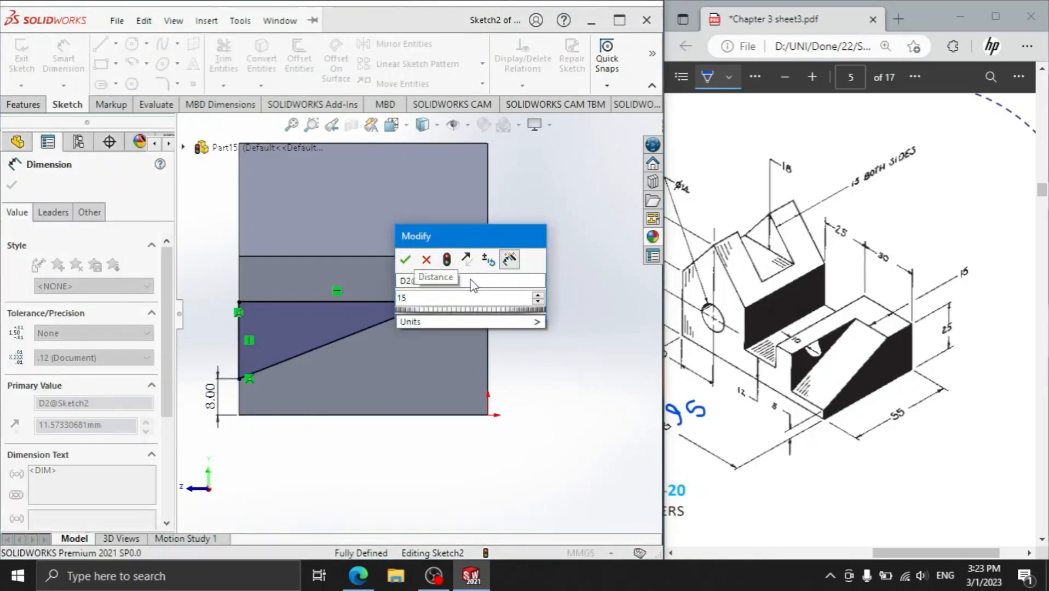
pyautogui.press('Return')
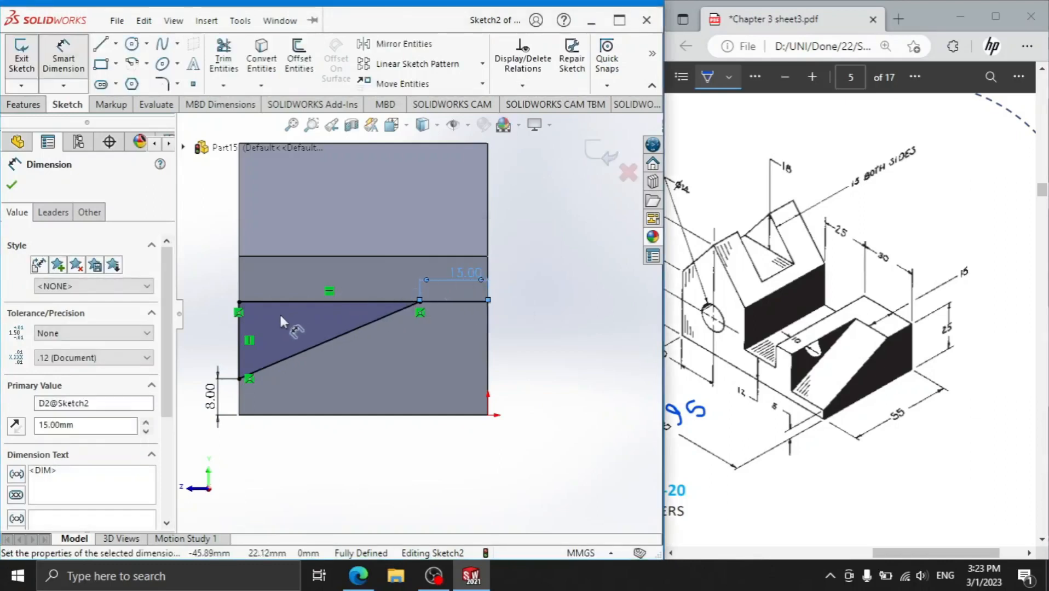
# Step: Cut the triangle into the right block with a blind Extruded Cut 20 mm deep
pyautogui.scroll(1, 241, 339)
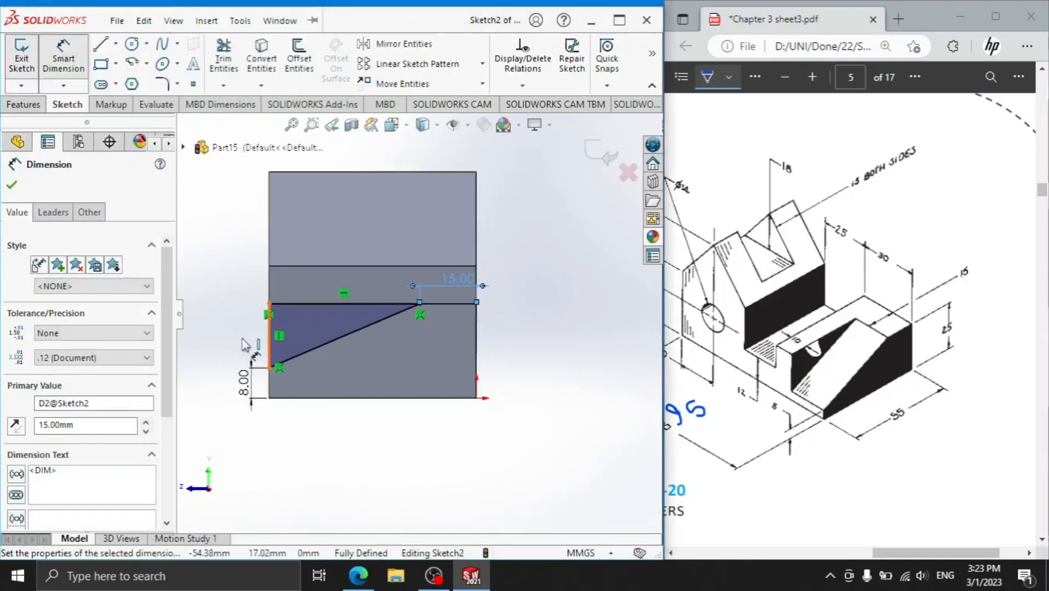
pyautogui.click(11, 188)
pyautogui.click(18, 107)
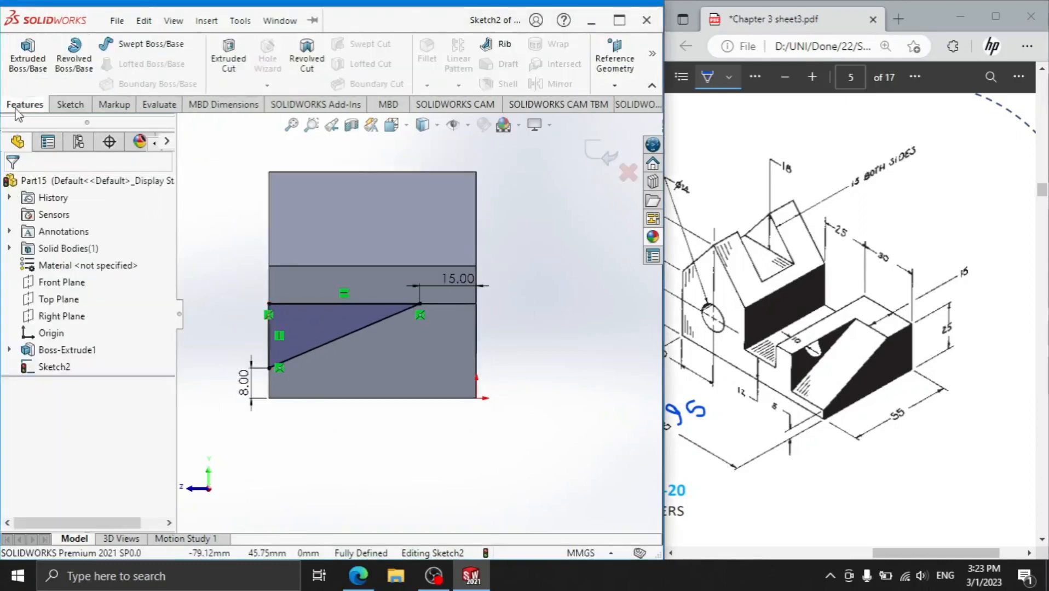
pyautogui.click(229, 57)
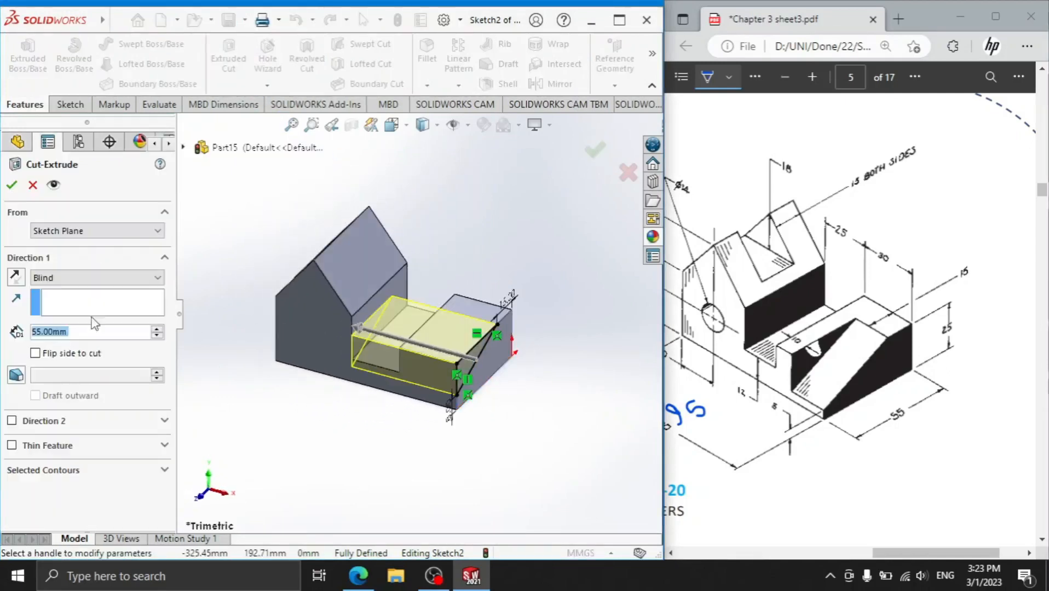
pyautogui.write('20')
pyautogui.press('Return')
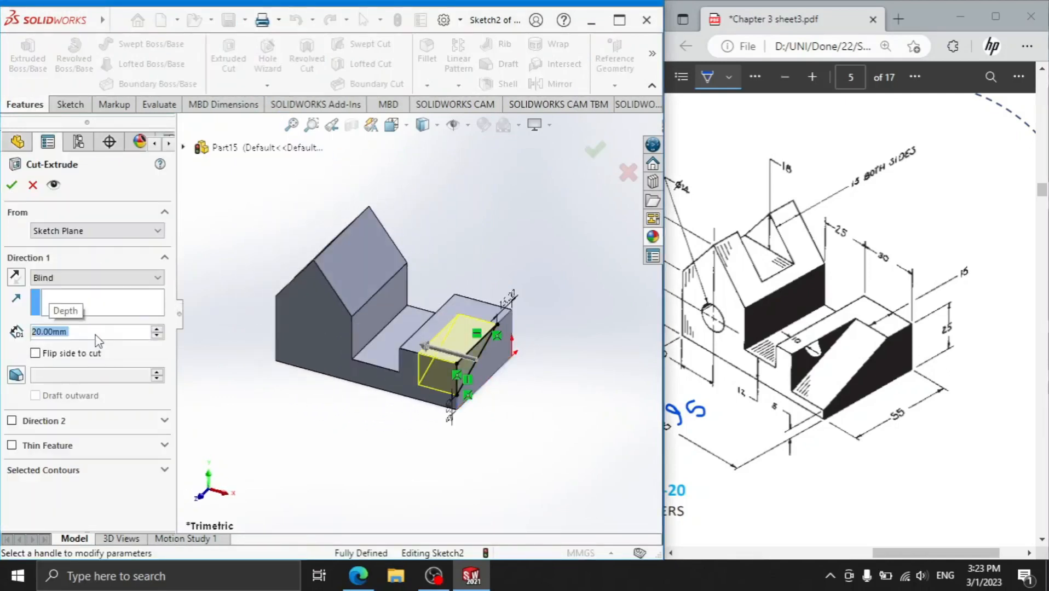
pyautogui.click(12, 186)
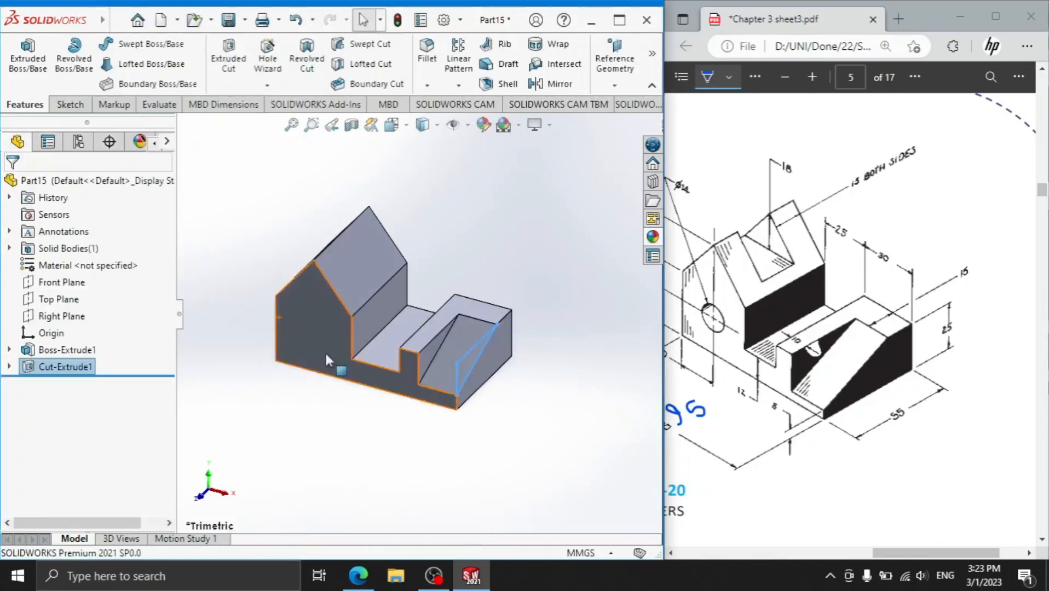
# Step: Sketch a circle about 11.3 mm in diameter on the peaked section's front face, centred about 18 mm right of and 21 mm above the origin
pyautogui.click(307, 332)
pyautogui.click(376, 289)
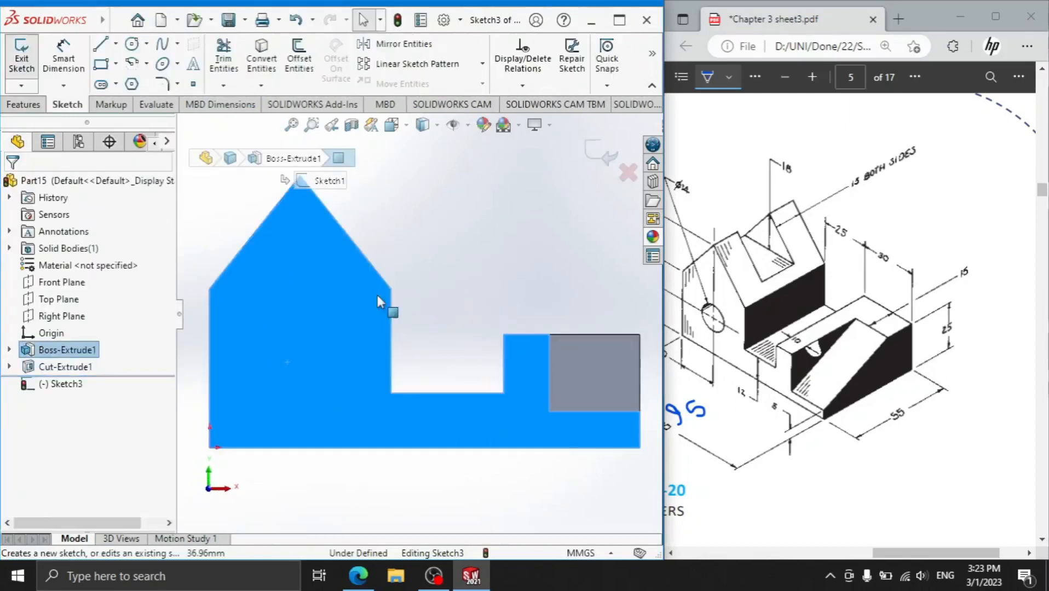
pyautogui.scroll(1, 848, 328)
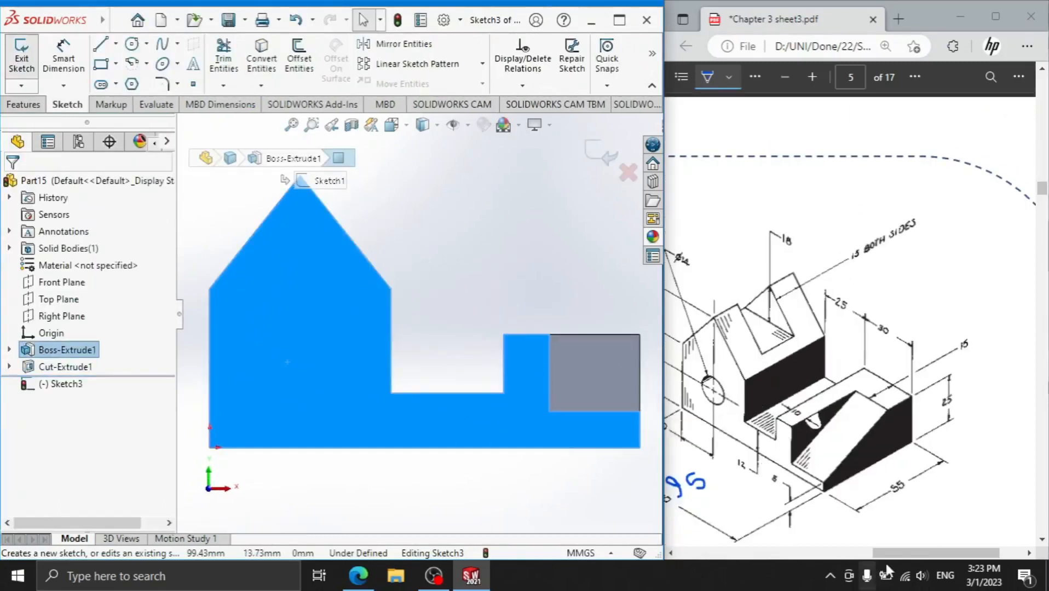
pyautogui.moveTo(888, 553); pyautogui.dragTo(846, 553)
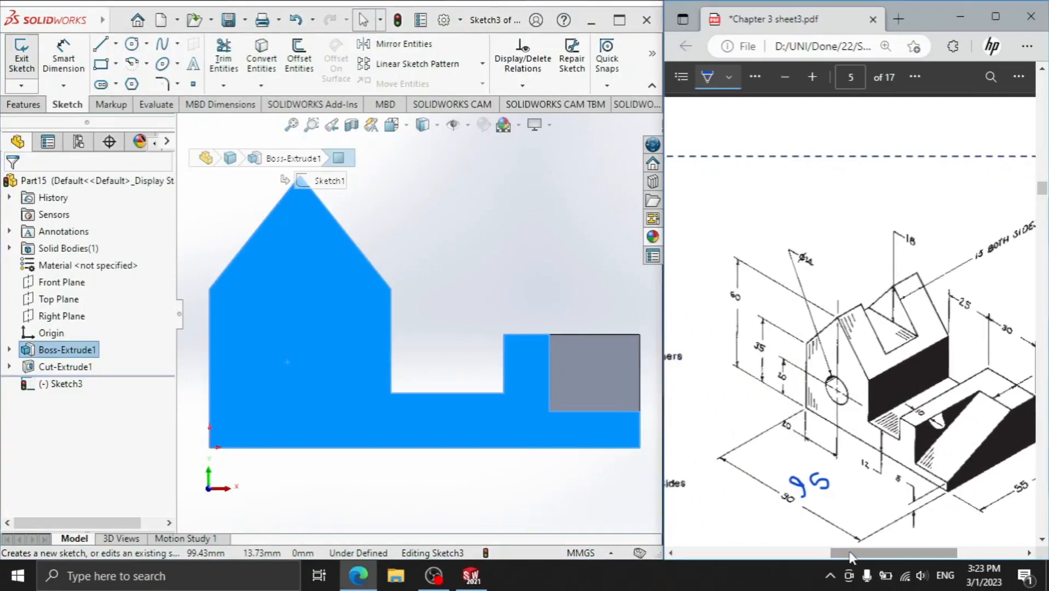
pyautogui.click(132, 44)
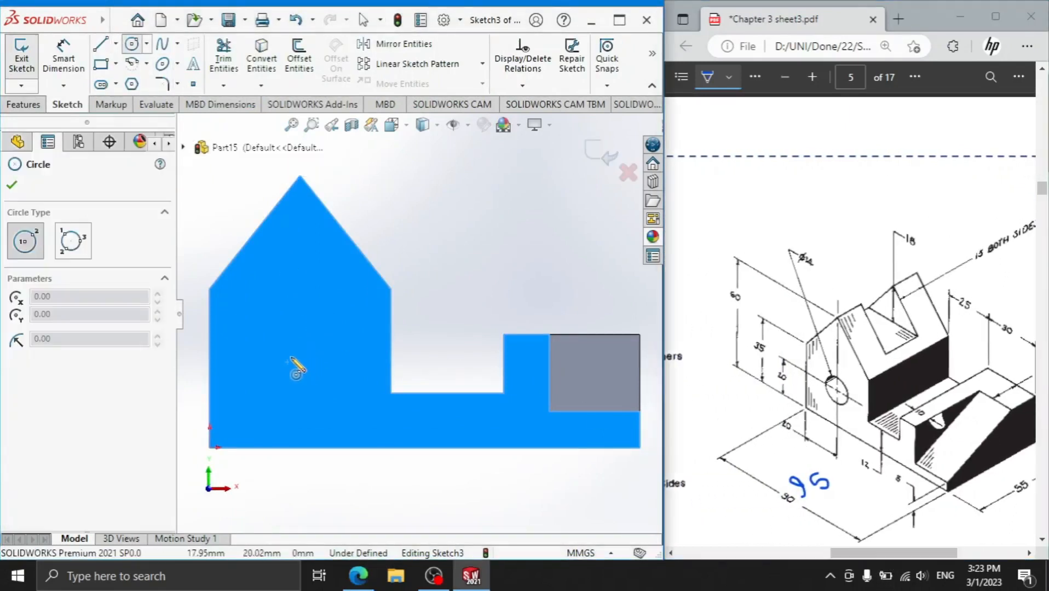
pyautogui.click(293, 351)
pyautogui.click(310, 370)
pyautogui.rightClick(313, 291)
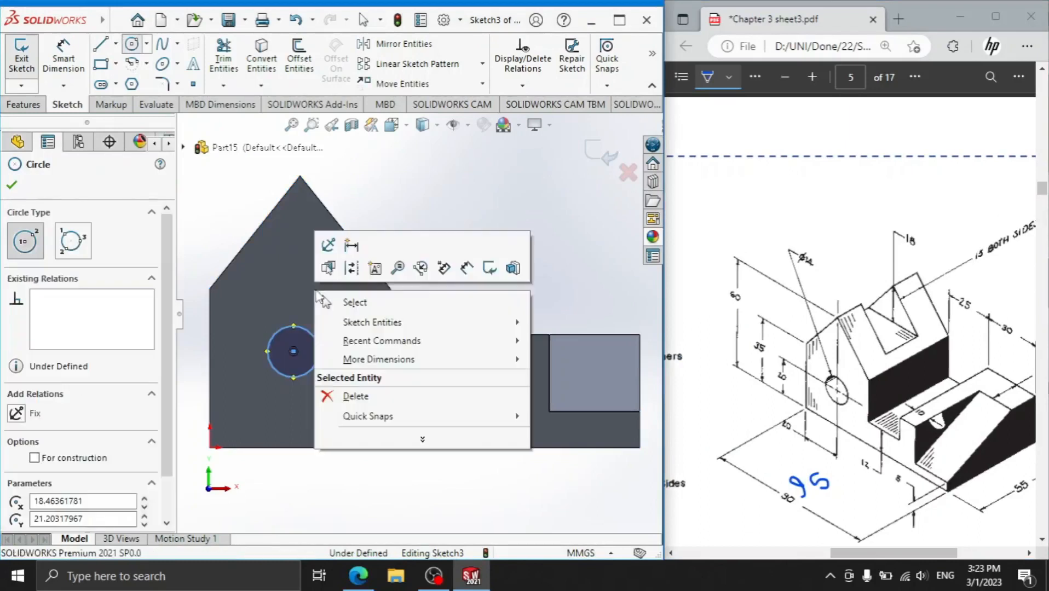
pyautogui.click(329, 302)
# Step: Dimension the circle's centre at 20 mm above the part's bottom edge
pyautogui.click(64, 57)
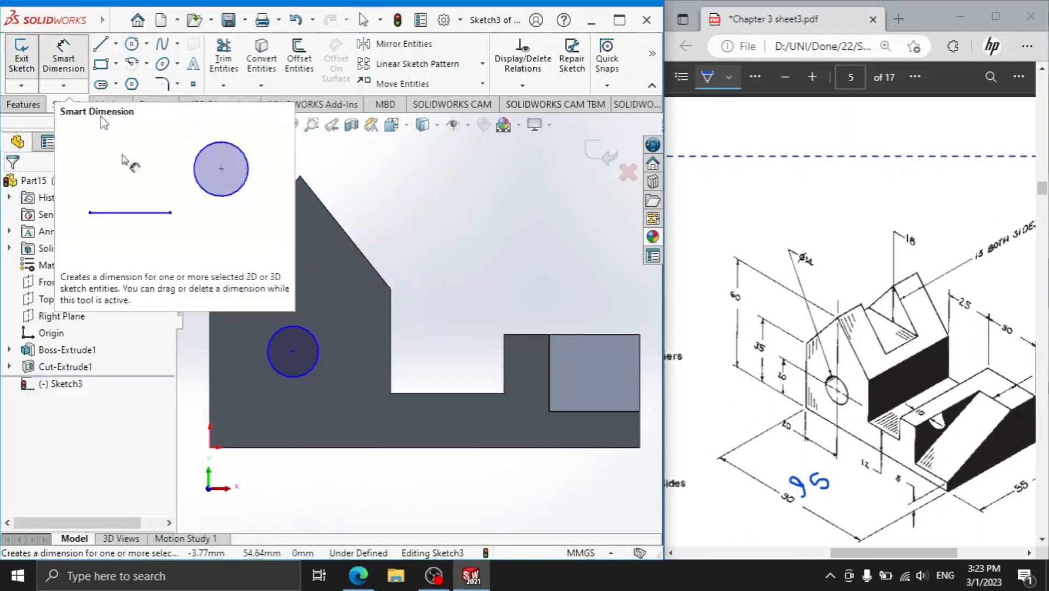
pyautogui.click(293, 351)
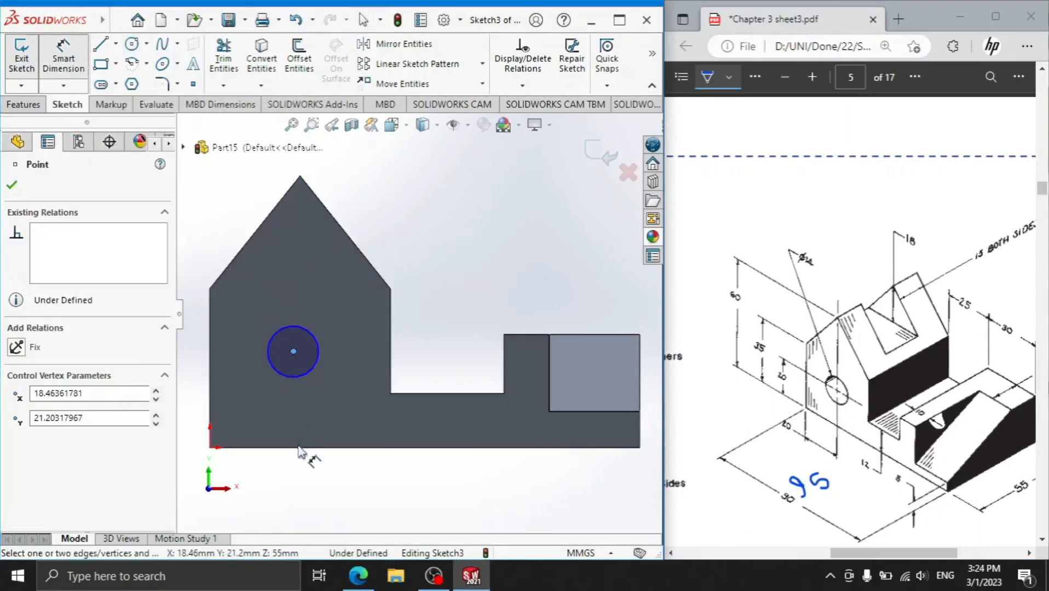
pyautogui.click(359, 391)
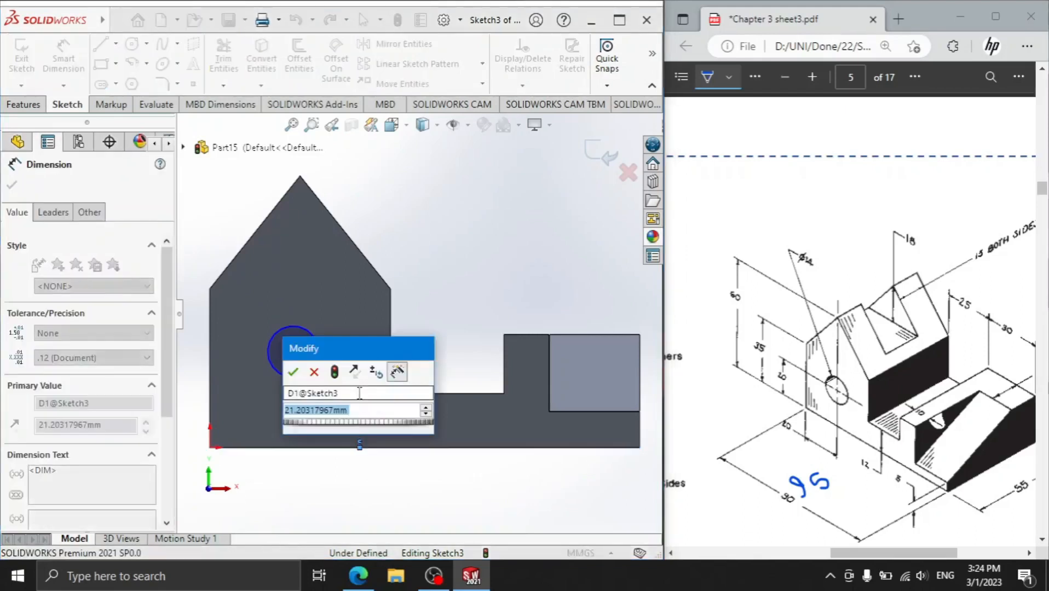
pyautogui.press('Return')
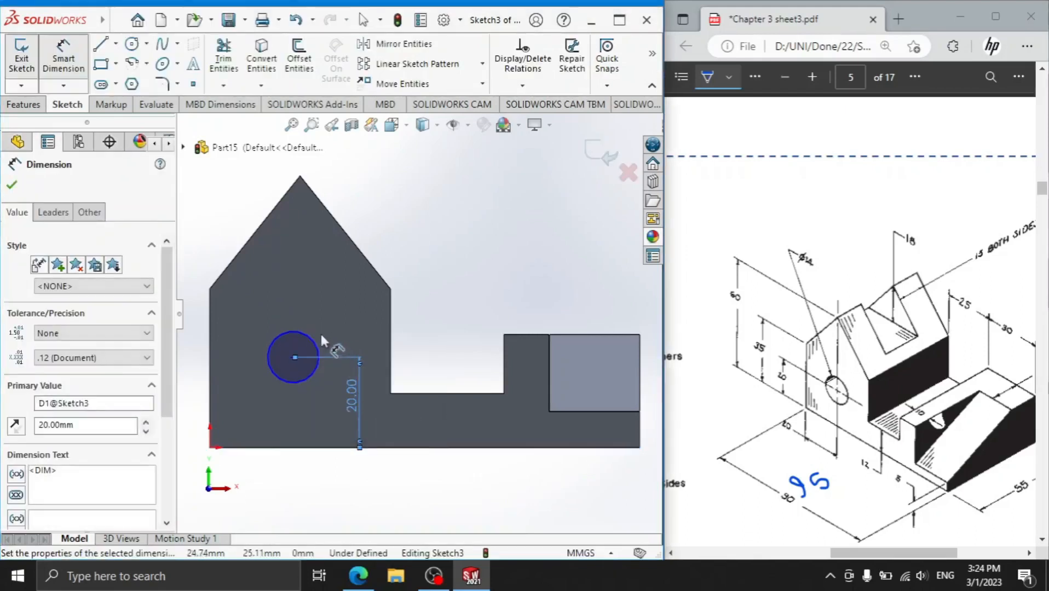
# Step: Dimension the circle on the peaked section's front face to a diameter of 14 mm
pyautogui.click(313, 338)
pyautogui.click(482, 244)
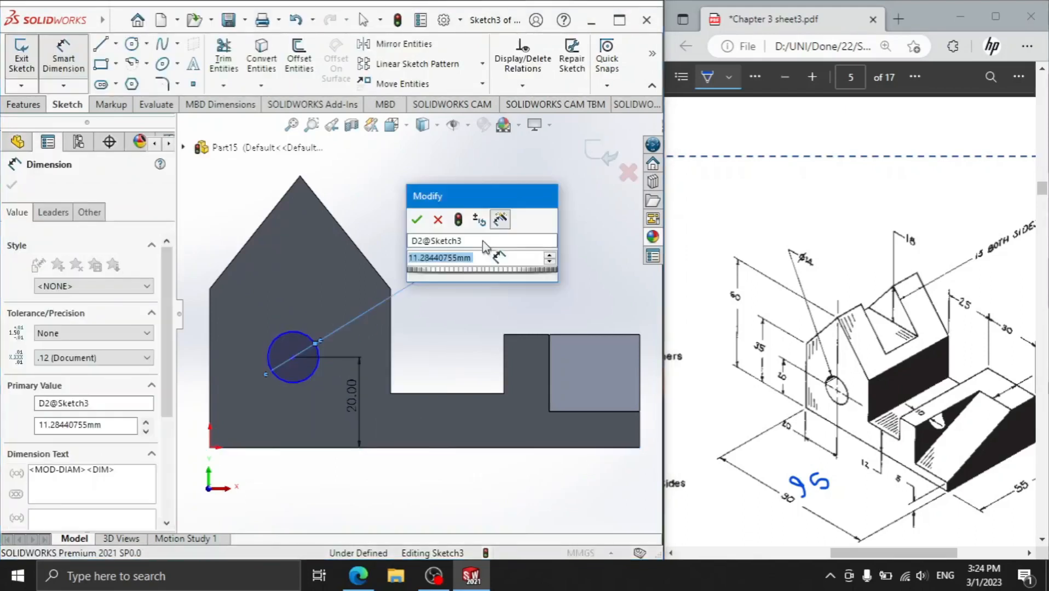
pyautogui.press('Return')
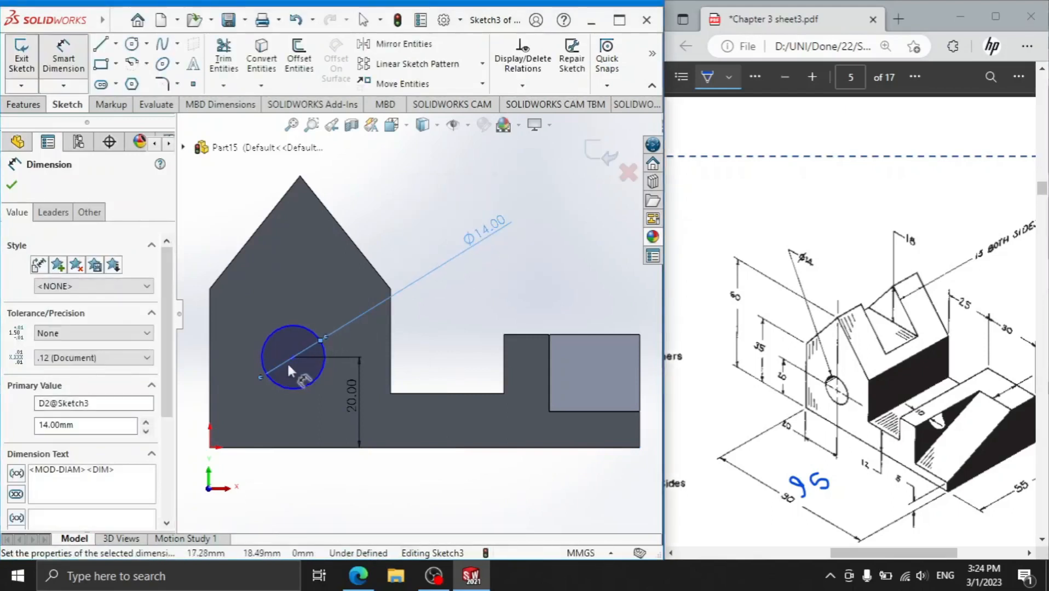
# Step: Dimension the circle's centre at 20 mm from the peaked section's outer vertical edge
pyautogui.click(293, 357)
pyautogui.click(210, 423)
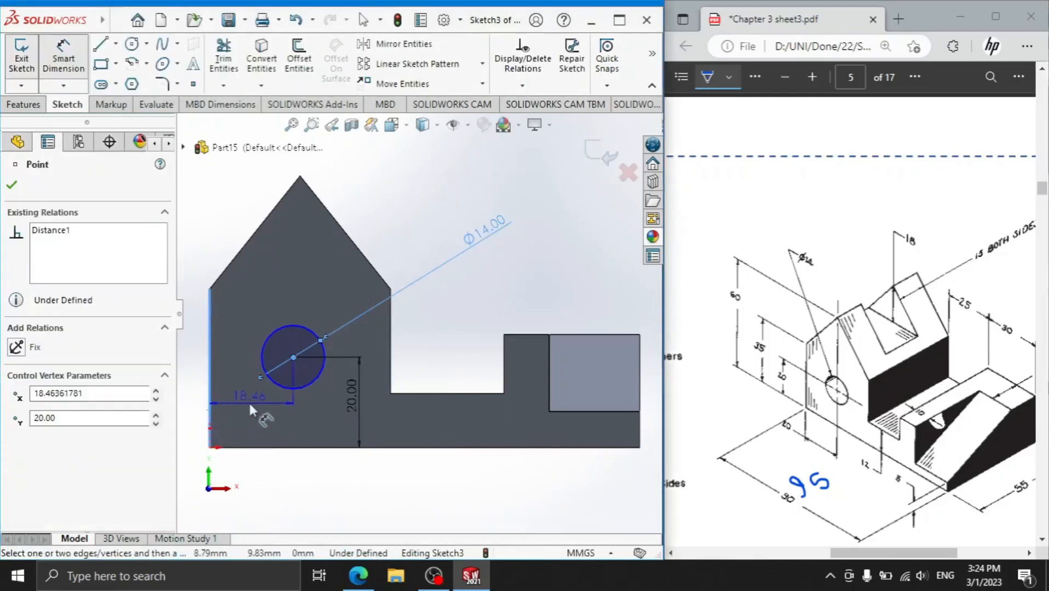
pyautogui.click(249, 401)
pyautogui.write('20')
pyautogui.press('Return')
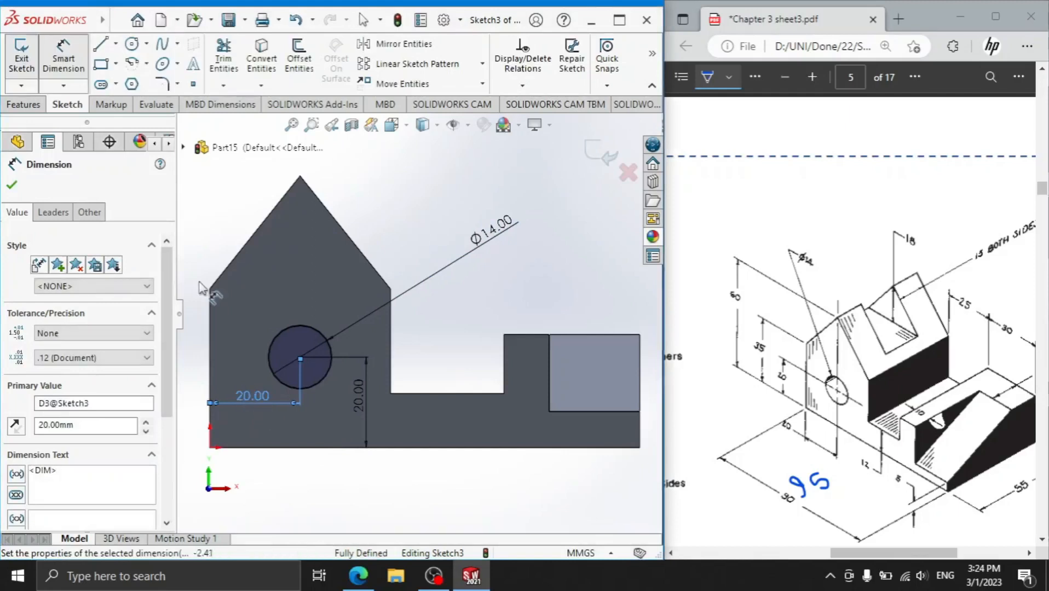
pyautogui.click(12, 186)
# Step: Cut the circle through the peaked section with a blind Extruded Cut 114 mm deep
pyautogui.click(24, 103)
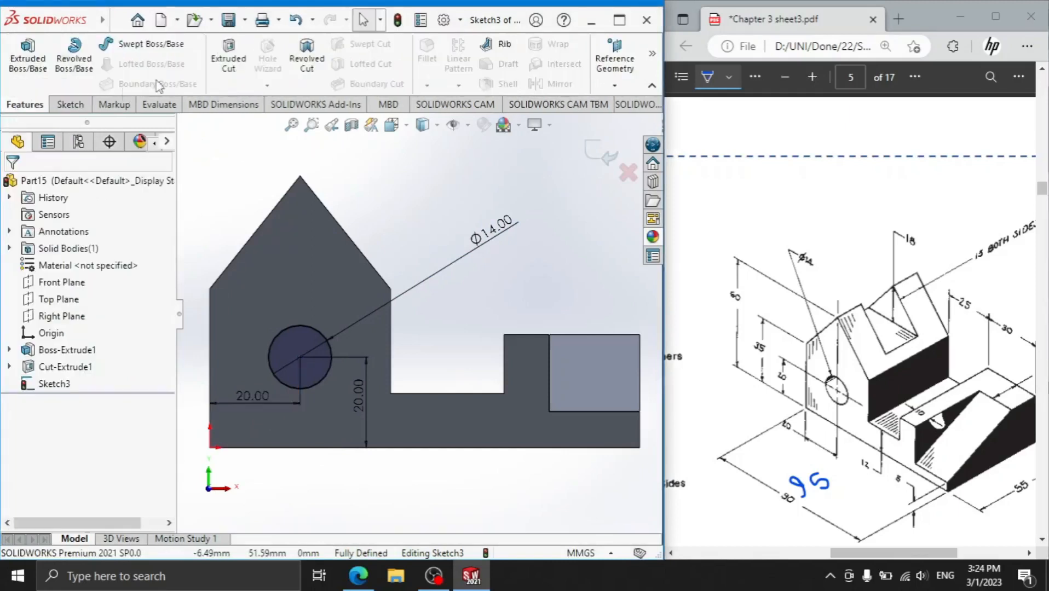
pyautogui.click(228, 58)
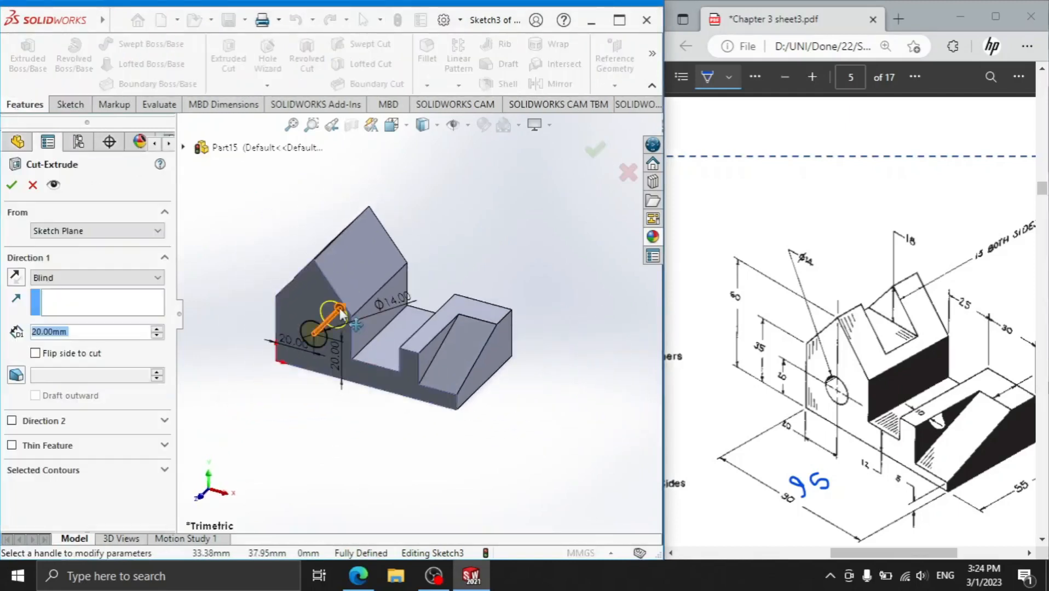
pyautogui.moveTo(339, 312); pyautogui.dragTo(433, 216)
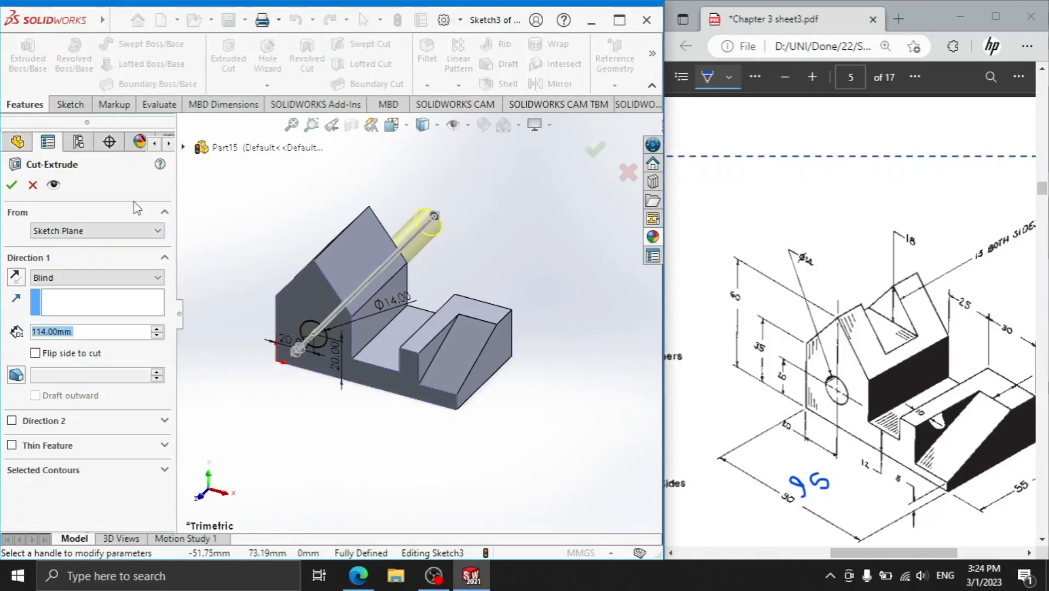
pyautogui.click(12, 186)
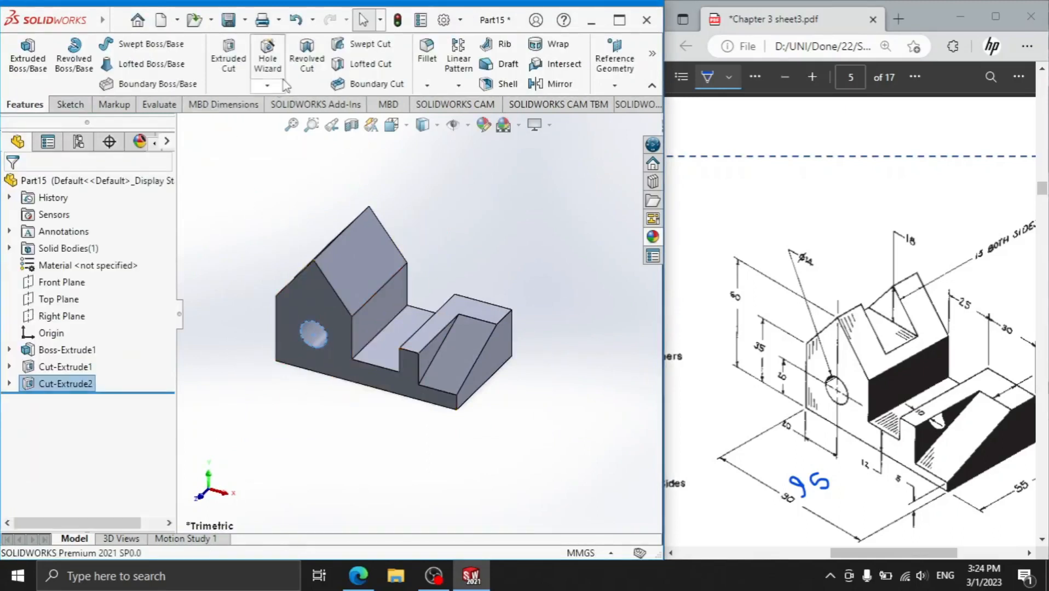
# Step: Create a reference plane offset 60 mm above the Top Plane
pyautogui.click(615, 84)
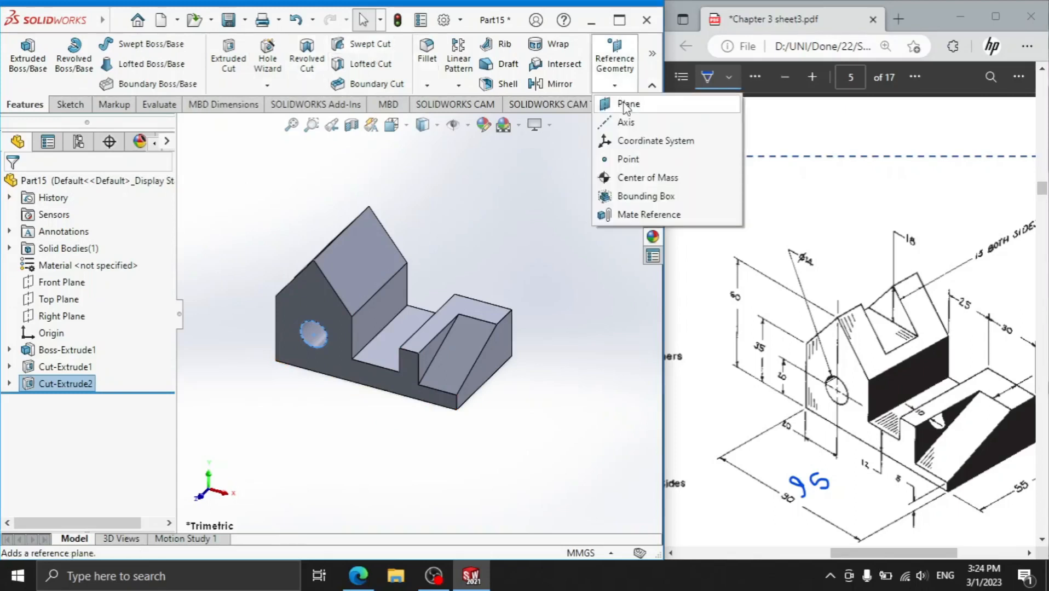
pyautogui.click(620, 103)
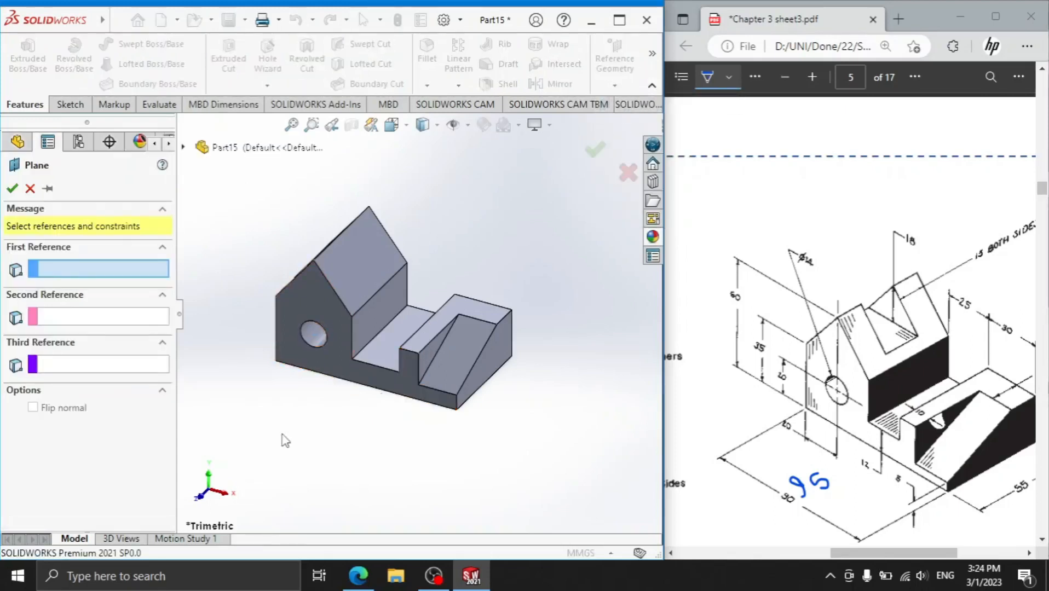
pyautogui.click(183, 147)
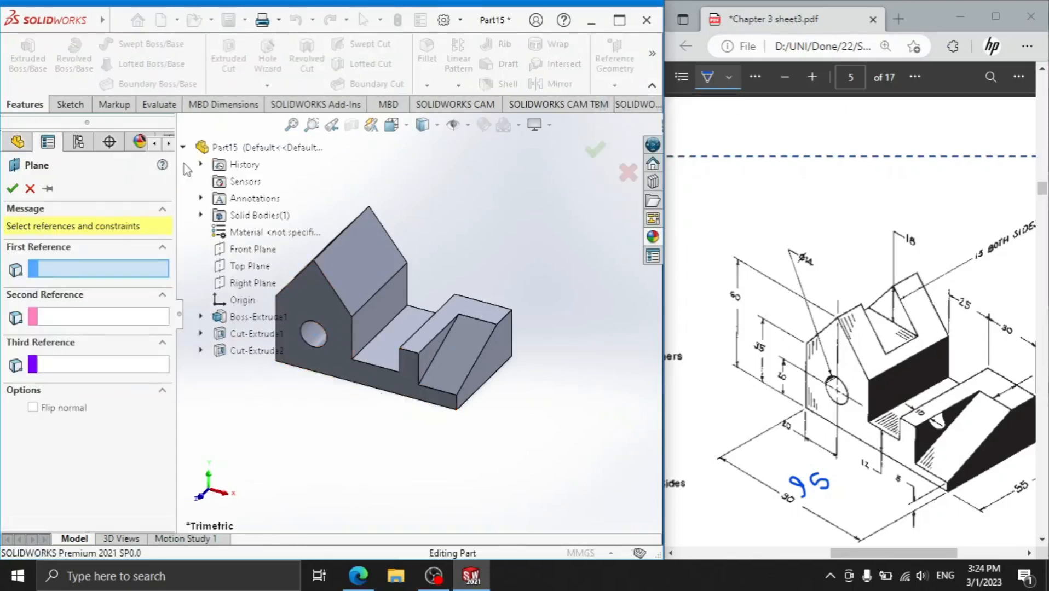
pyautogui.click(233, 267)
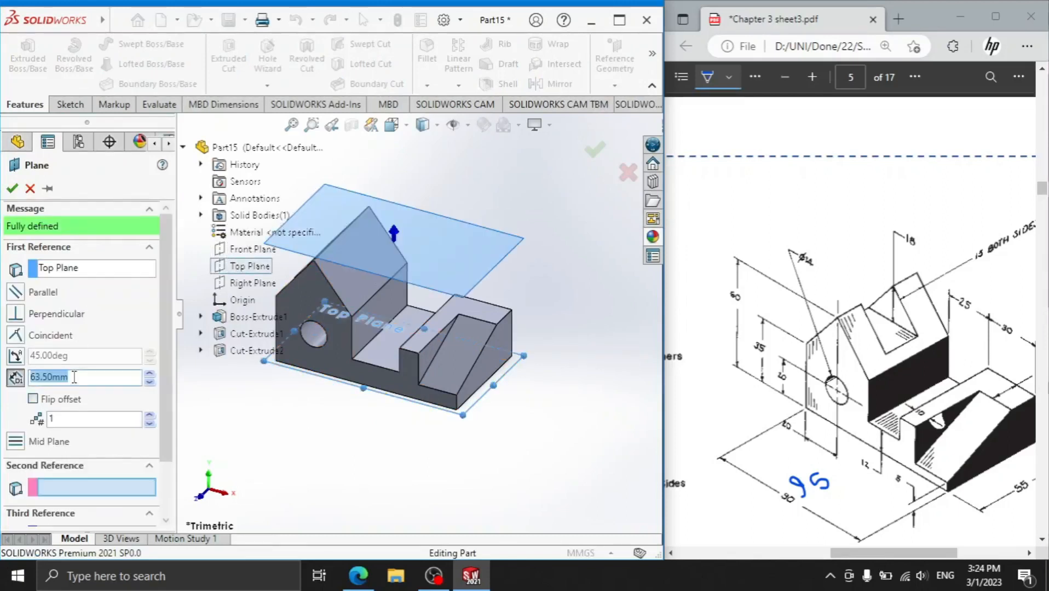
pyautogui.write('60')
pyautogui.press('Return')
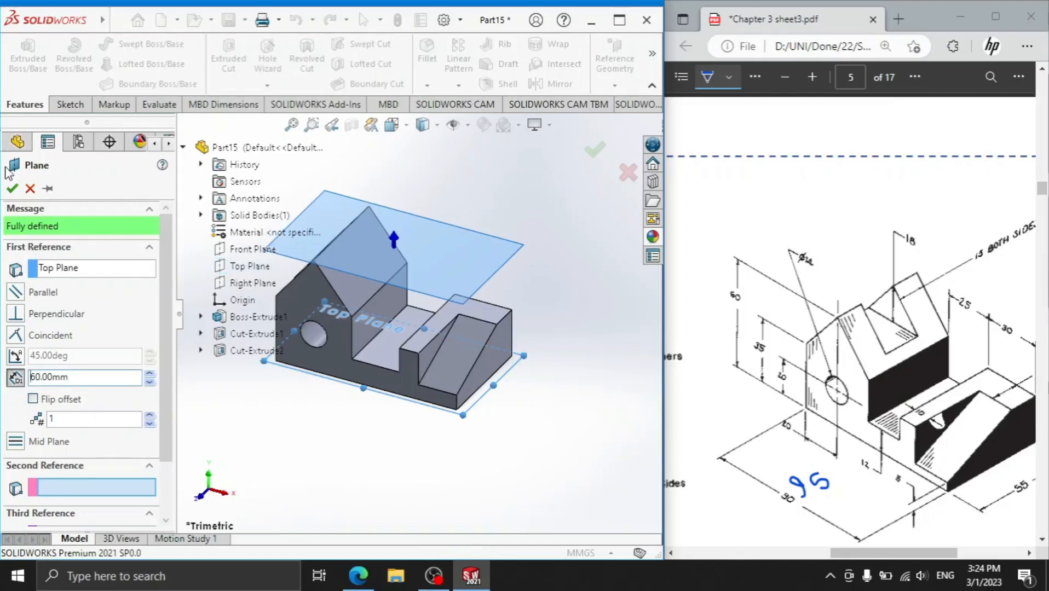
pyautogui.click(12, 188)
# Step: On the offset plane, sketch a corner rectangle 40 mm wide across the peaked section, starting about 12.5 mm from the part's rear edge
pyautogui.click(371, 259)
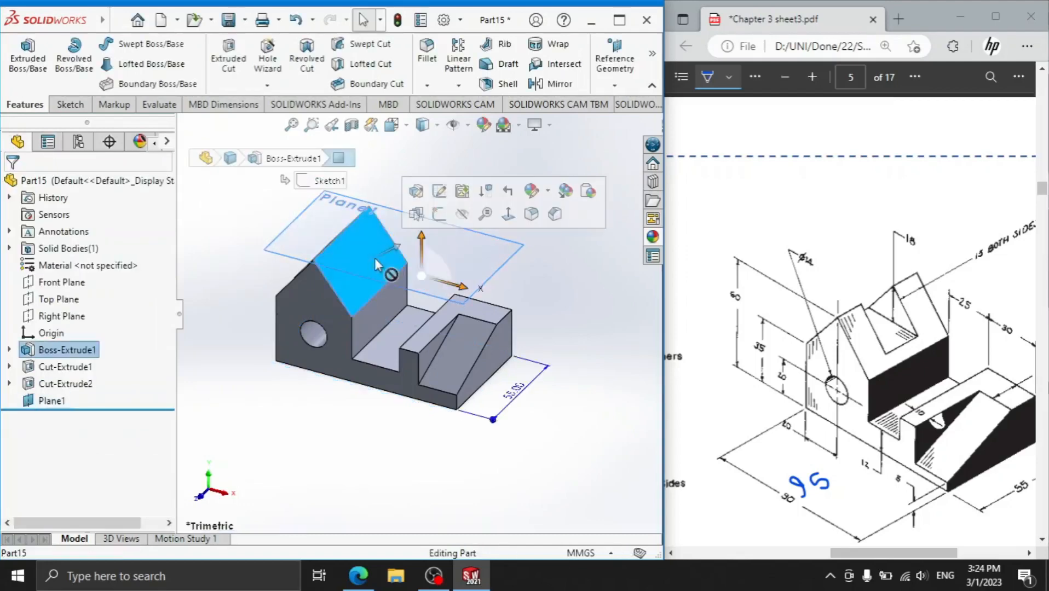
pyautogui.click(335, 222)
pyautogui.click(392, 170)
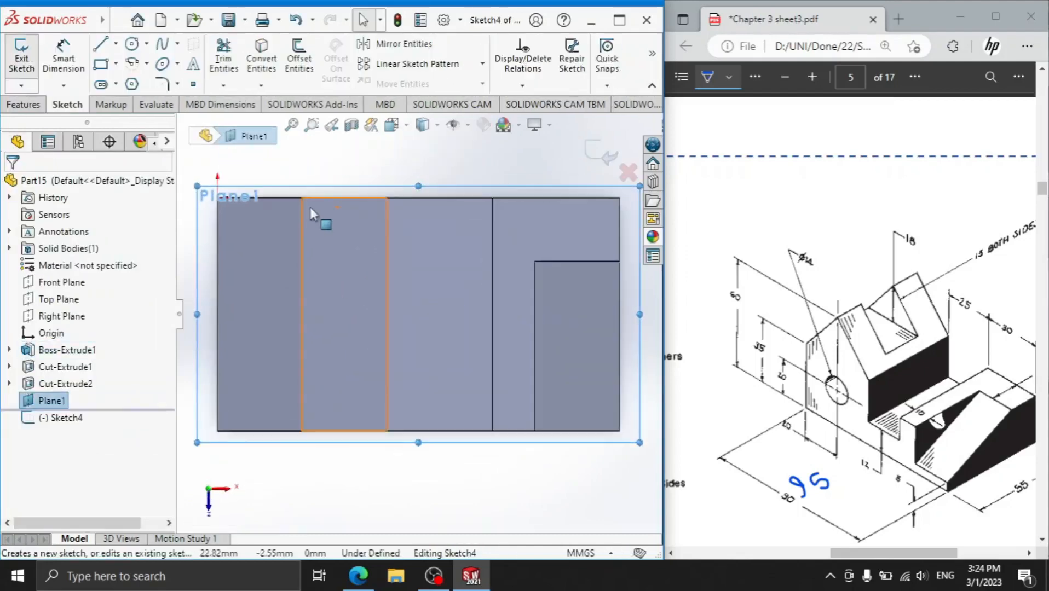
pyautogui.click(101, 66)
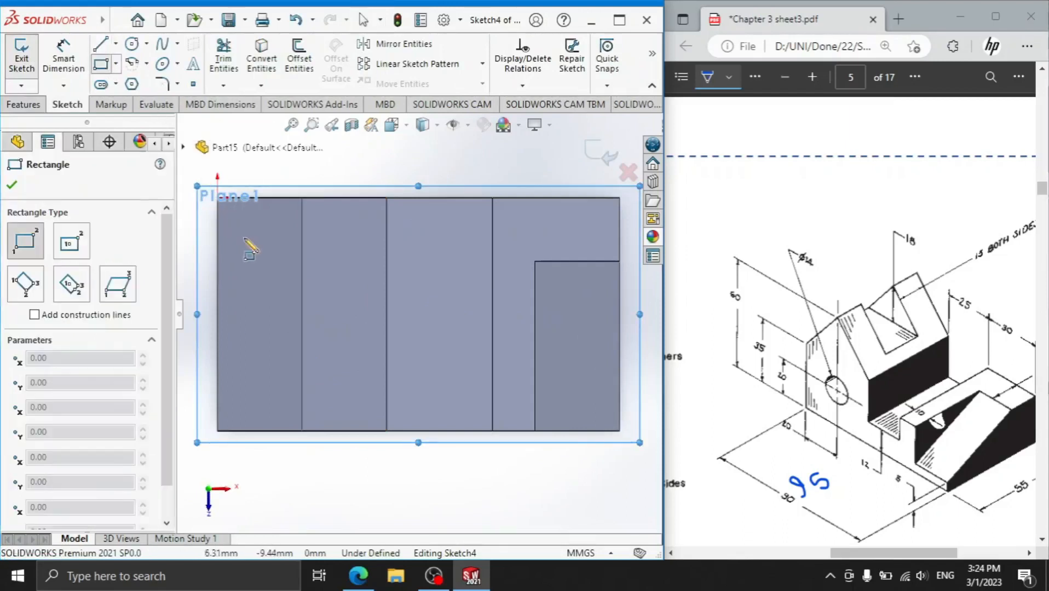
pyautogui.click(217, 250)
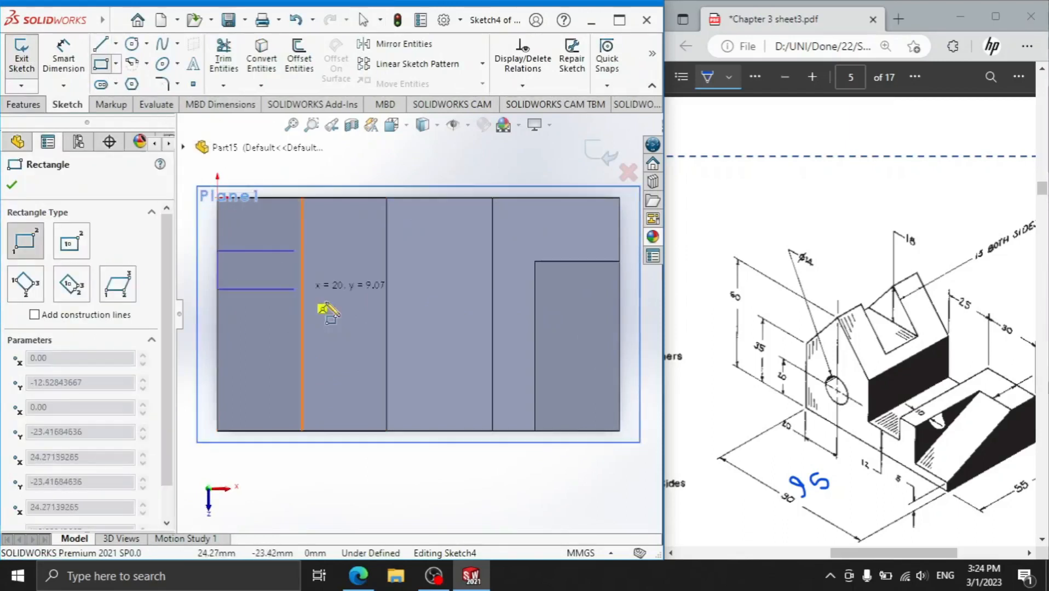
pyautogui.click(387, 374)
pyautogui.rightClick(444, 280)
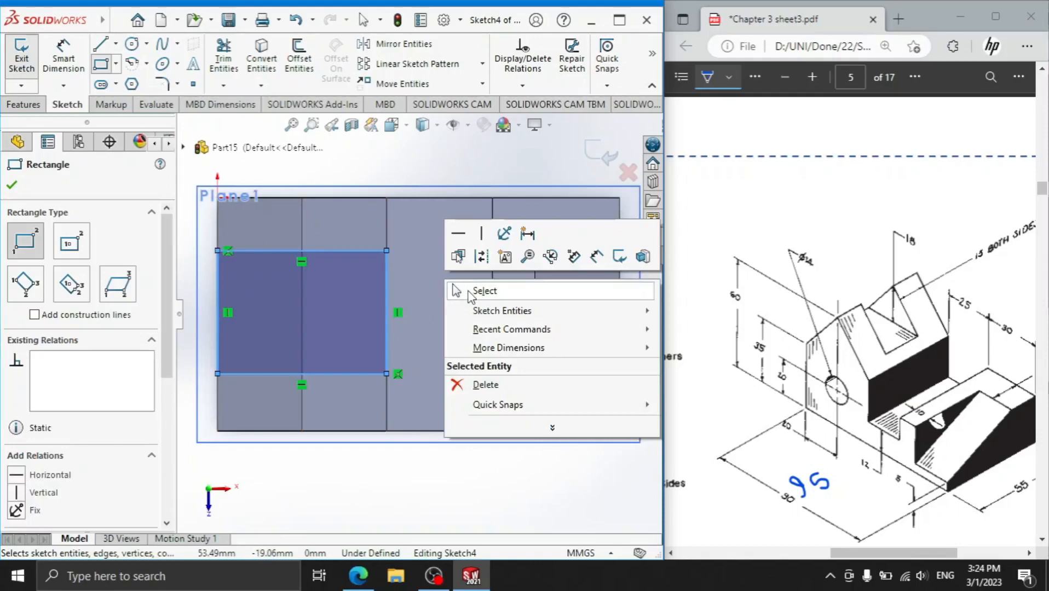
pyautogui.click(470, 292)
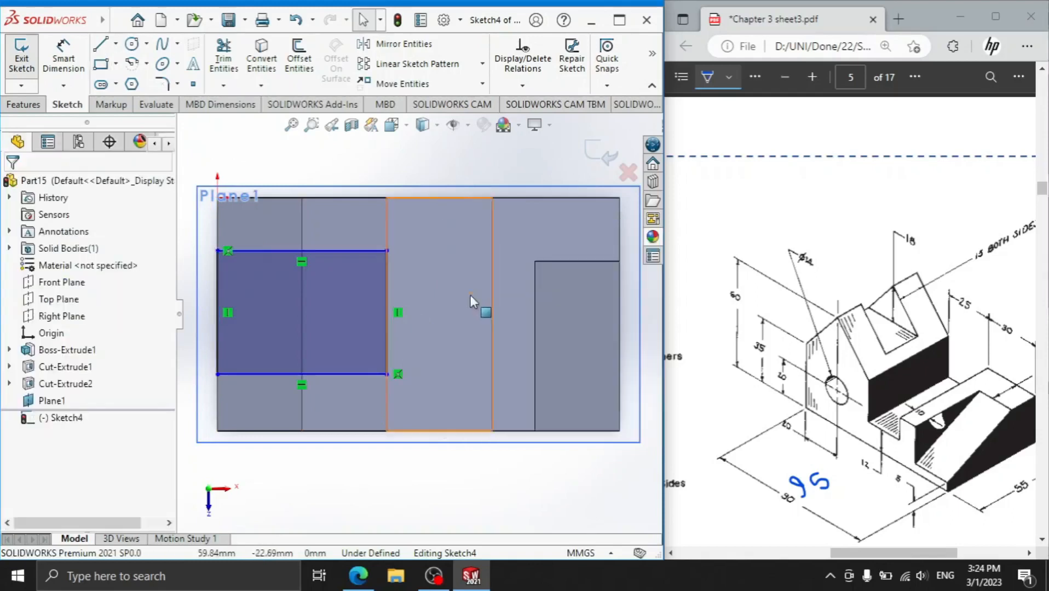
# Step: Dimension the rectangle's rear side at 15 mm from the part's rear edge
pyautogui.click(79, 56)
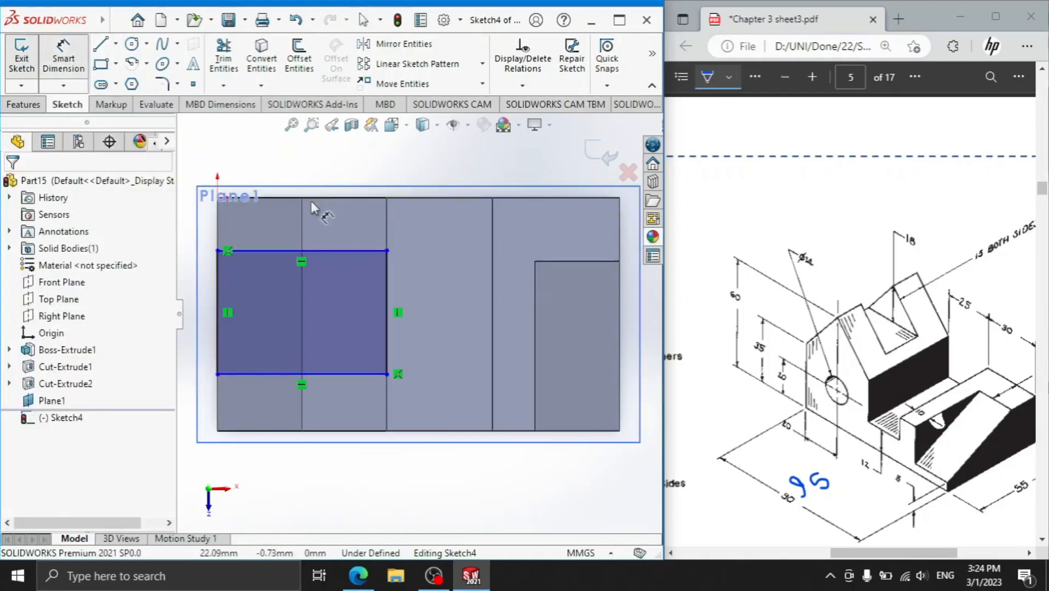
pyautogui.click(334, 251)
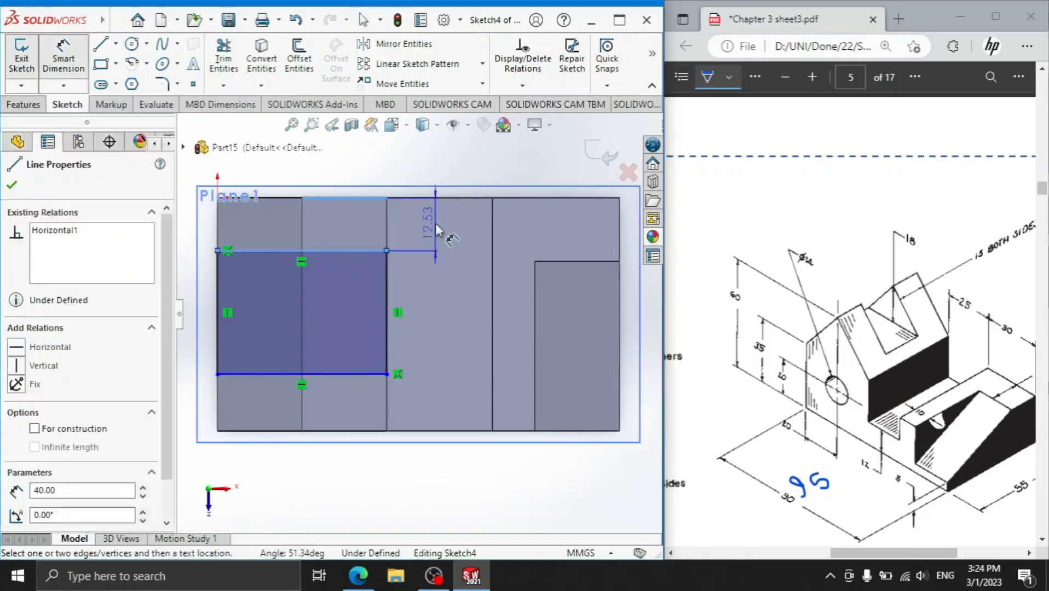
pyautogui.click(438, 229)
pyautogui.write('15.00mm')
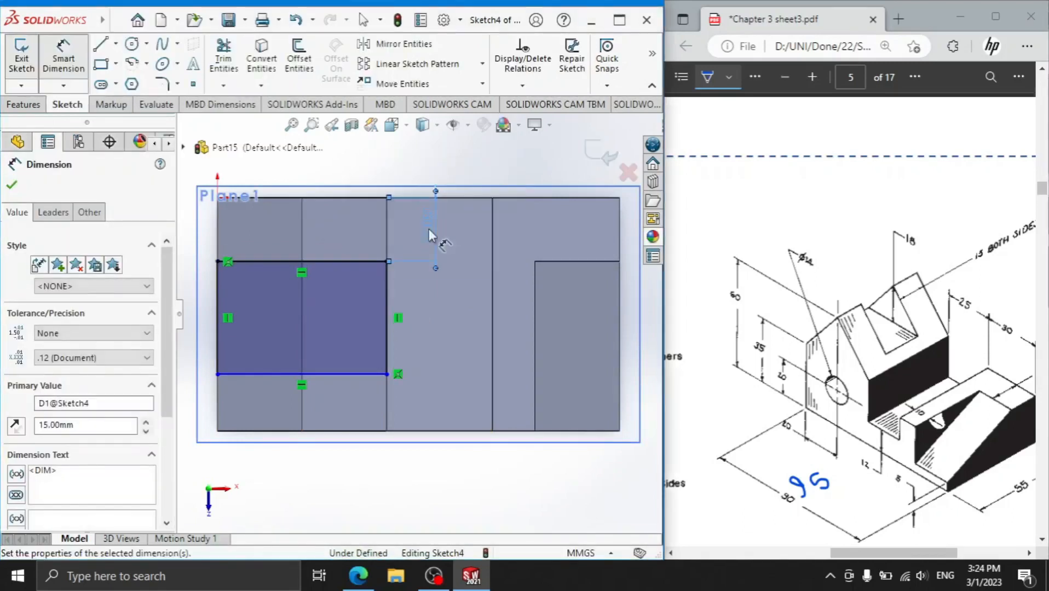
pyautogui.click(356, 375)
pyautogui.click(372, 434)
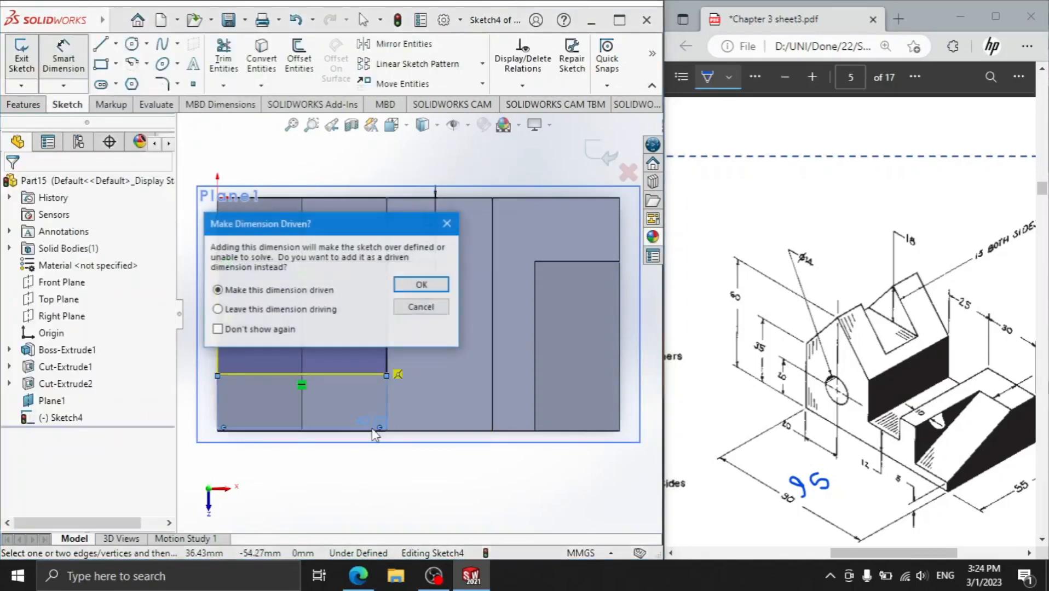
pyautogui.click(420, 306)
# Step: Dimension the rectangle's front side at 15 mm from the part's front edge
pyautogui.click(366, 375)
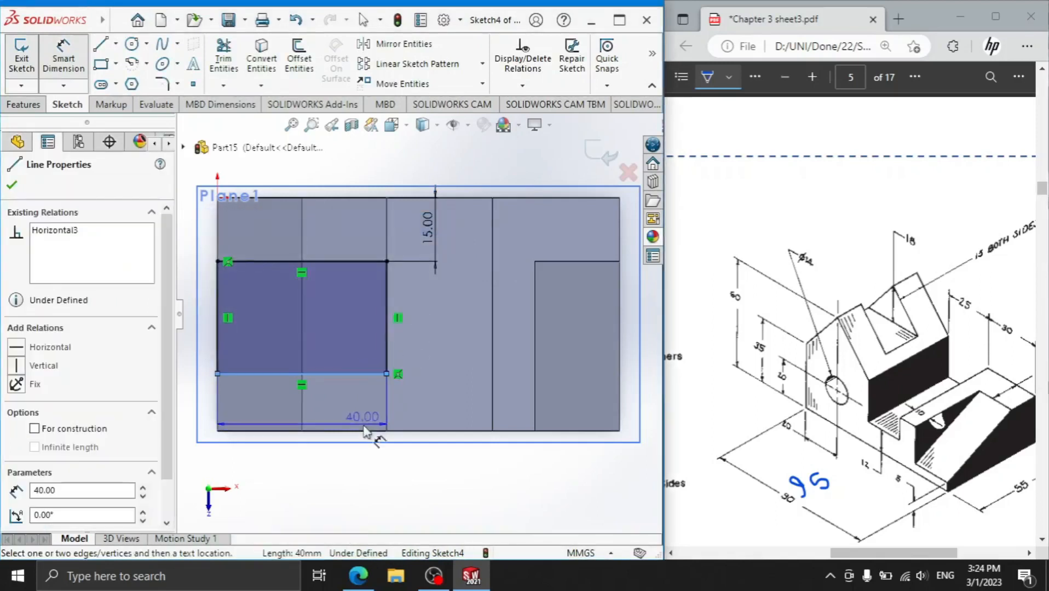
pyautogui.click(375, 431)
pyautogui.click(424, 404)
pyautogui.write('15')
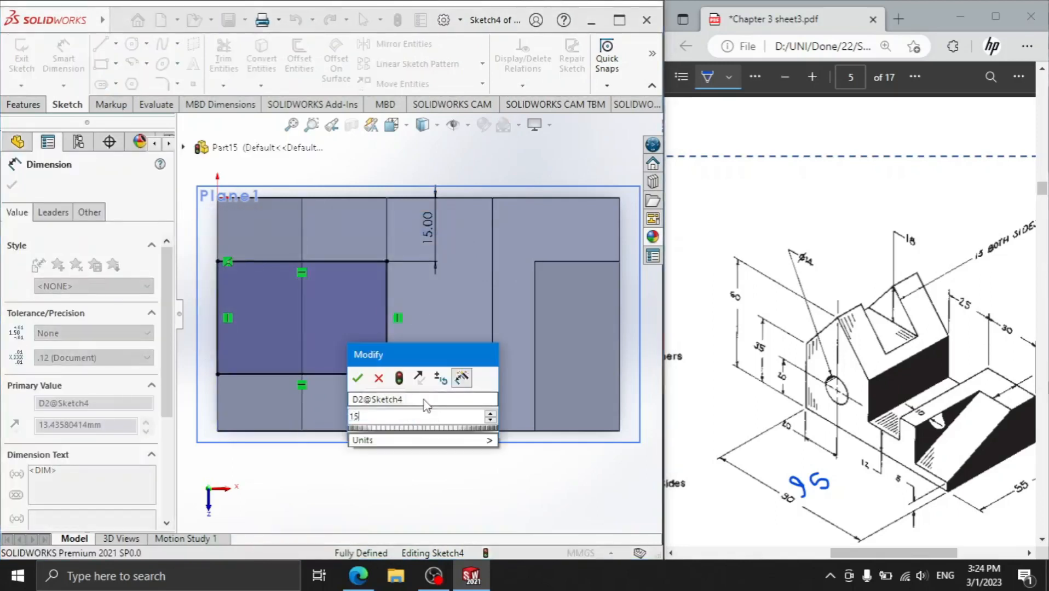
pyautogui.press('Return')
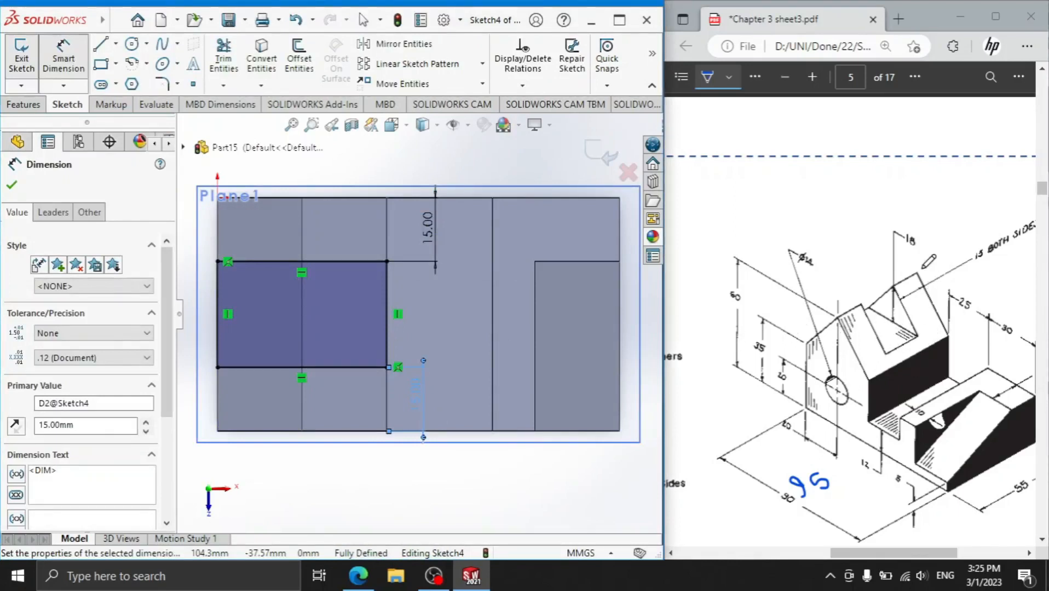
pyautogui.click(13, 186)
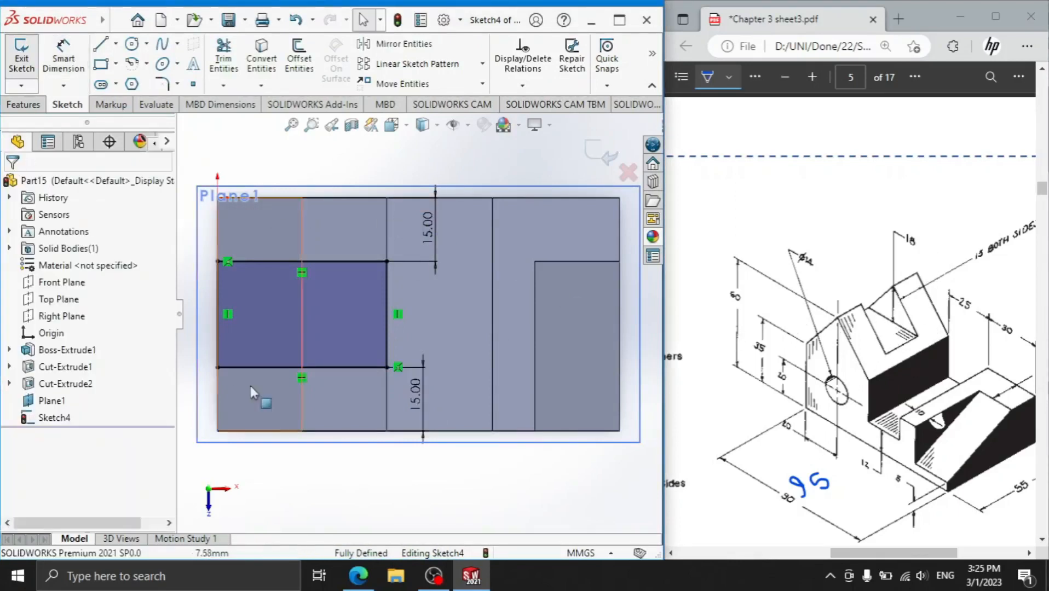
# Step: Cut the rectangle into the peaked section's ridge with a blind Extruded Cut 15 mm deep, marking the notch's 18 dimension in the PDF drawing
pyautogui.hotkey('ctrl', '1')
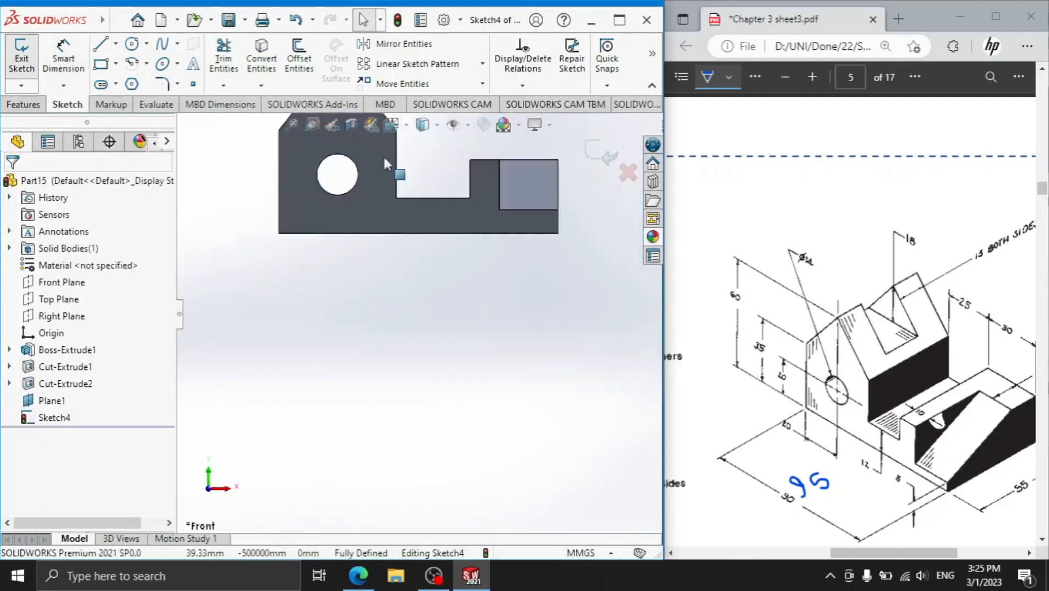
pyautogui.click(23, 104)
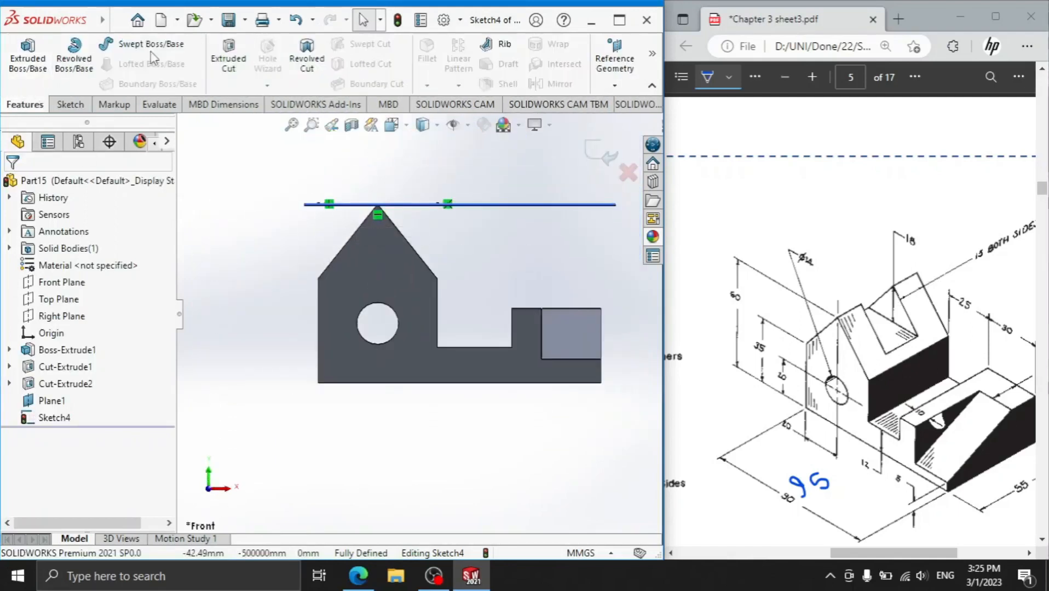
pyautogui.click(229, 58)
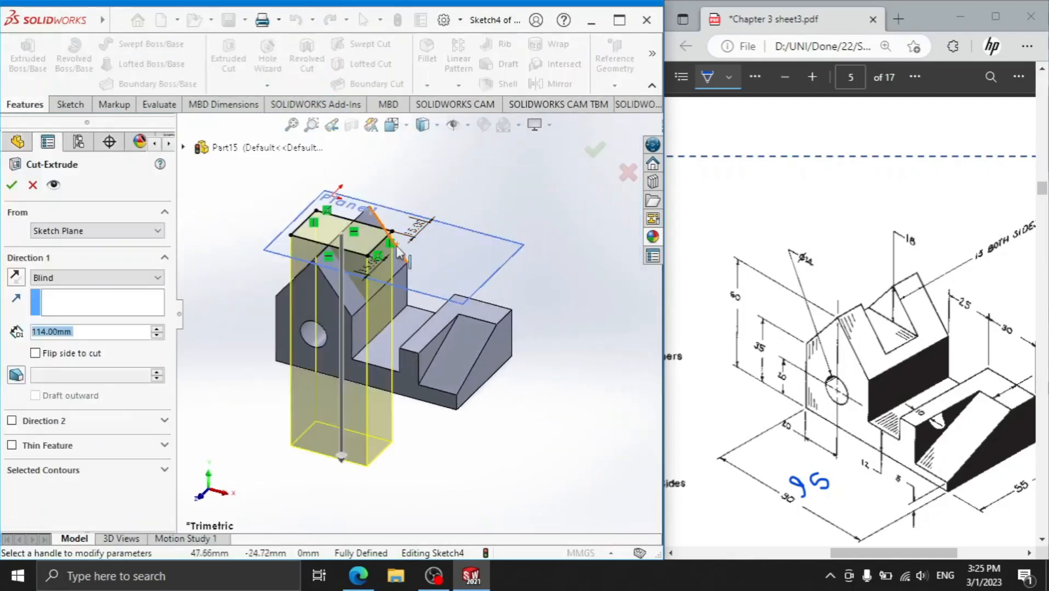
pyautogui.write('15')
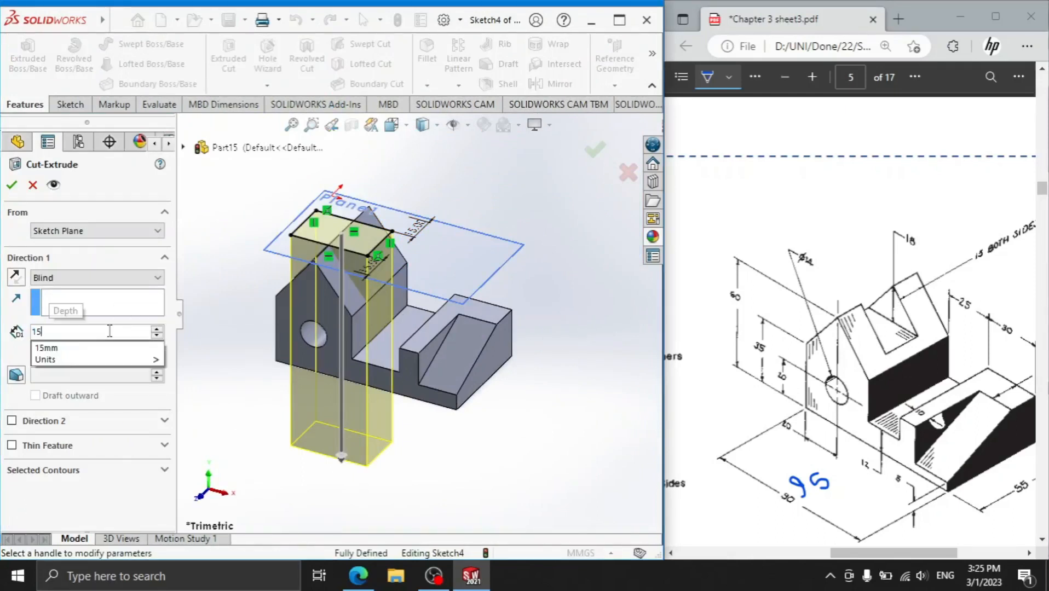
pyautogui.press('Return')
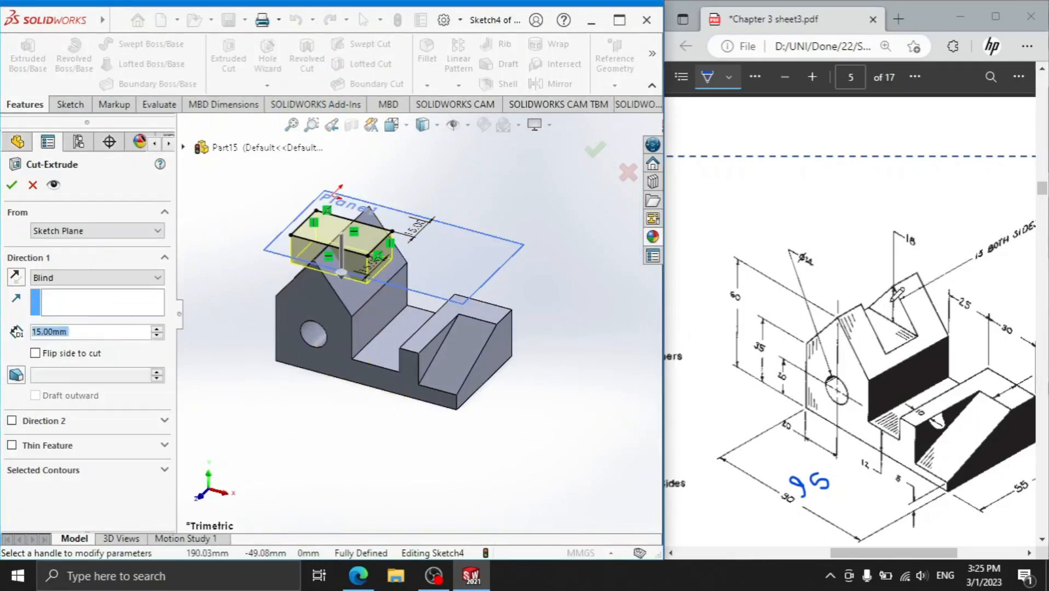
pyautogui.moveTo(892, 294); pyautogui.dragTo(893, 320)
pyautogui.moveTo(910, 243)
pyautogui.mouseDown()
pyautogui.moveTo(895, 224)
pyautogui.moveTo(912, 245)
pyautogui.mouseUp()
pyautogui.click(12, 184)
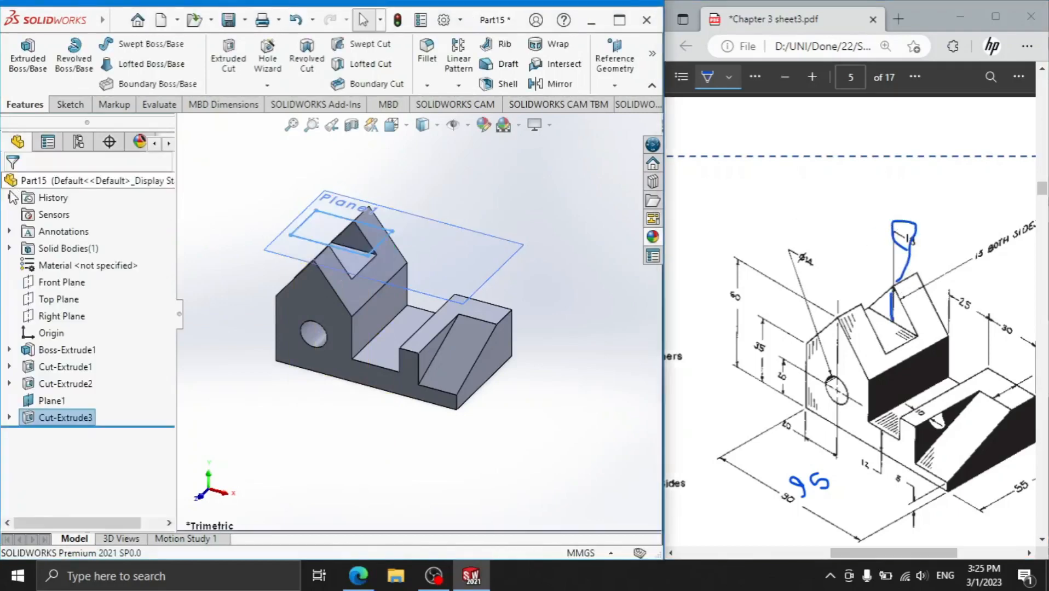
pyautogui.click(225, 212)
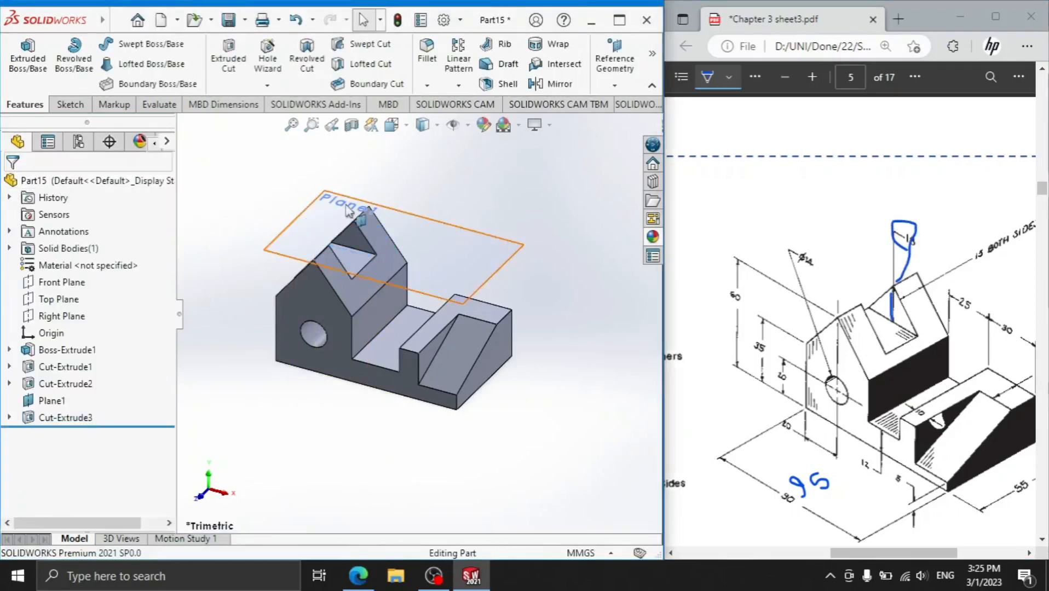
pyautogui.scroll(1, 486, 266)
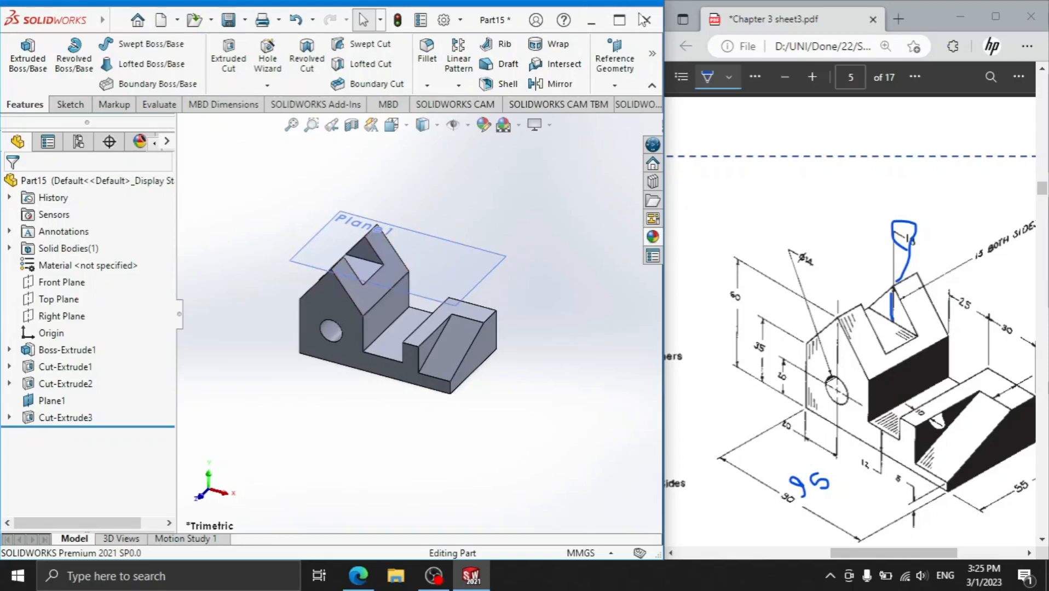
# Step: Enlarge the modelling window to full screen and hide the offset plane above the part
pyautogui.click(619, 20)
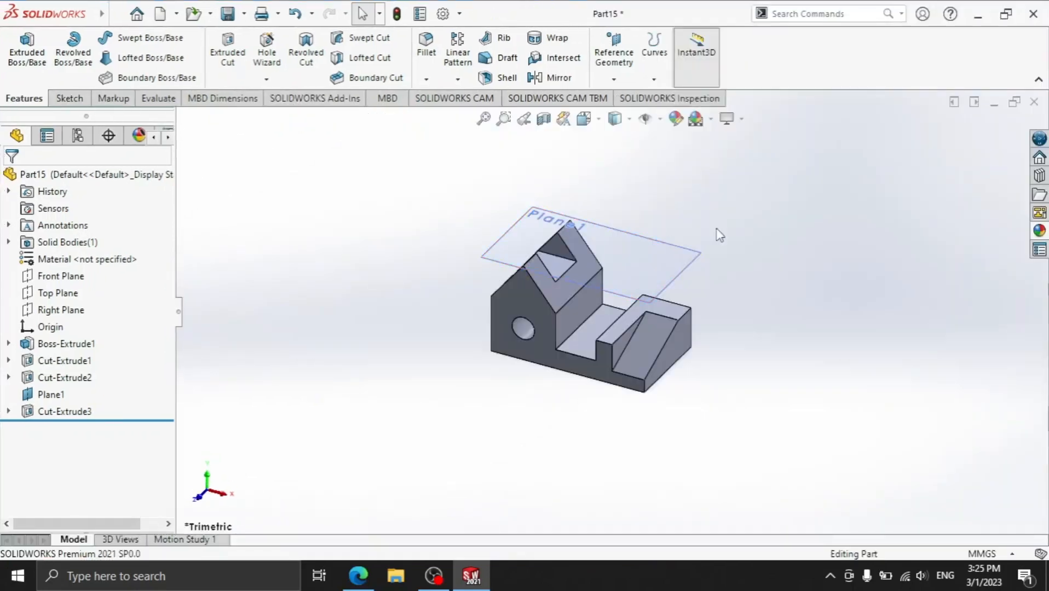
pyautogui.click(675, 271)
pyautogui.click(750, 215)
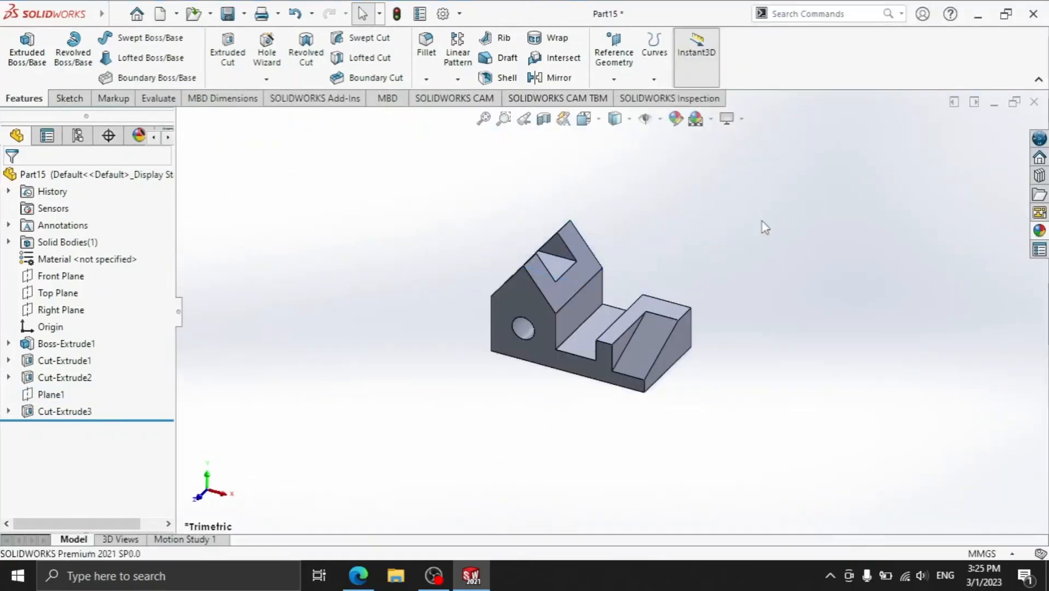
pyautogui.scroll(-1, 762, 230)
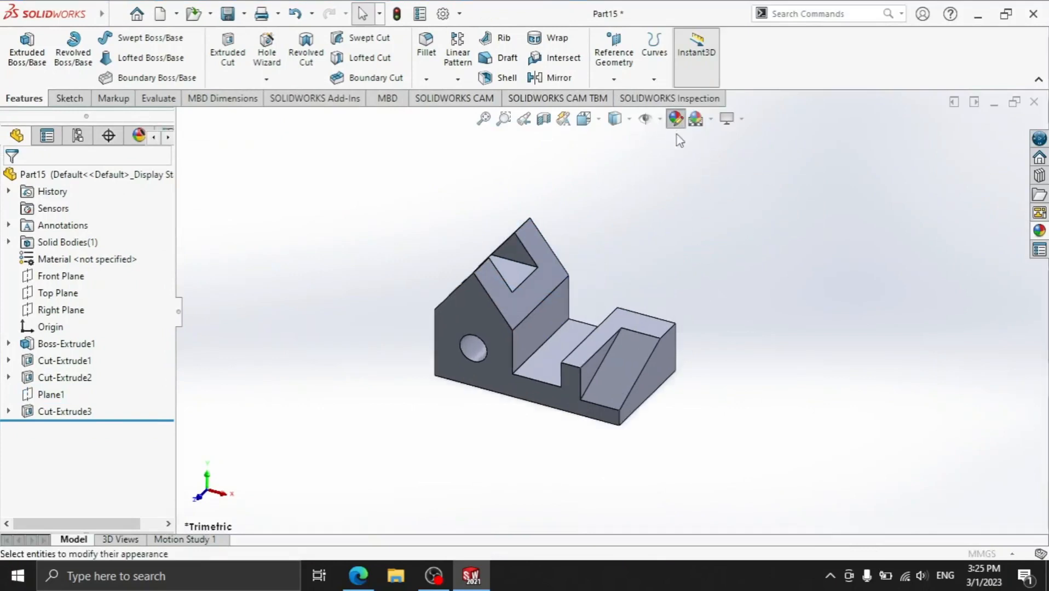
# Step: Apply a bright cyan colour appearance to the whole part
pyautogui.click(675, 118)
pyautogui.click(89, 491)
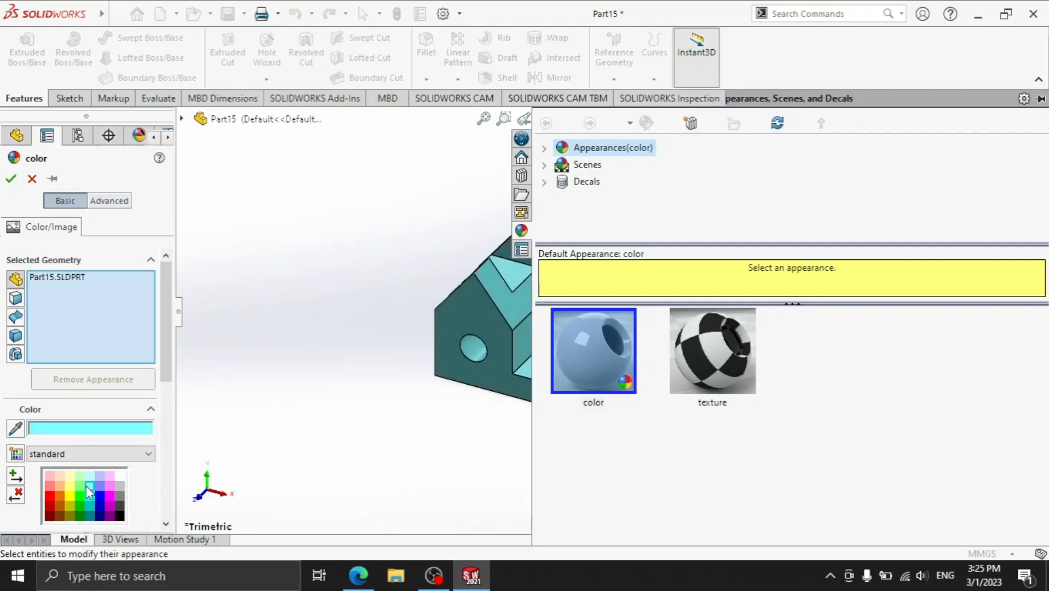
pyautogui.click(91, 494)
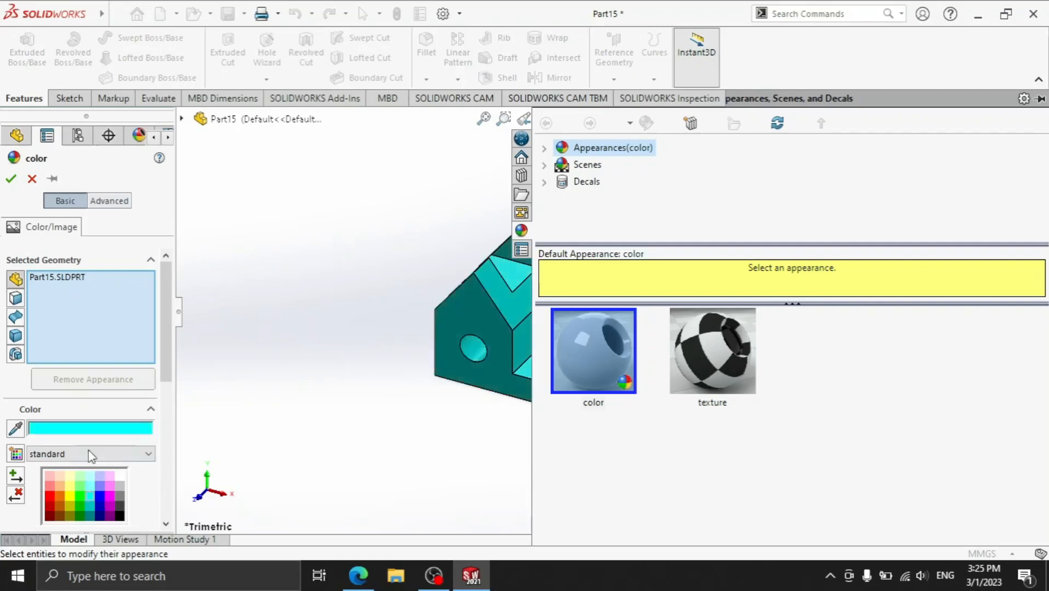
pyautogui.click(11, 178)
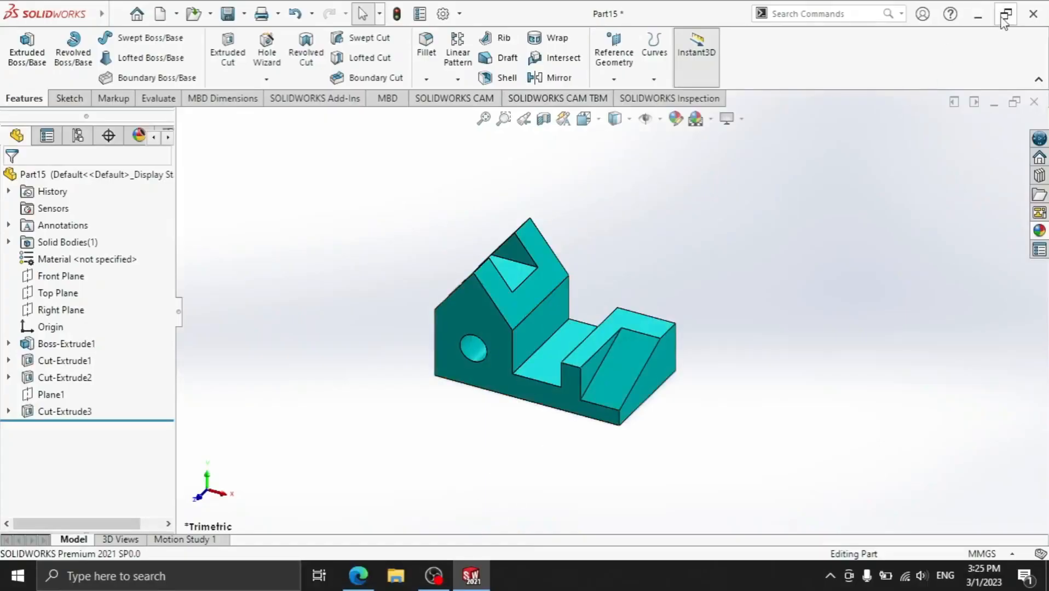
# Step: Create a new part document and close the previous part without saving its changes
pyautogui.hotkey('ctrl', 'n')
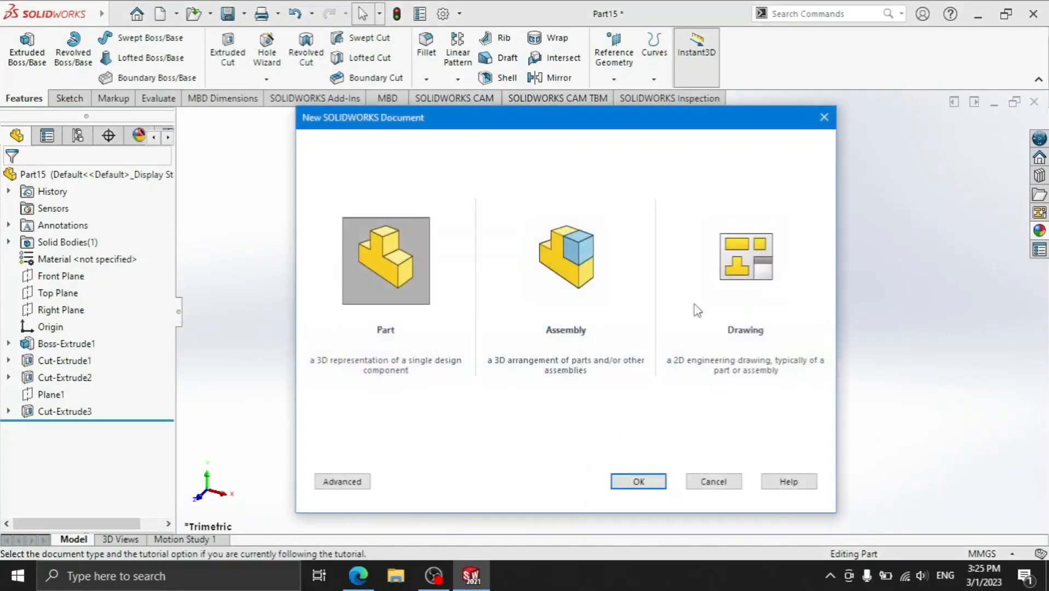
pyautogui.click(646, 484)
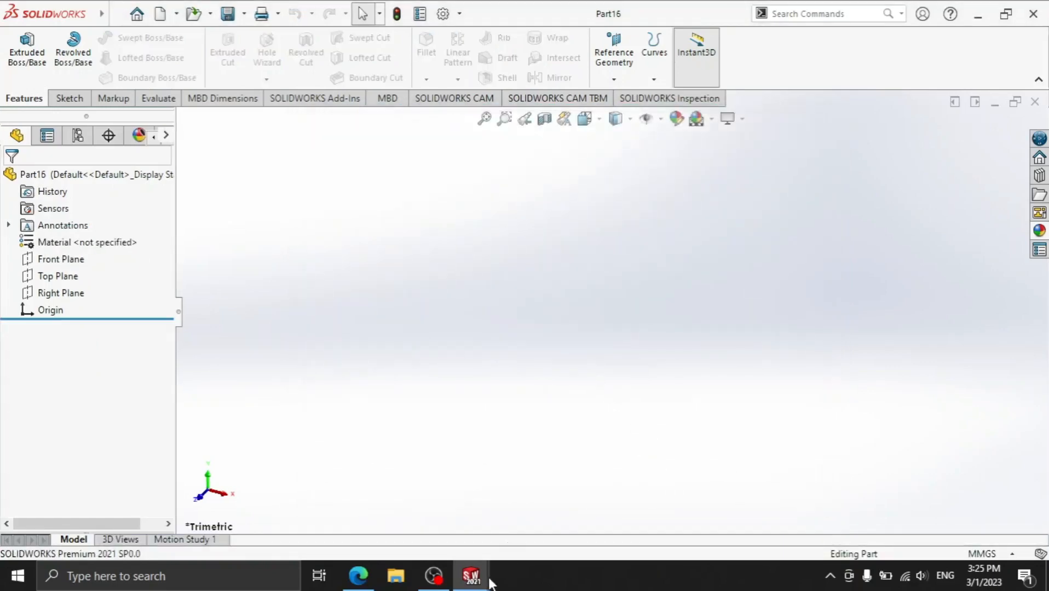
pyautogui.moveTo(489, 582)
pyautogui.click(462, 460)
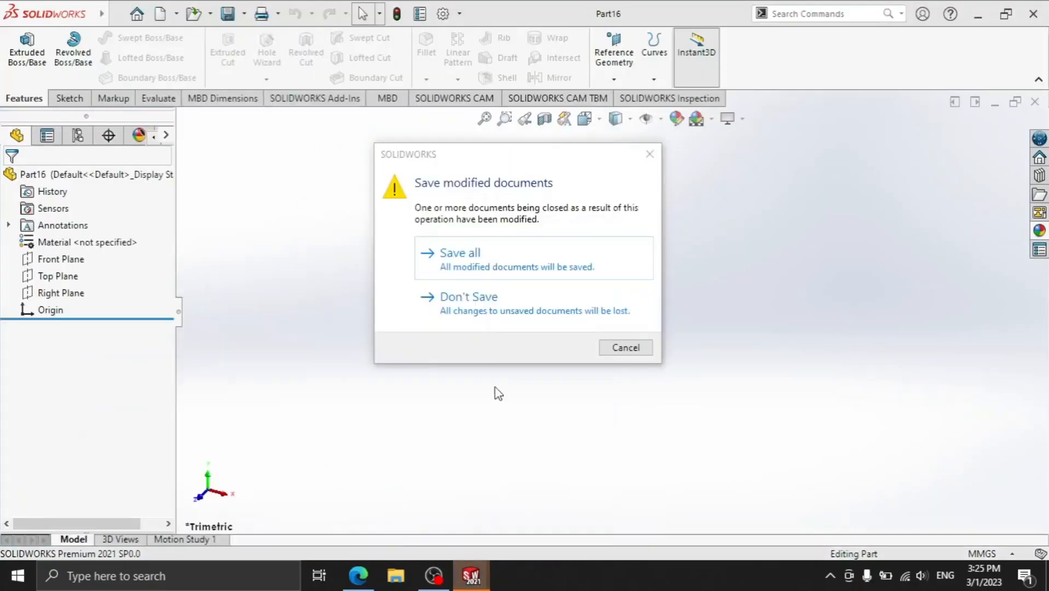
pyautogui.click(496, 309)
# Step: Place the new part's window beside the PDF drawing and bring Figure P3-21 into view
pyautogui.click(1005, 20)
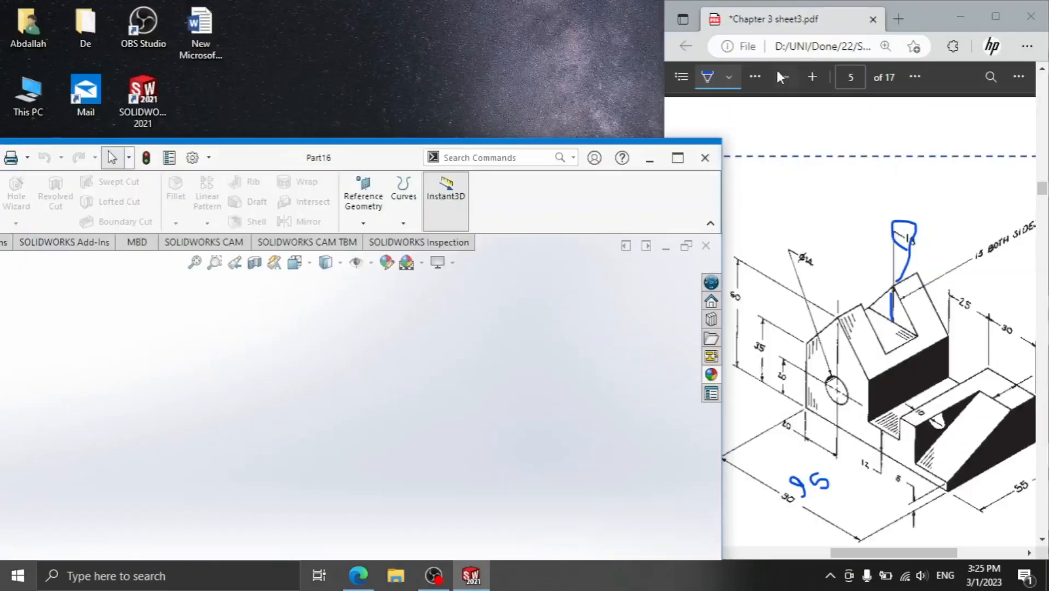
pyautogui.moveTo(378, 157); pyautogui.dragTo(2, 168)
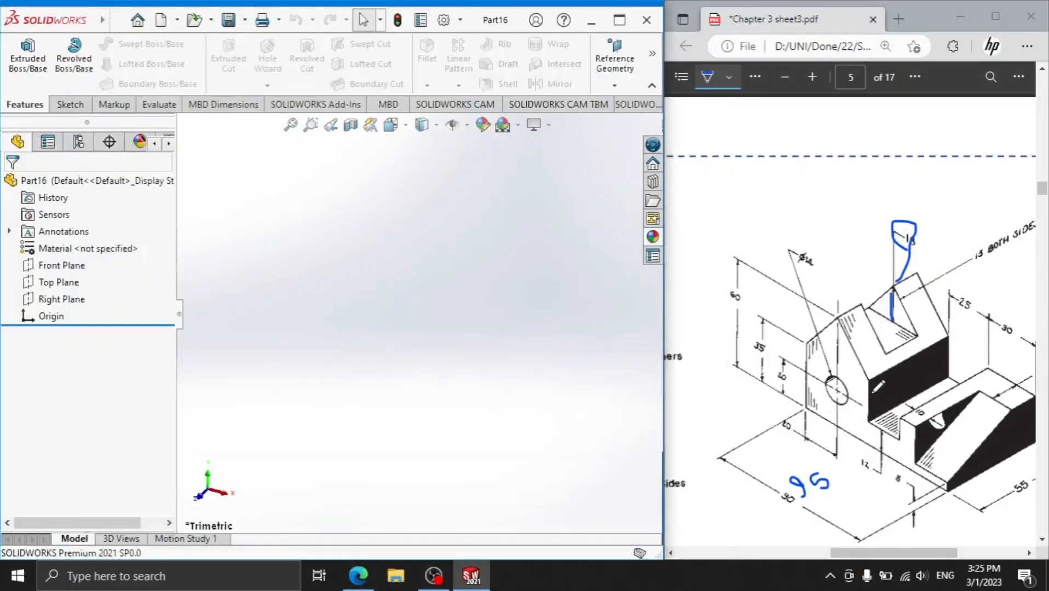
pyautogui.scroll(-5, 888, 379)
pyautogui.scroll(-5, 888, 378)
pyautogui.moveTo(887, 554); pyautogui.dragTo(763, 554)
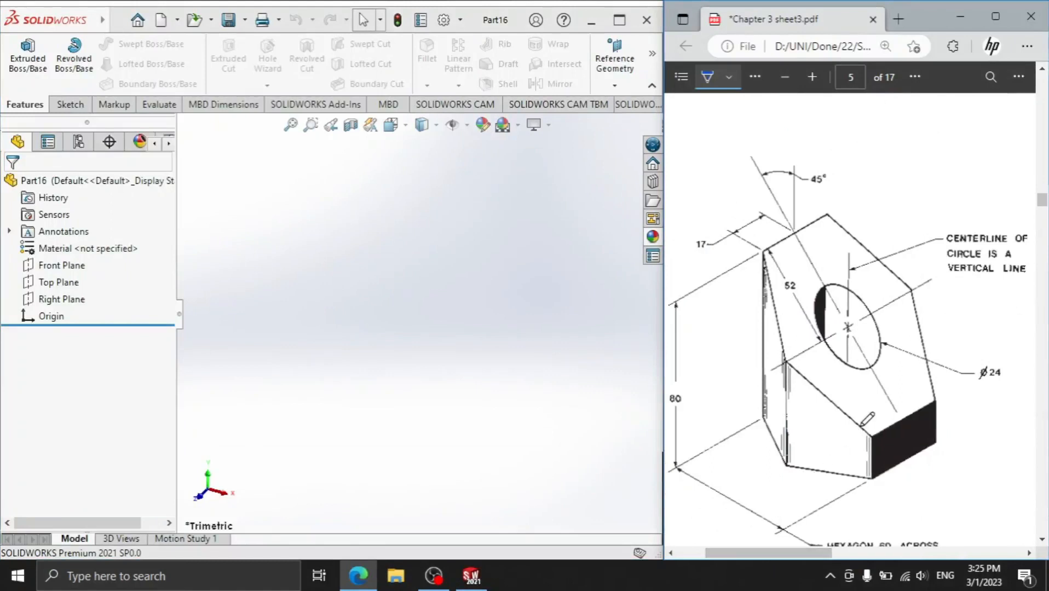
pyautogui.scroll(-2, 862, 431)
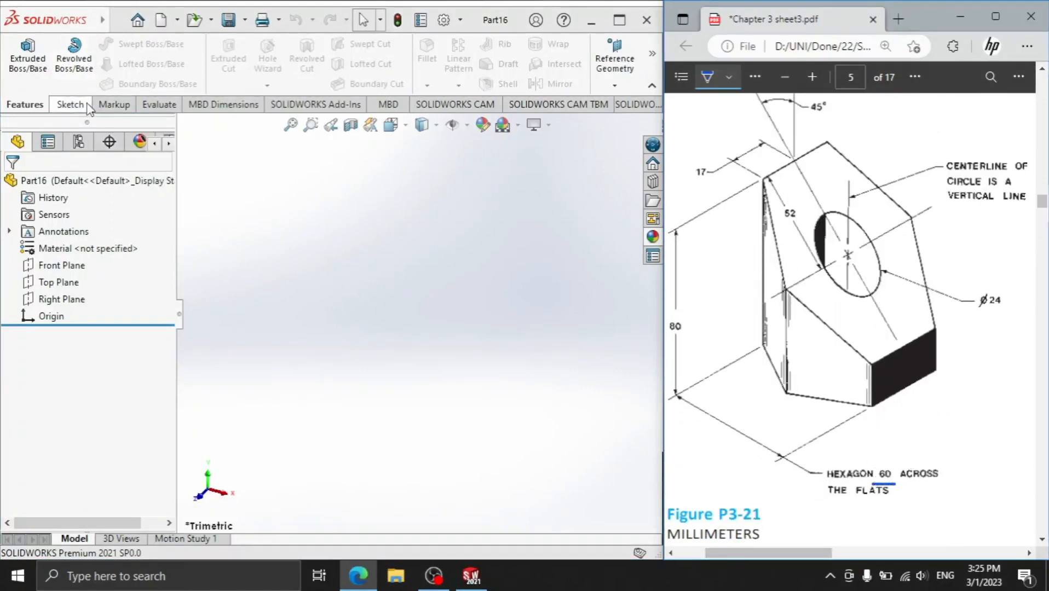
# Step: On the Top Plane, sketch a six-sided polygon centred on the origin with an inscribed circle about 74 mm in diameter
pyautogui.click(70, 104)
pyautogui.click(132, 63)
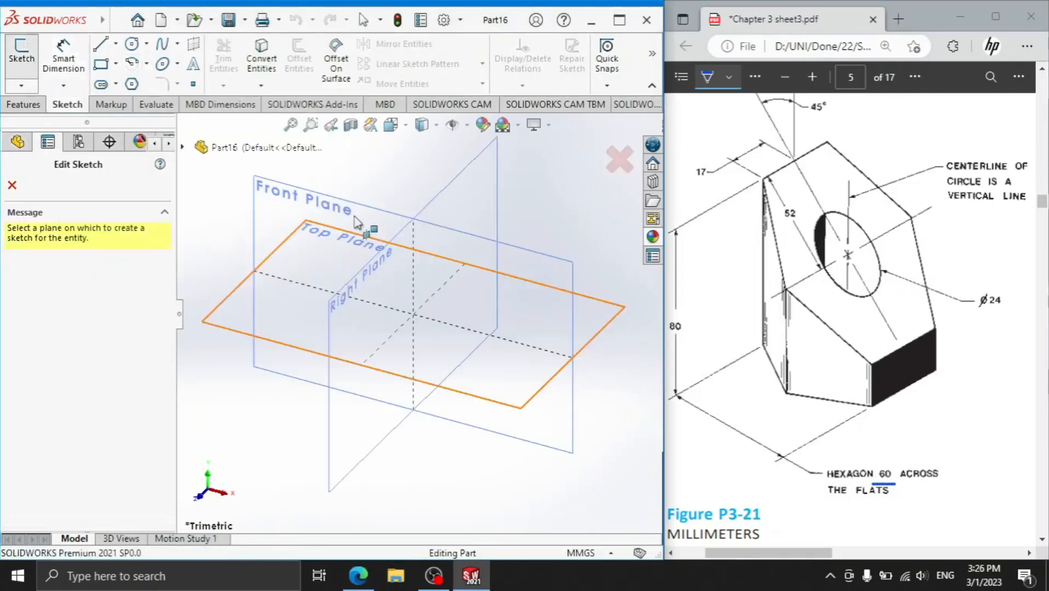
pyautogui.click(269, 317)
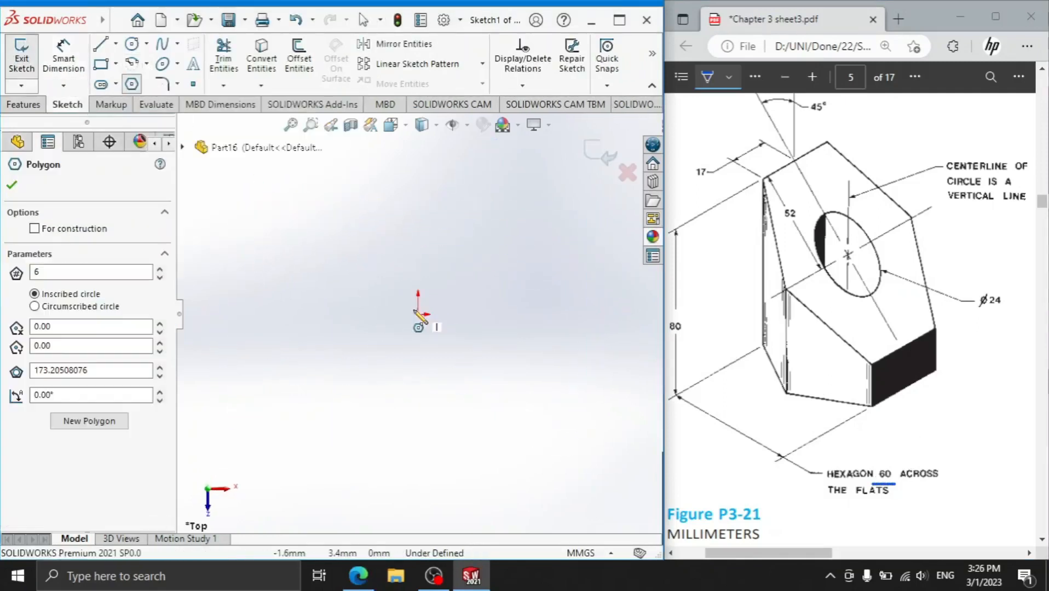
pyautogui.click(419, 314)
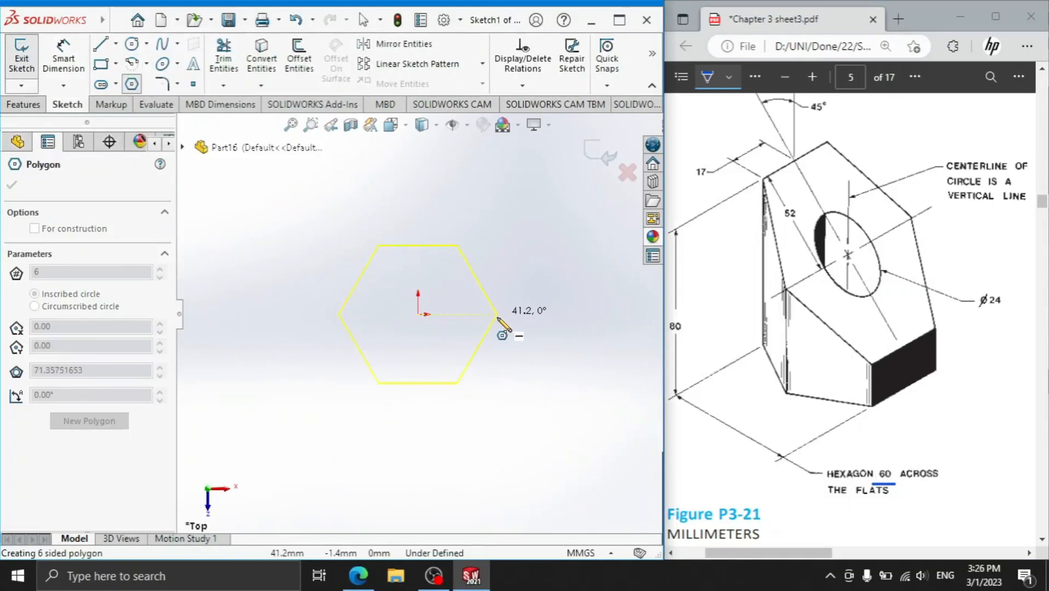
pyautogui.click(498, 317)
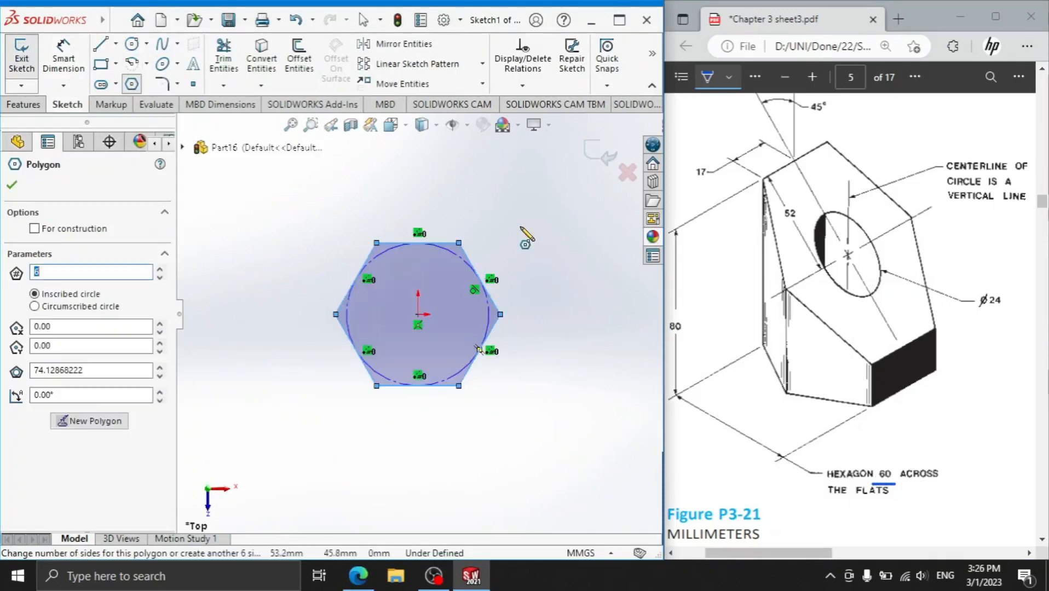
# Step: Dimension the distance between the hexagon's two opposite outer vertices at 60 mm
pyautogui.rightClick(527, 234)
pyautogui.click(539, 234)
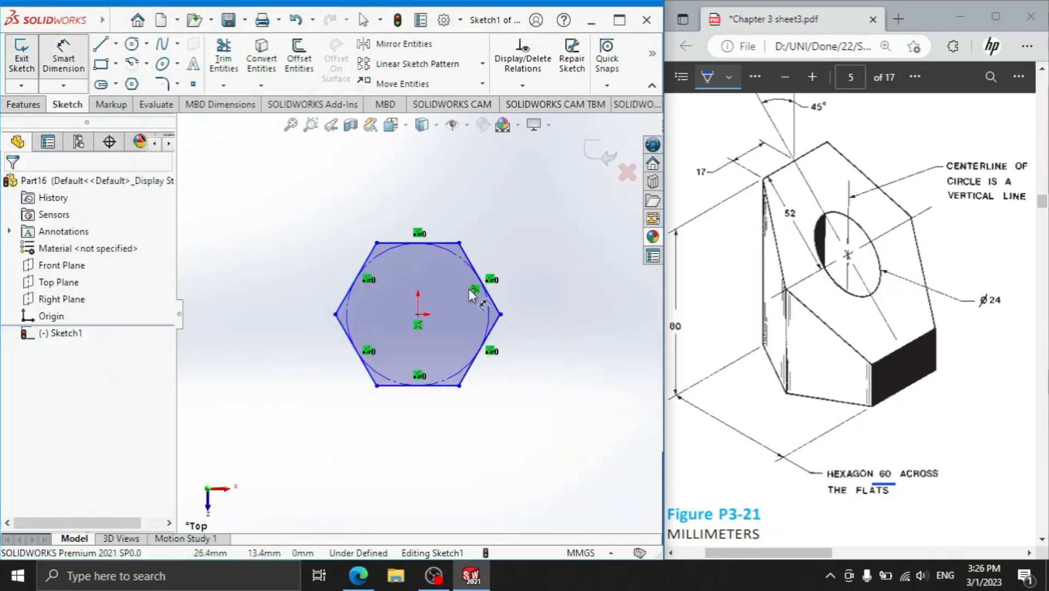
pyautogui.click(499, 314)
pyautogui.click(336, 314)
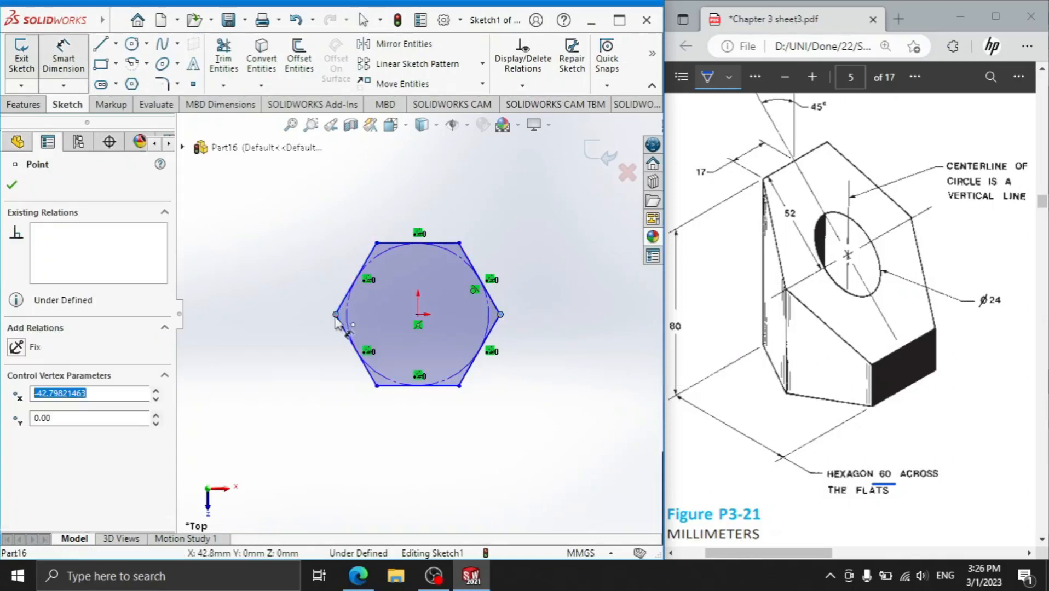
pyautogui.click(425, 437)
pyautogui.write('60')
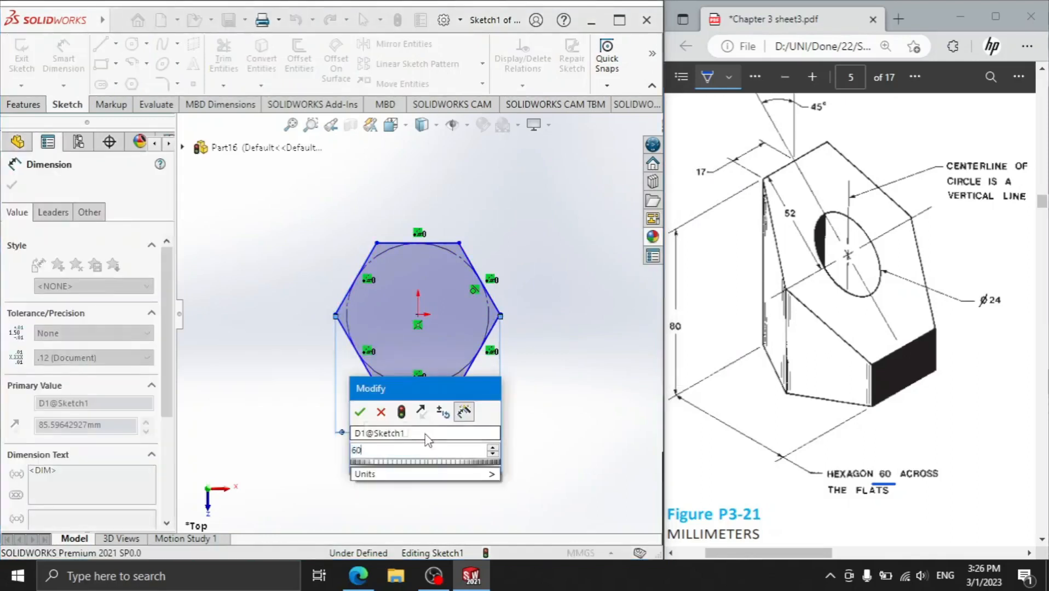
pyautogui.press('Return')
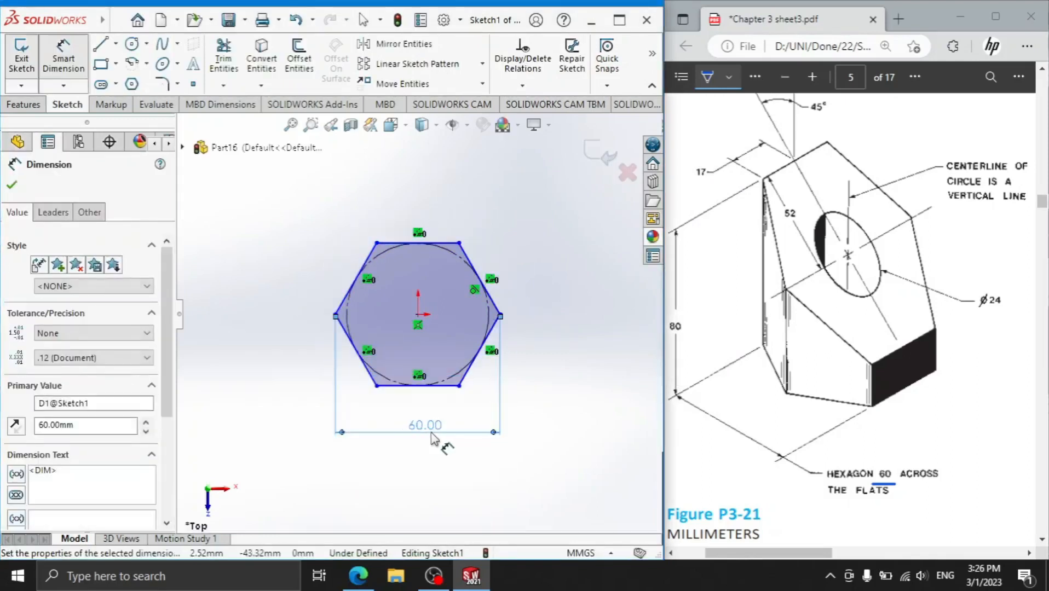
# Step: Extrude the hexagon with a blind Boss-Extrude 80 mm deep, following the height in Figure P3-21
pyautogui.scroll(3, 836, 276)
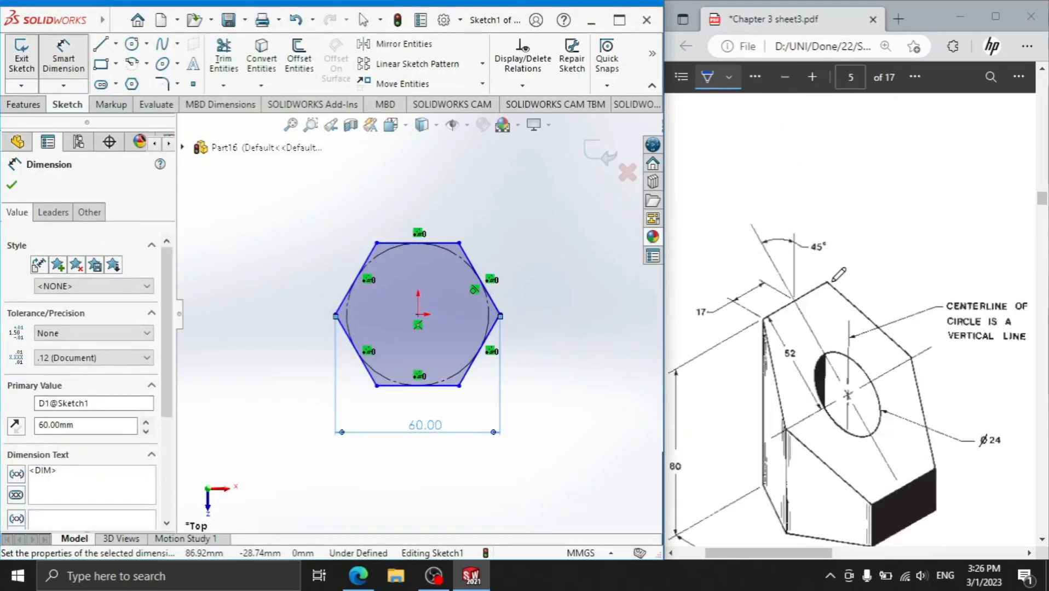
pyautogui.moveTo(787, 551)
pyautogui.mouseDown()
pyautogui.moveTo(820, 550)
pyautogui.moveTo(772, 551)
pyautogui.mouseUp()
pyautogui.scroll(-4, 870, 402)
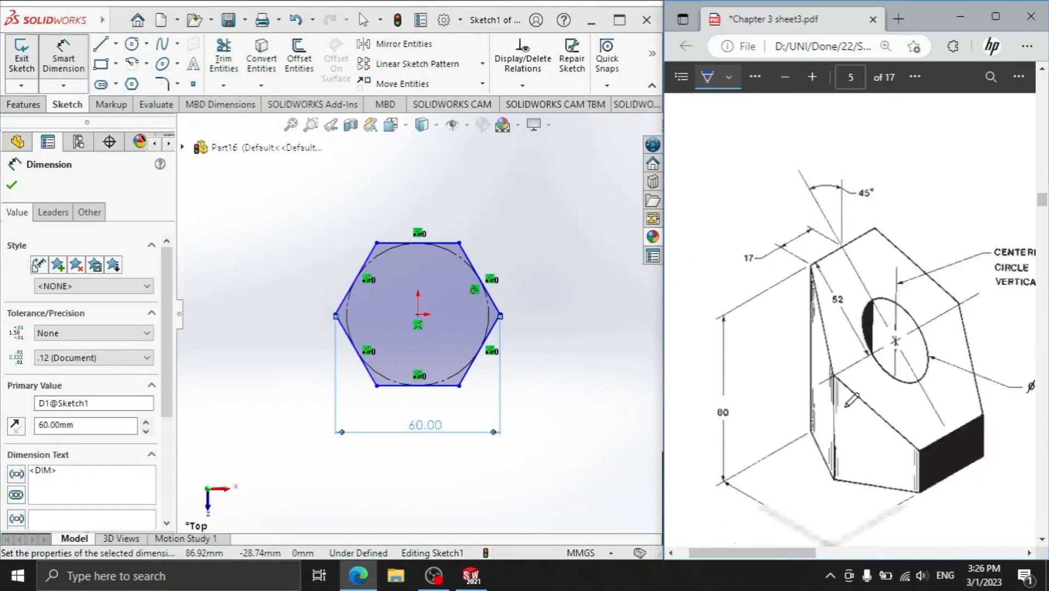
pyautogui.scroll(1, 881, 408)
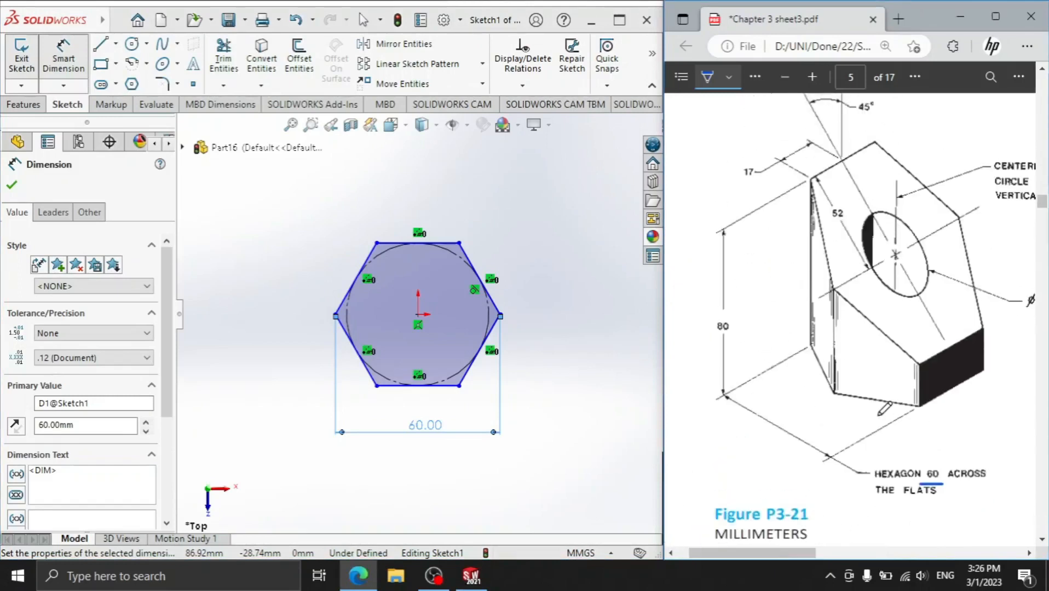
pyautogui.scroll(1, 882, 410)
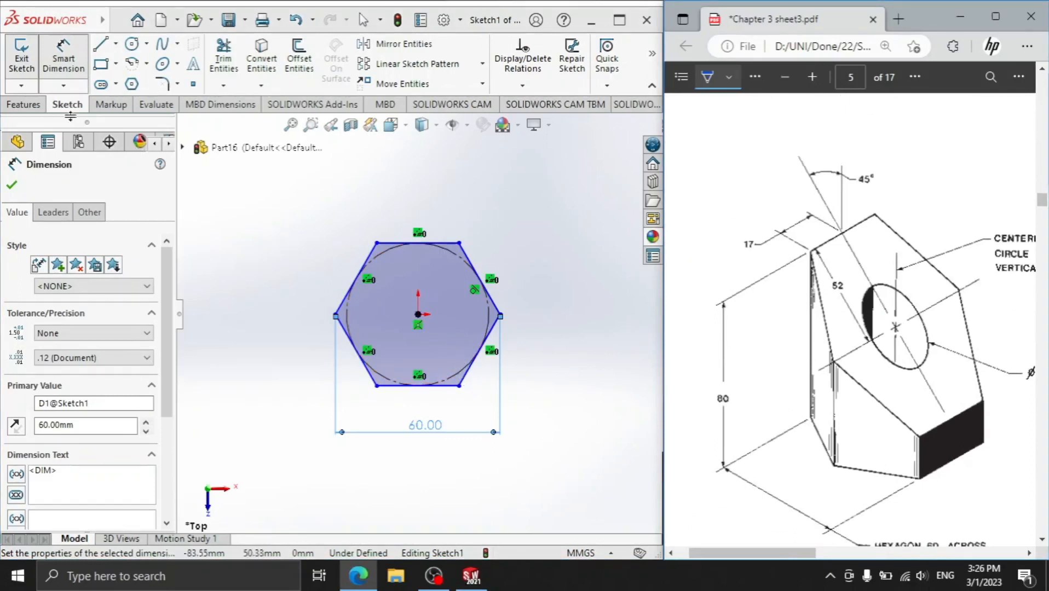
pyautogui.click(12, 186)
pyautogui.click(23, 104)
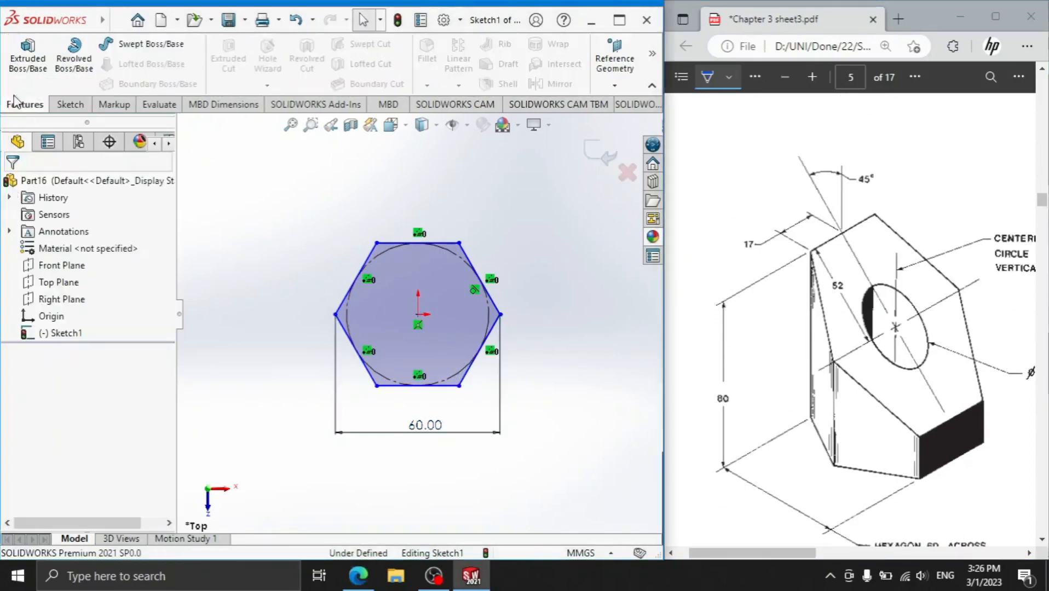
pyautogui.click(28, 58)
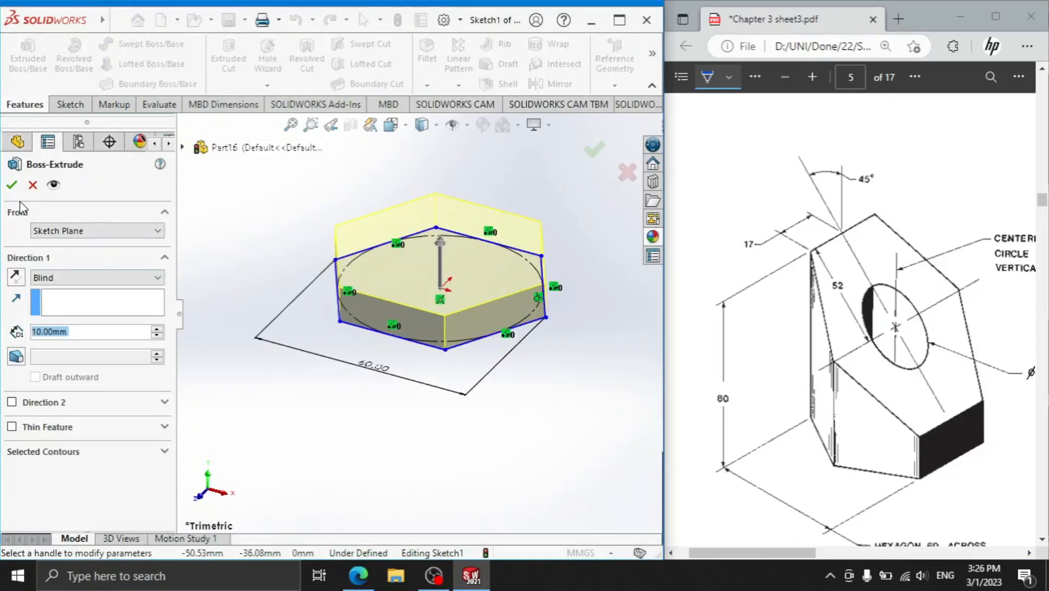
pyautogui.write('80')
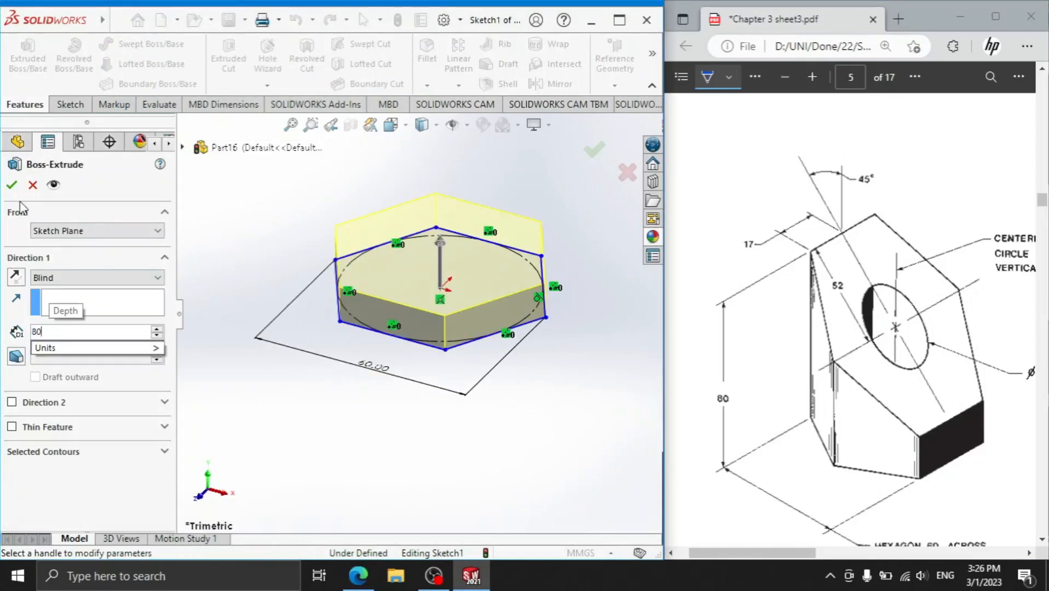
pyautogui.press('Return')
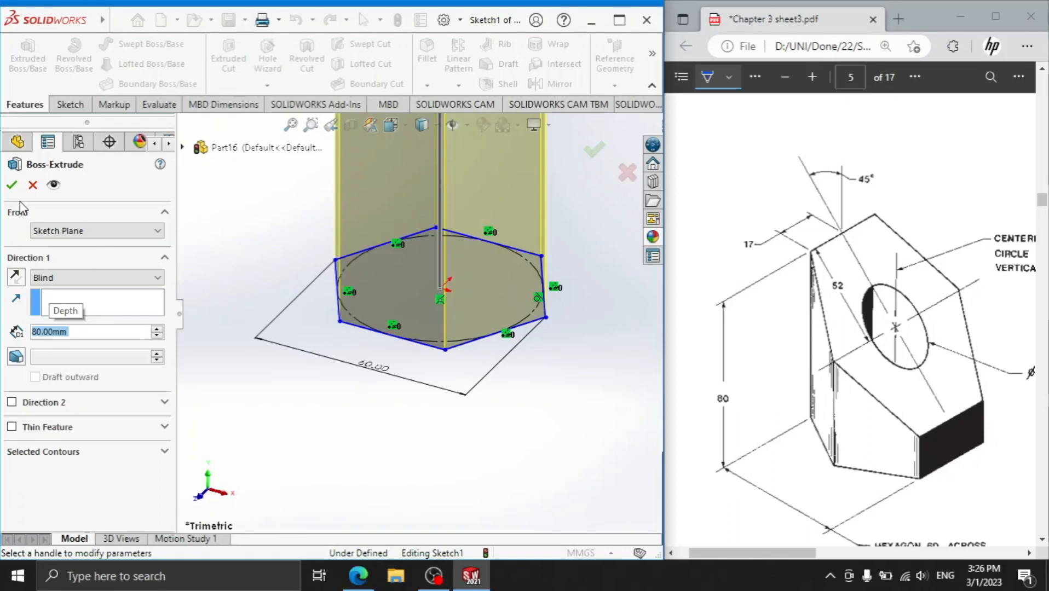
pyautogui.click(11, 184)
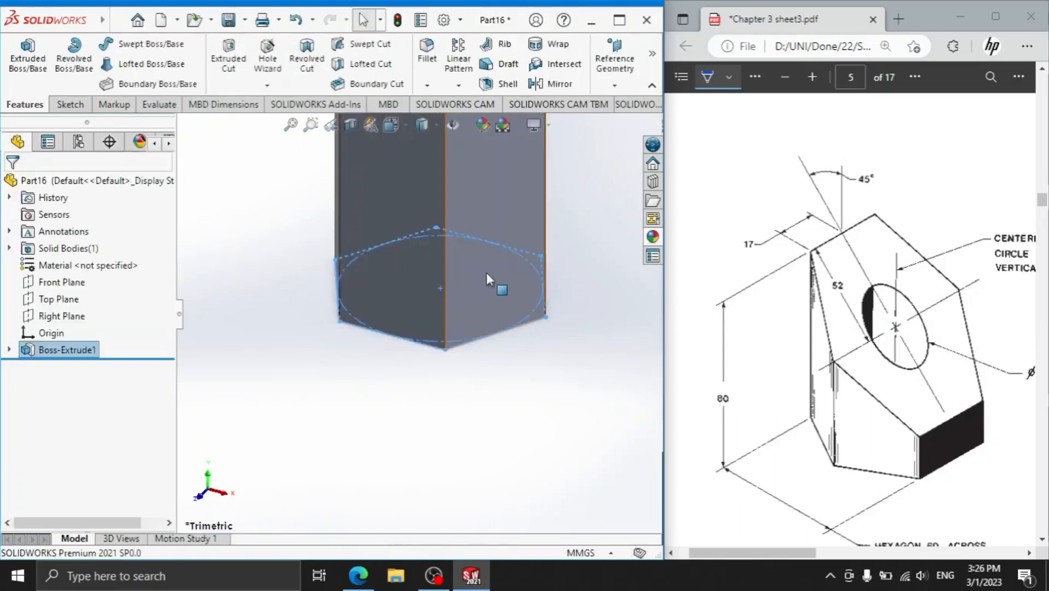
pyautogui.press('f')
pyautogui.click(432, 201)
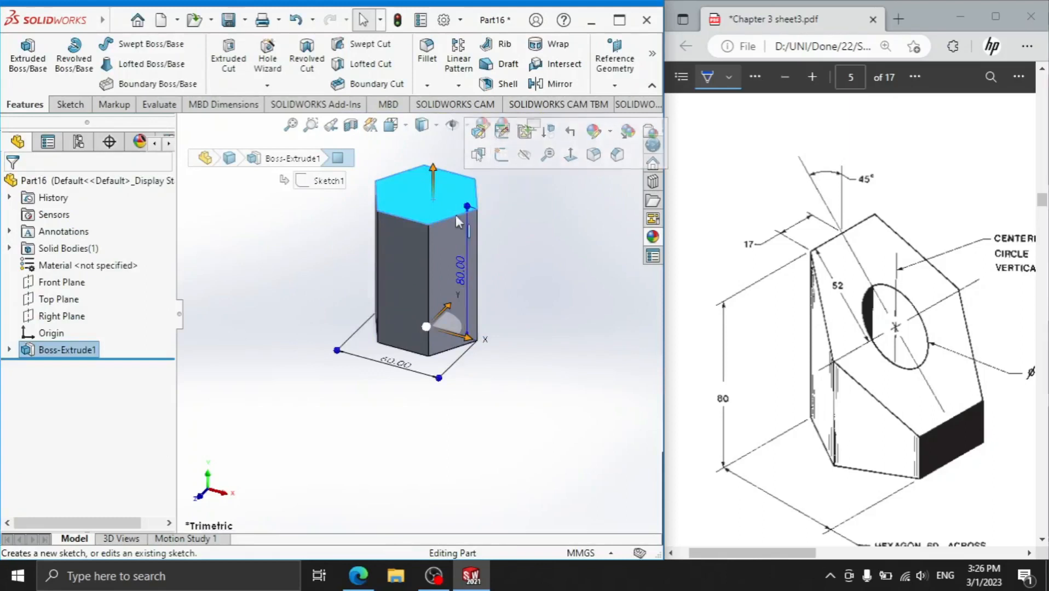
pyautogui.click(509, 248)
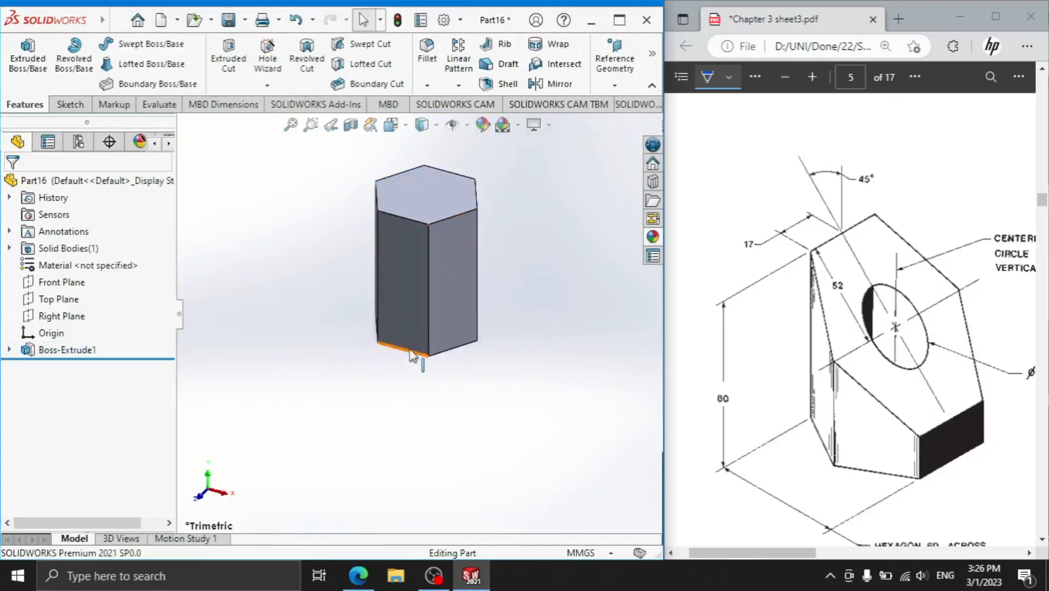
pyautogui.click(402, 322)
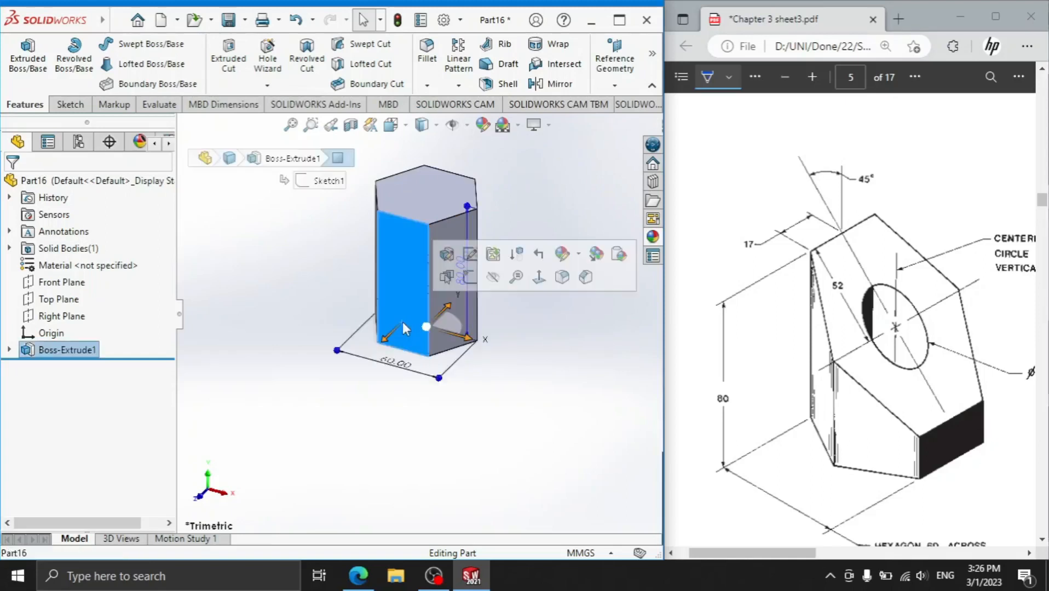
pyautogui.click(470, 277)
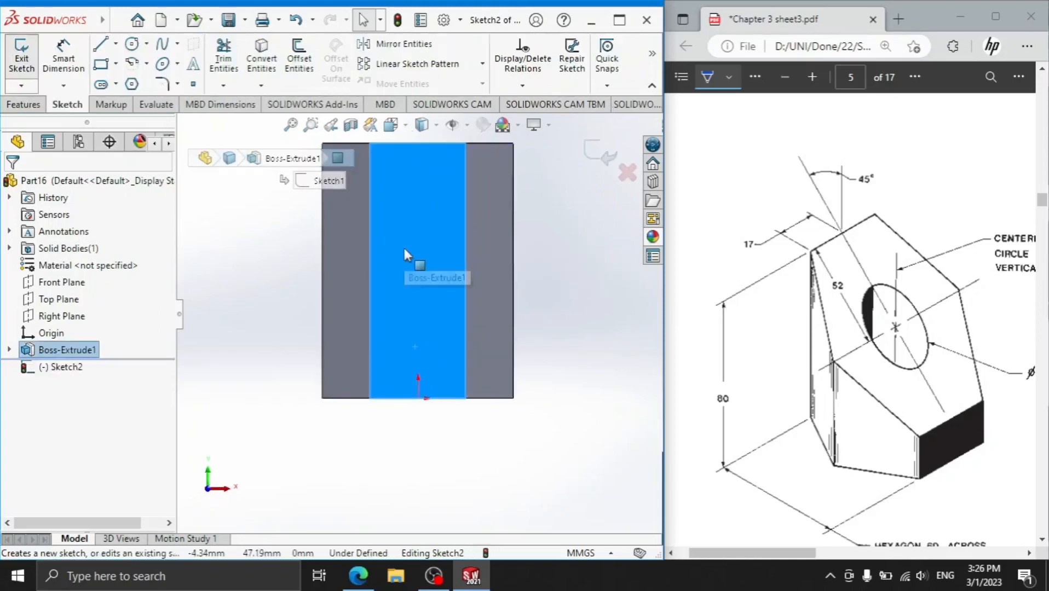
pyautogui.scroll(1, 629, 393)
pyautogui.scroll(2, 809, 414)
pyautogui.scroll(-2, 816, 427)
# Step: Bring the whole of Figure P3-21 with its hole diameter callout into view in the PDF and check the hexagon size note
pyautogui.click(797, 555)
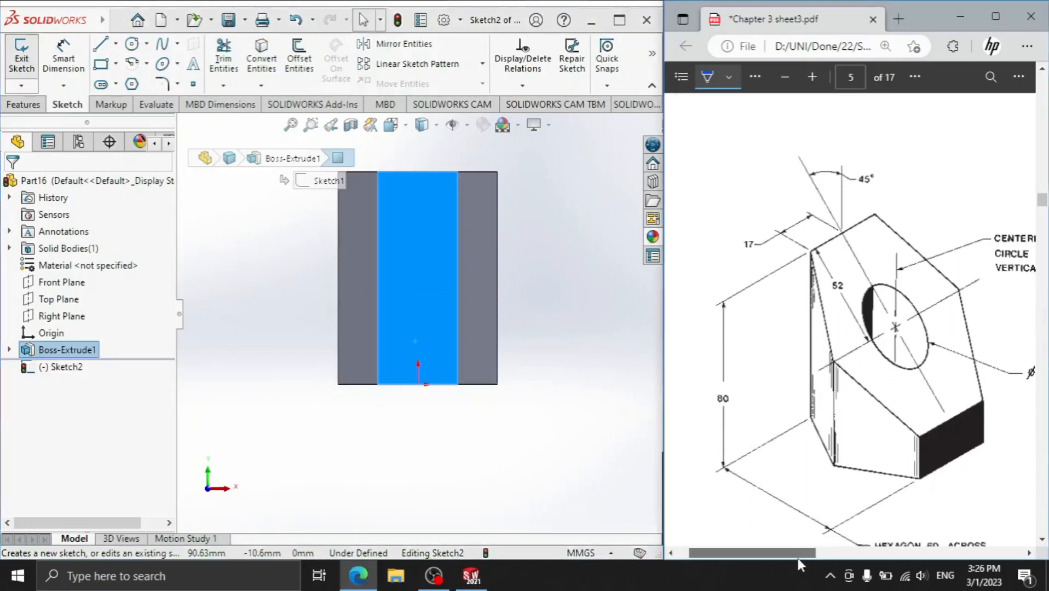
pyautogui.moveTo(797, 558)
pyautogui.mouseDown()
pyautogui.moveTo(830, 557)
pyautogui.moveTo(820, 554)
pyautogui.mouseUp()
pyautogui.scroll(-2, 893, 431)
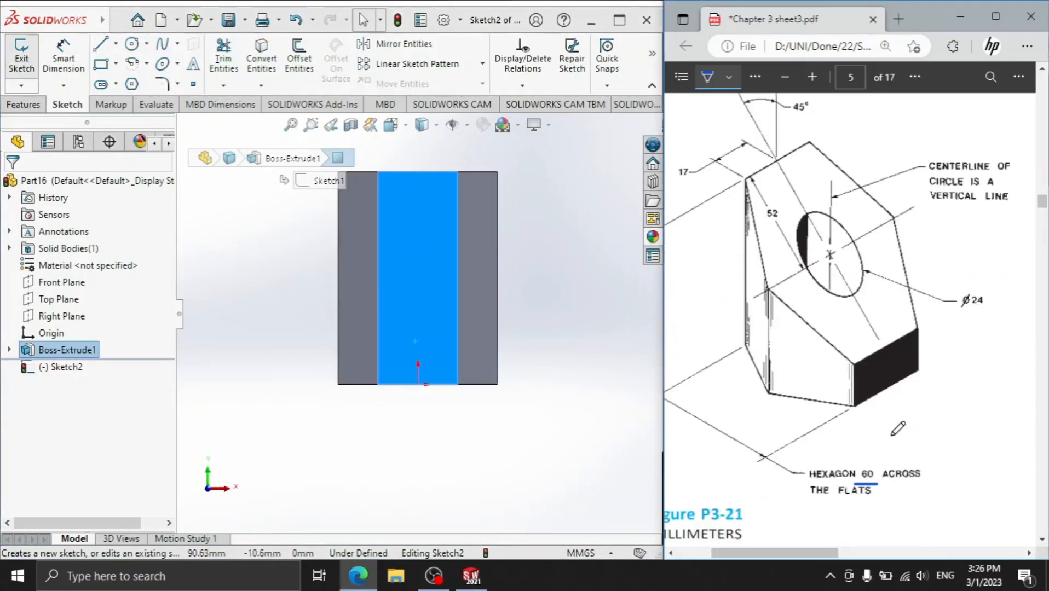
pyautogui.scroll(3, 876, 421)
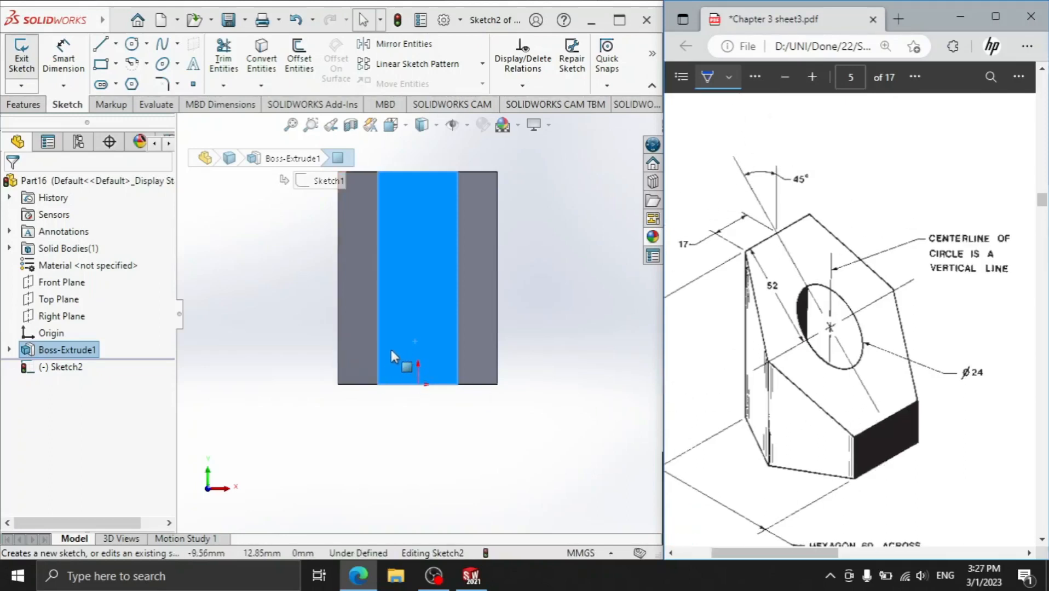
pyautogui.click(296, 277)
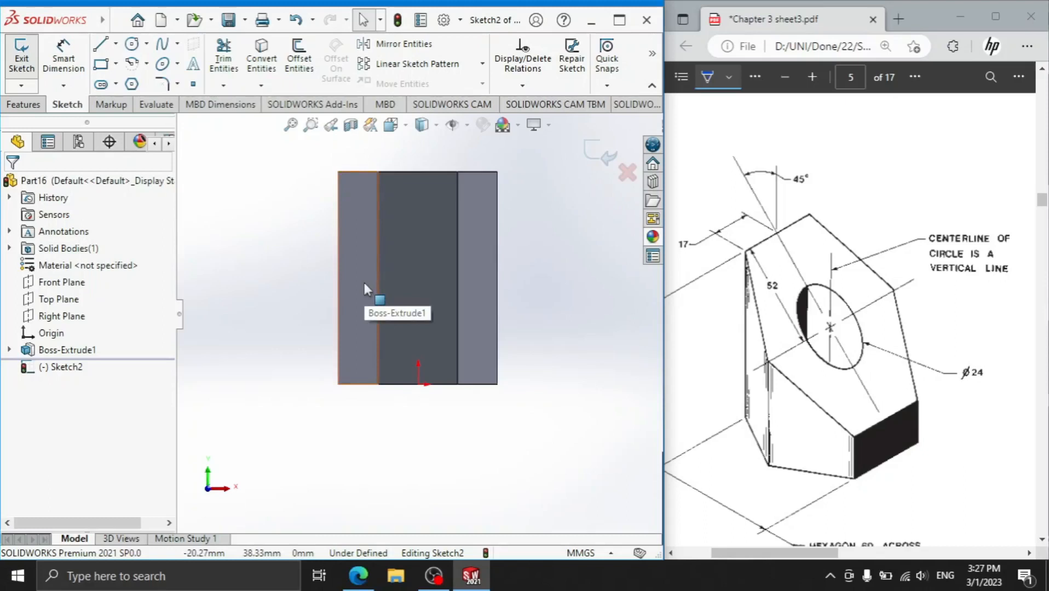
pyautogui.press('space')
pyautogui.click(231, 258)
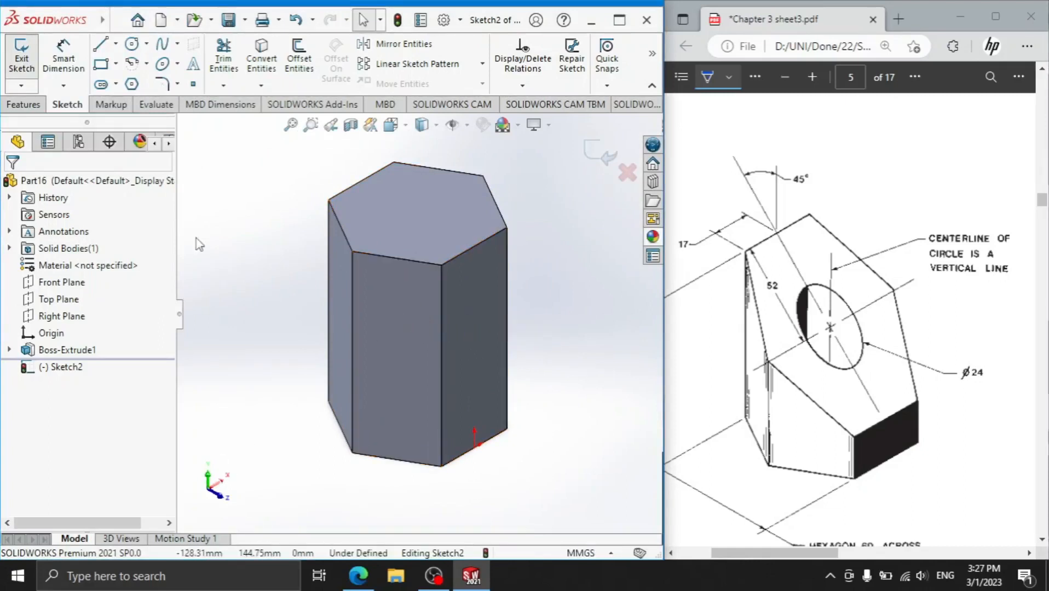
pyautogui.click(46, 322)
pyautogui.click(58, 296)
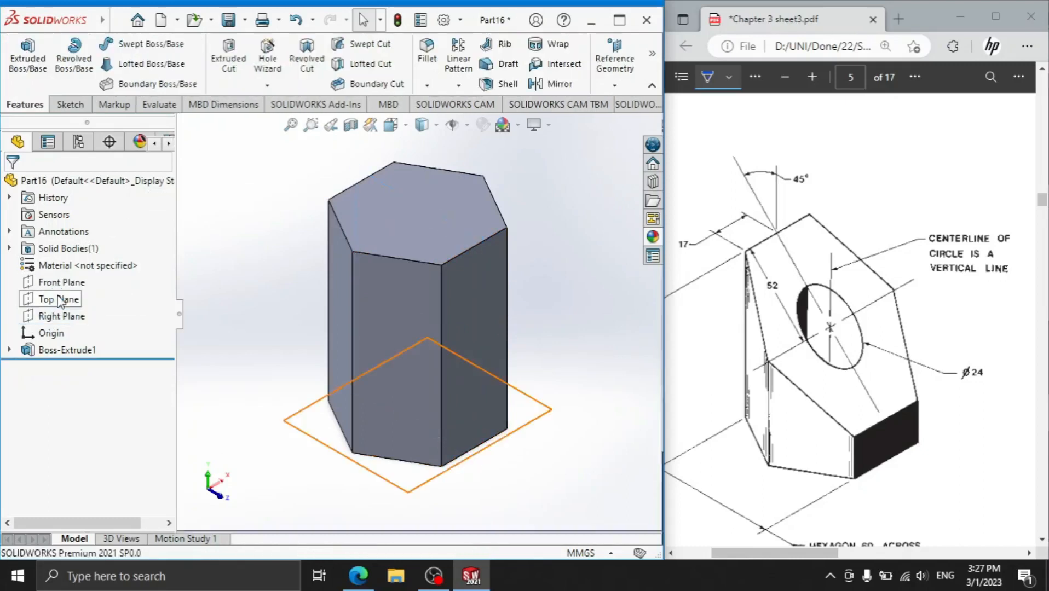
pyautogui.click(59, 302)
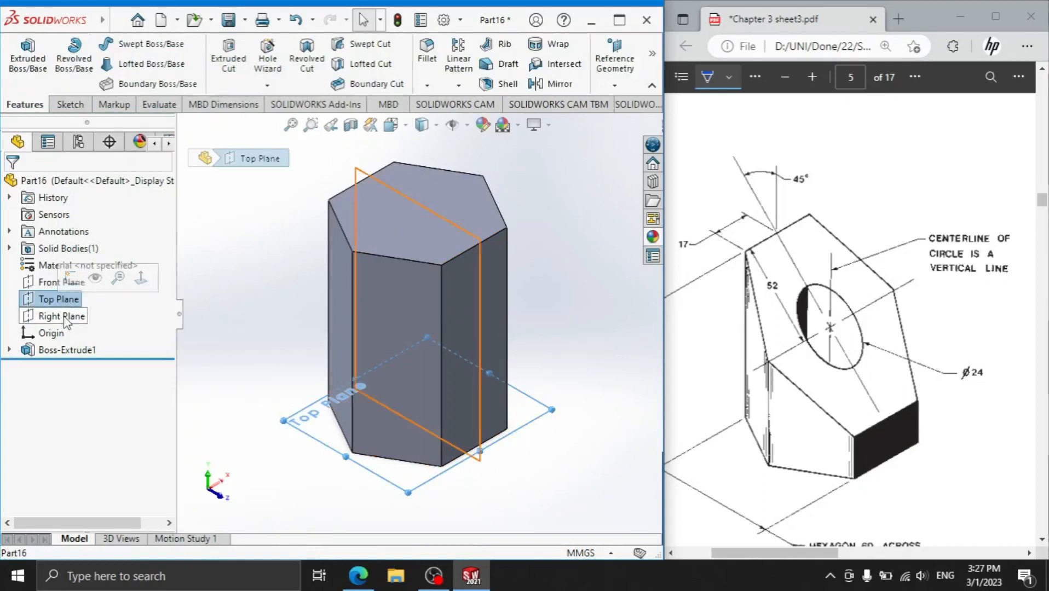
pyautogui.click(61, 317)
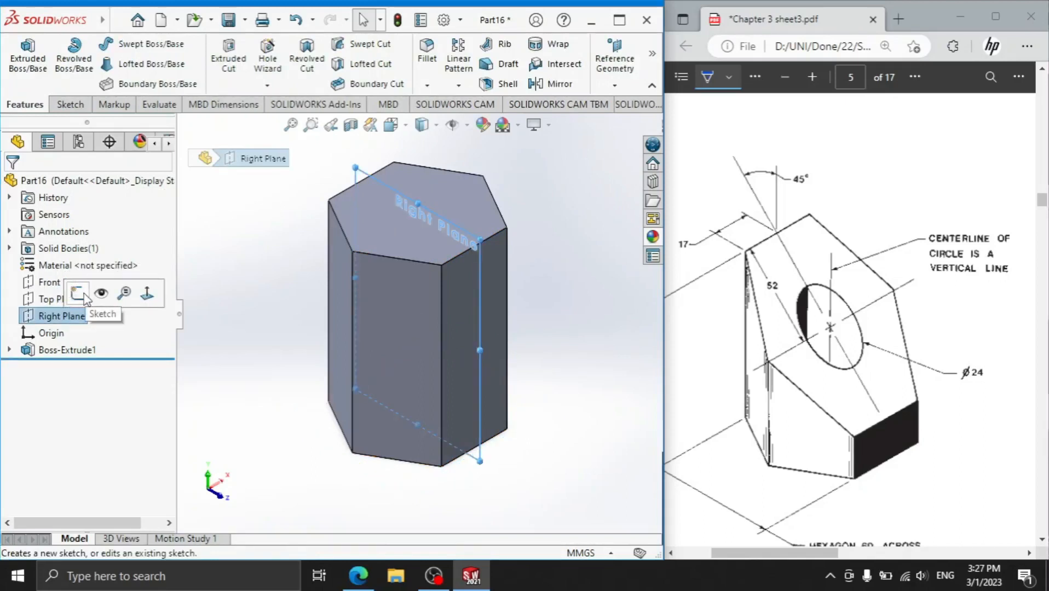
pyautogui.click(82, 296)
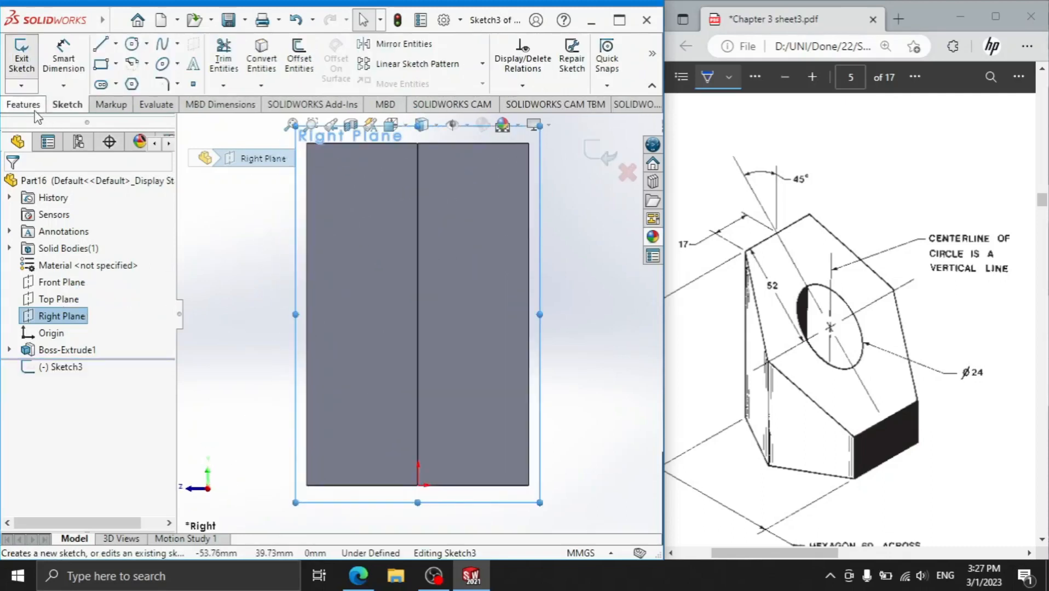
pyautogui.click(22, 54)
pyautogui.scroll(3, 261, 226)
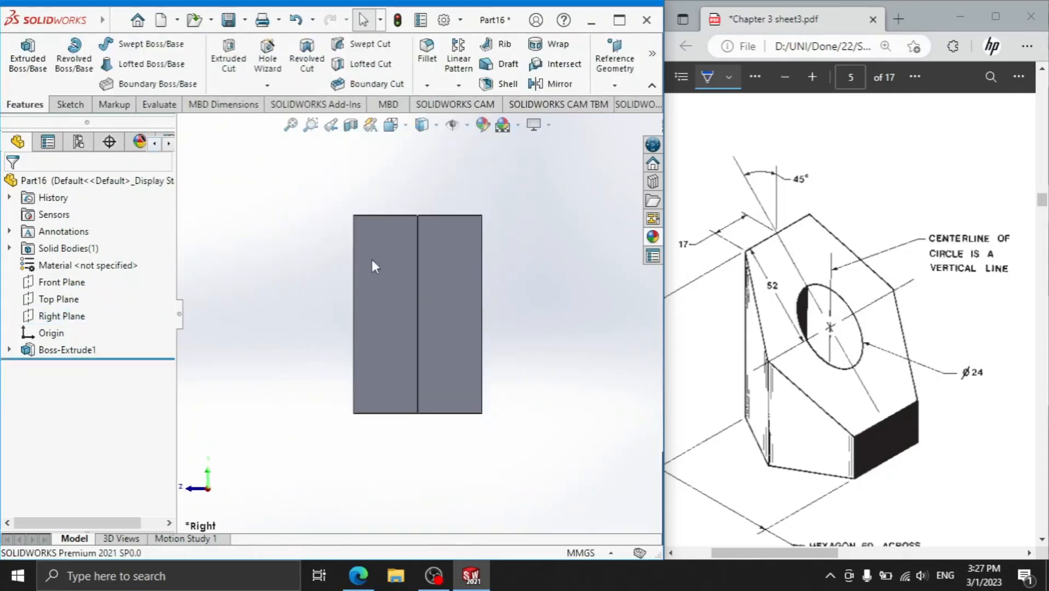
pyautogui.hotkey('ctrl', 'shift', 'z')
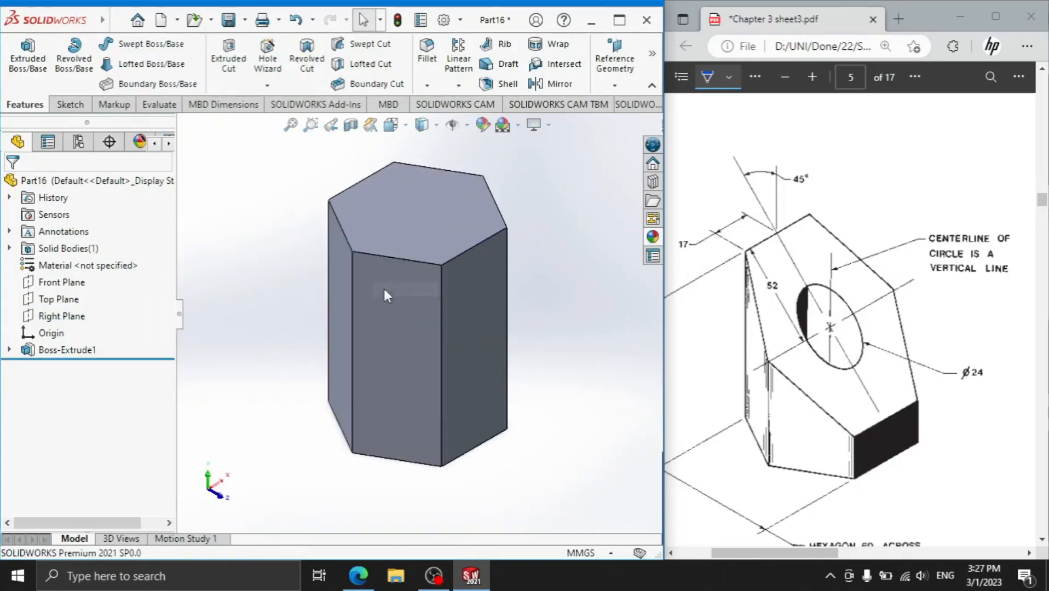
pyautogui.hotkey('ctrl', 'shift', 'z')
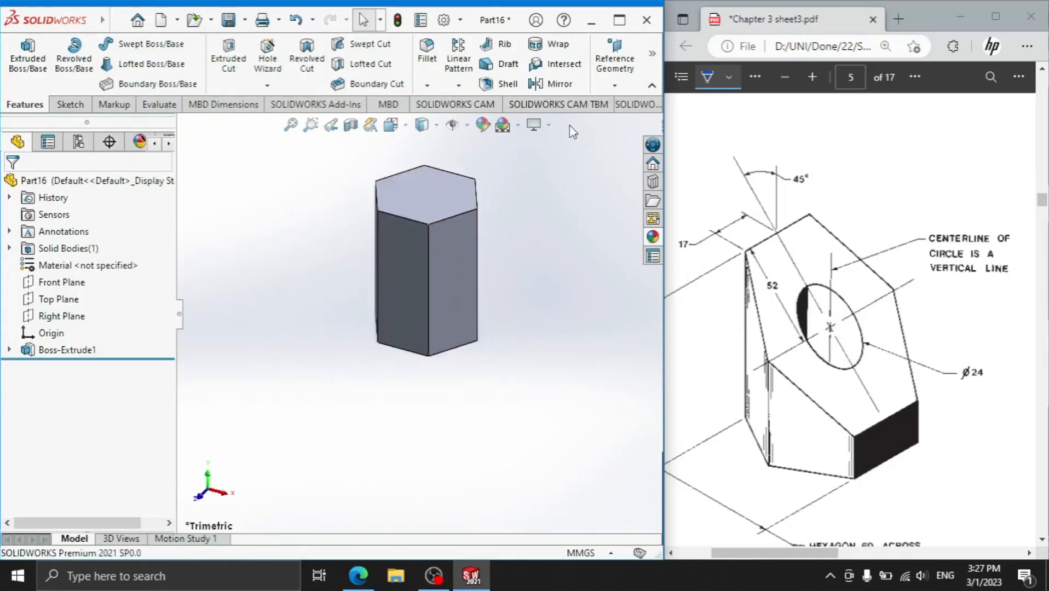
pyautogui.click(615, 85)
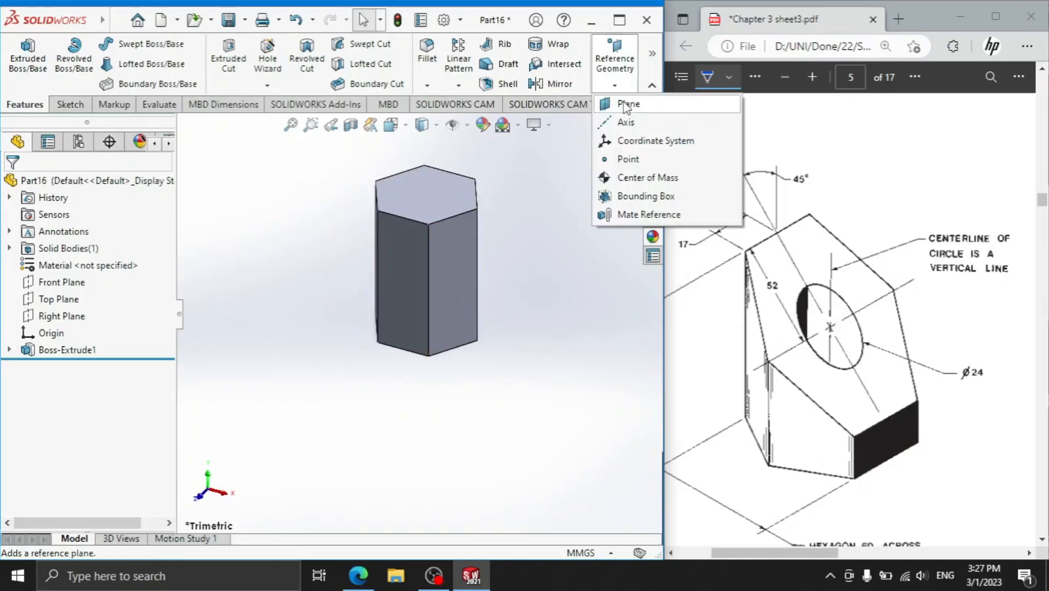
pyautogui.click(625, 106)
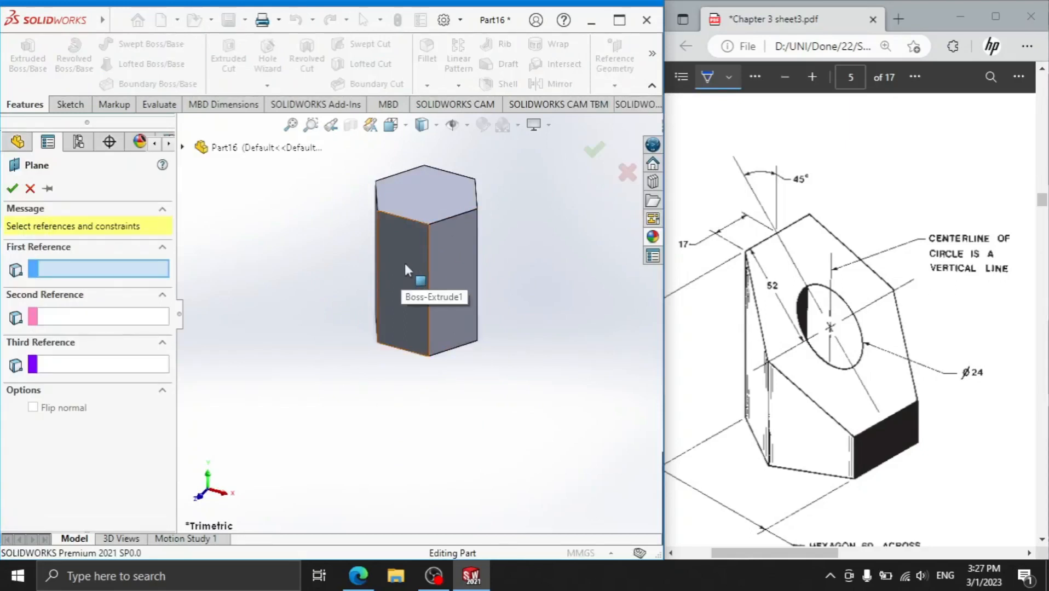
pyautogui.click(182, 147)
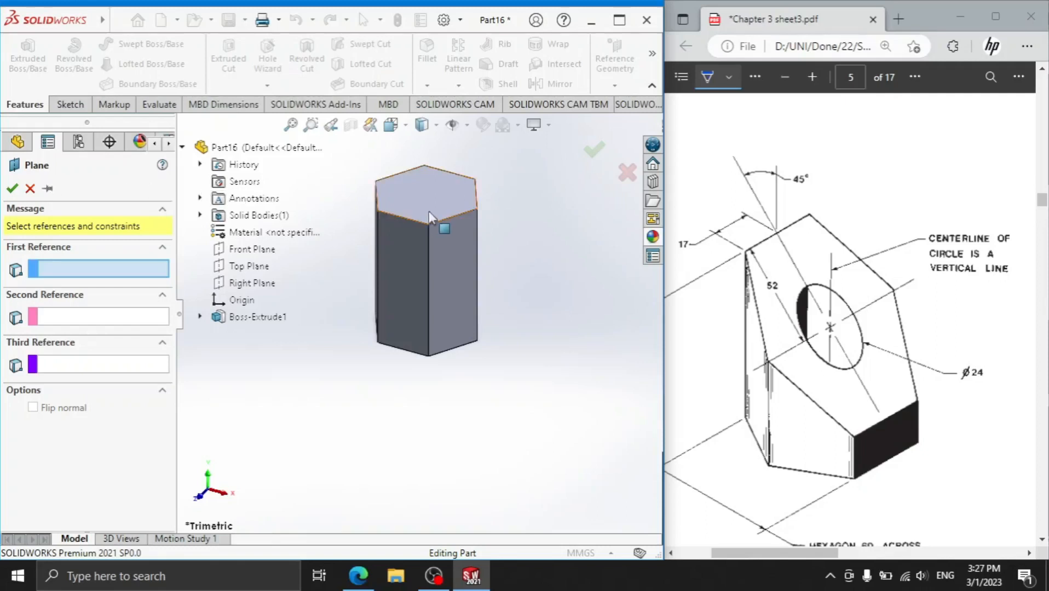
pyautogui.click(413, 218)
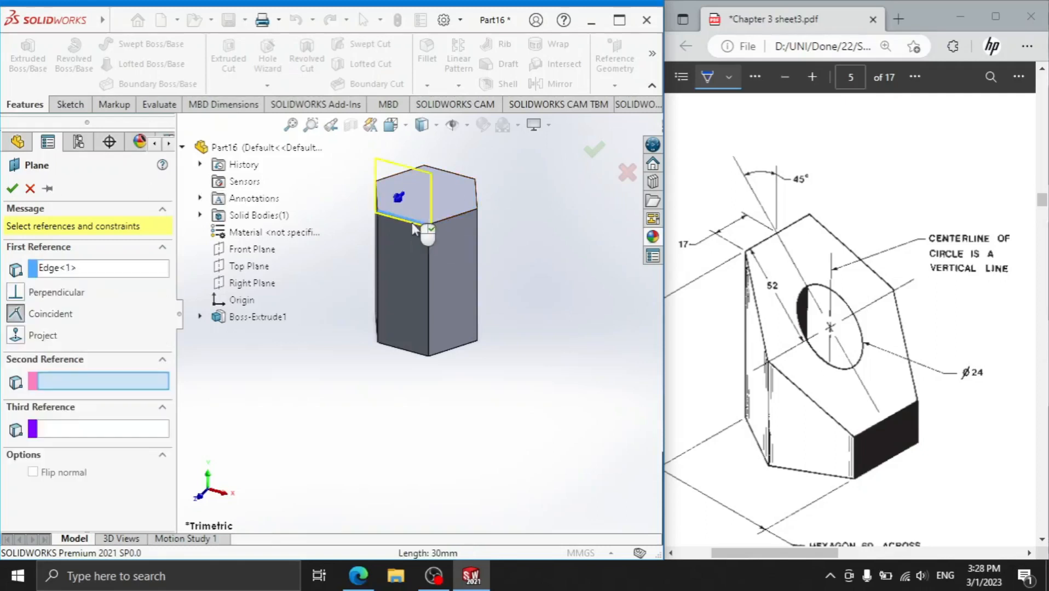
pyautogui.click(441, 209)
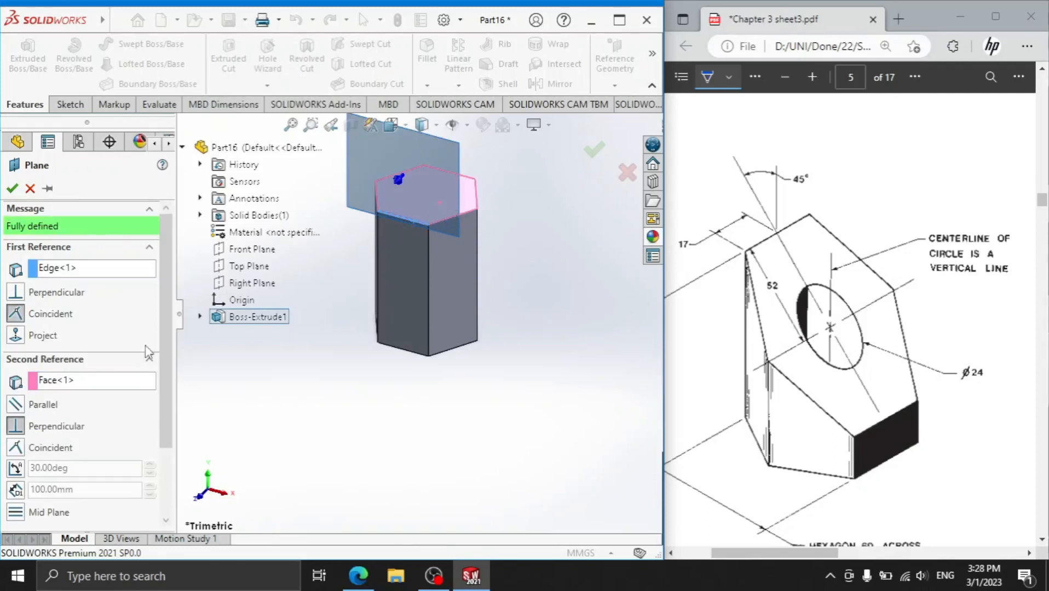
pyautogui.click(30, 188)
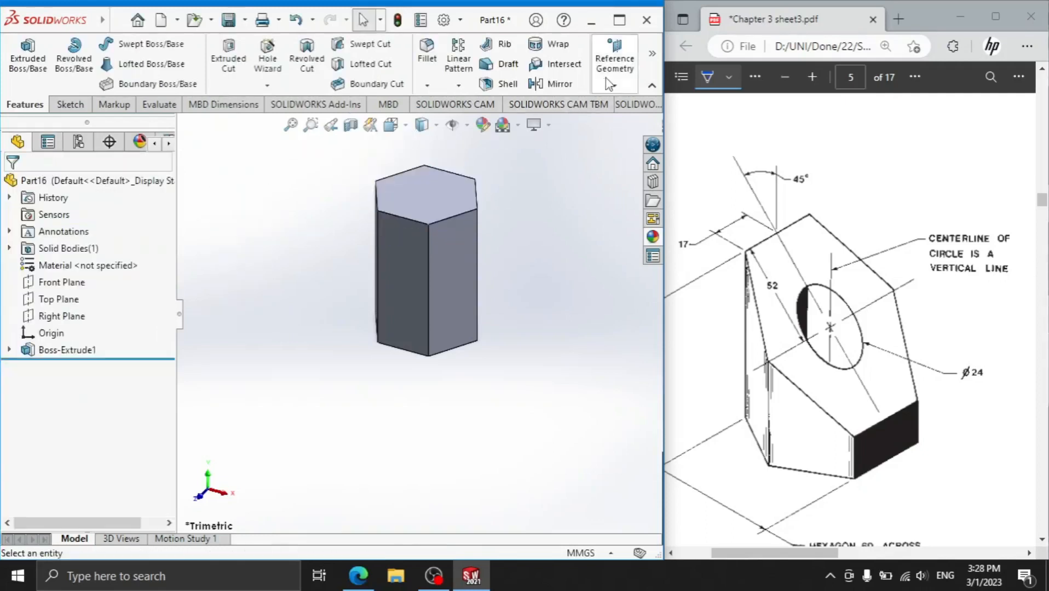
# Step: Create a reference plane through the front edge of the block's top face, at 45° to that face with the offset flipped into the block
pyautogui.click(614, 63)
pyautogui.click(625, 103)
pyautogui.click(456, 206)
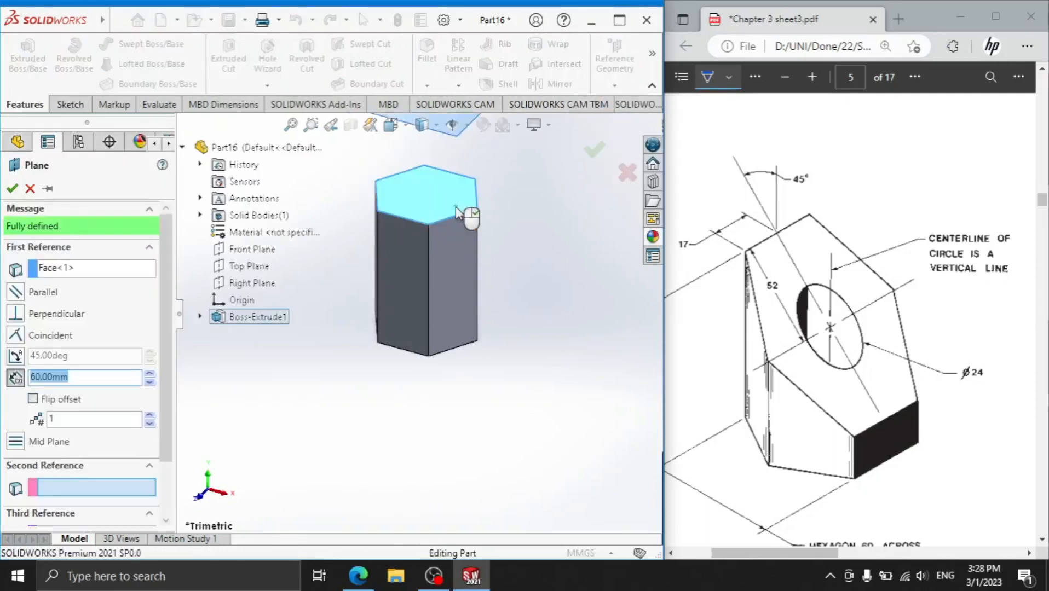
pyautogui.click(419, 224)
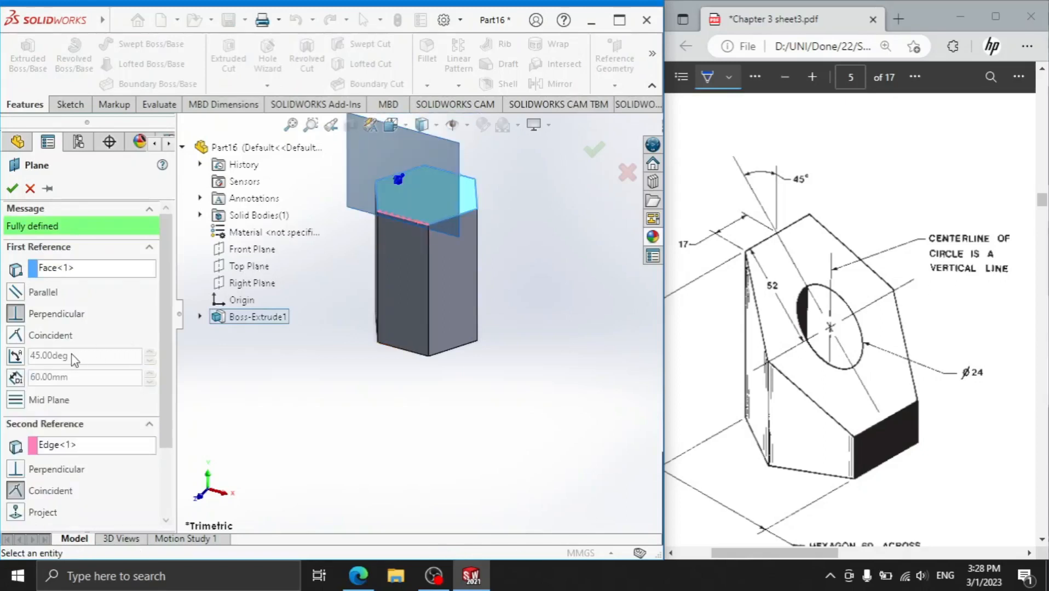
pyautogui.click(12, 357)
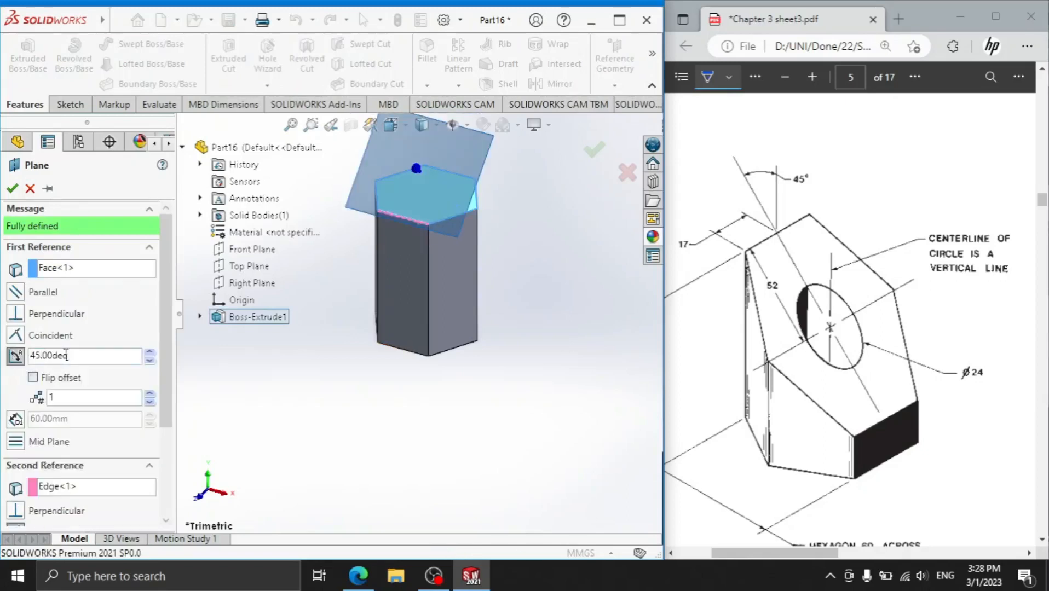
pyautogui.doubleClick(81, 356)
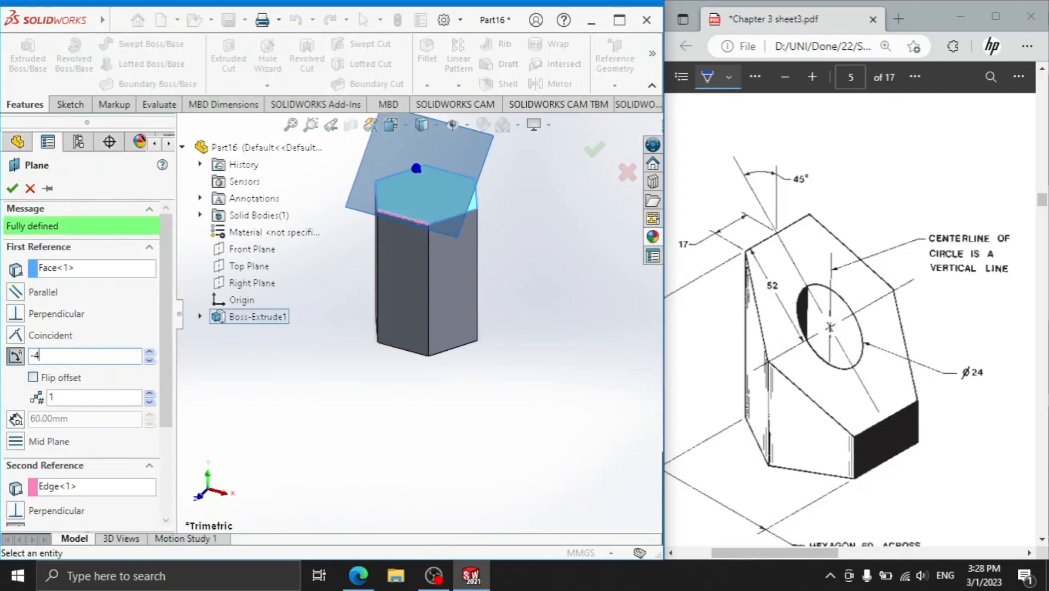
pyautogui.press('Return')
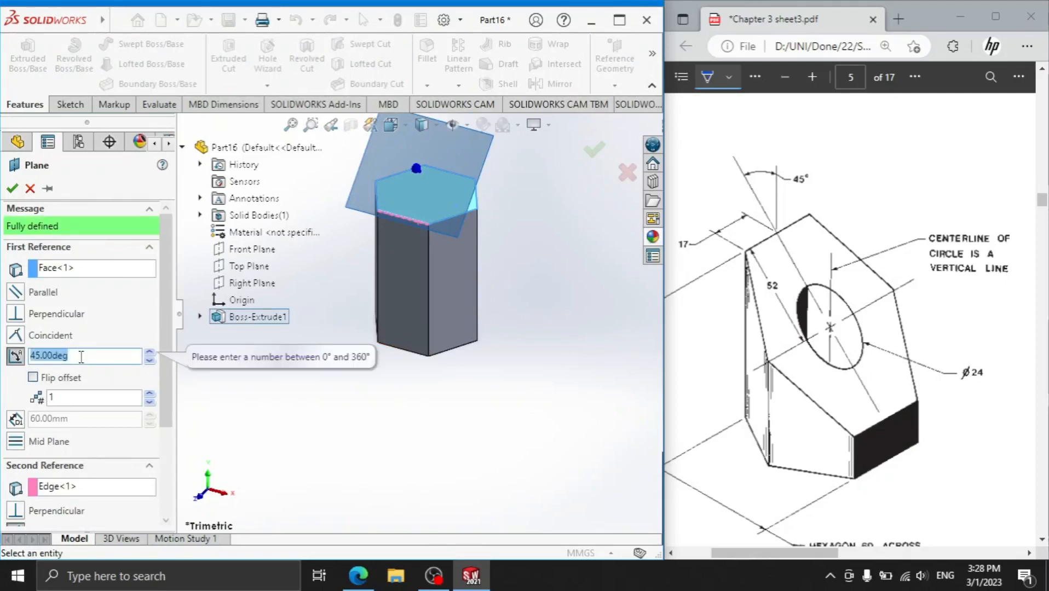
pyautogui.write('45')
pyautogui.press('Return')
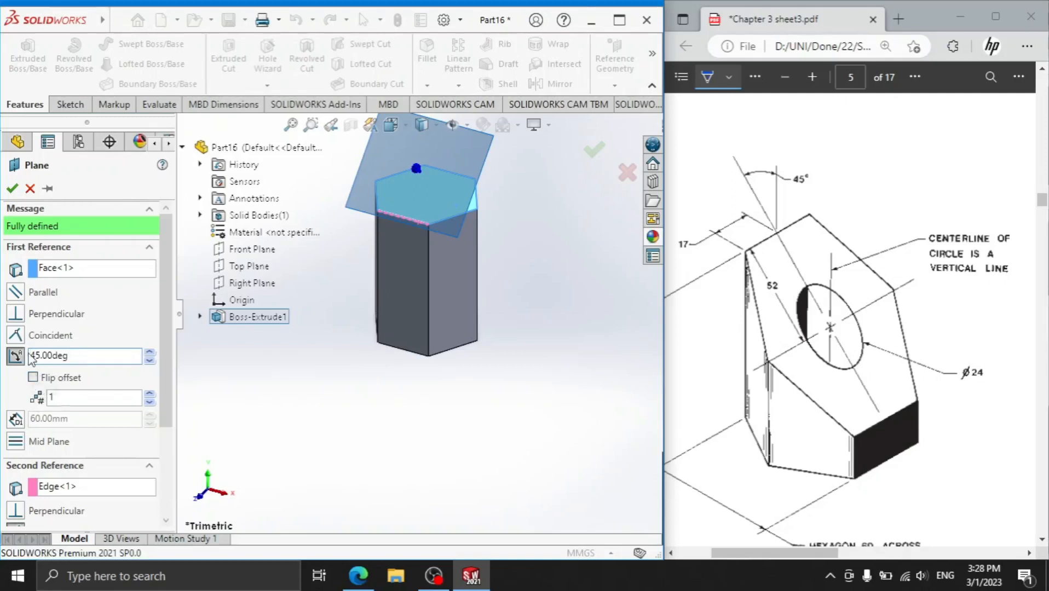
pyautogui.click(34, 378)
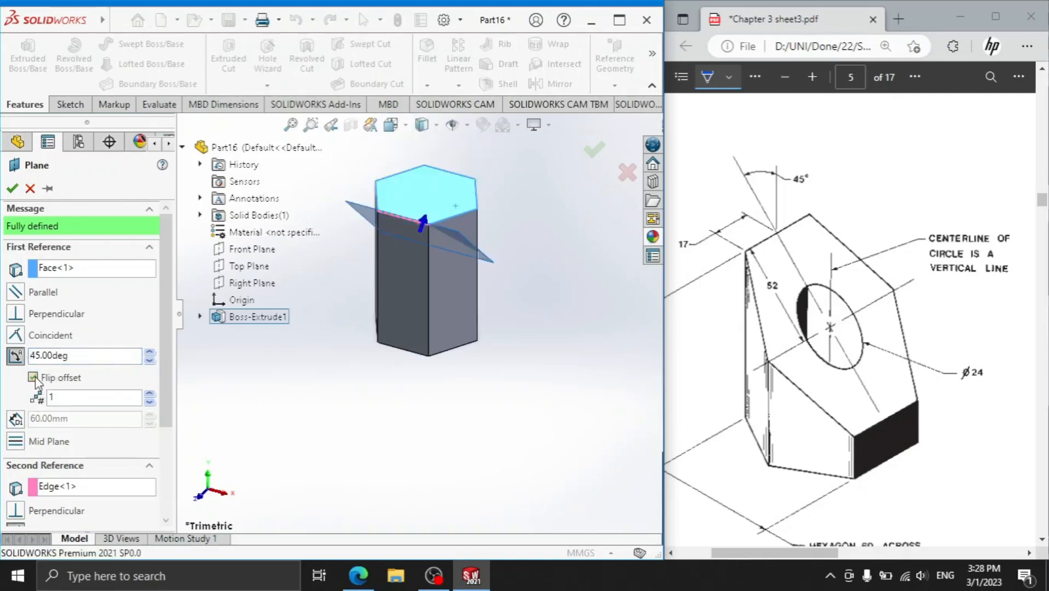
pyautogui.click(19, 190)
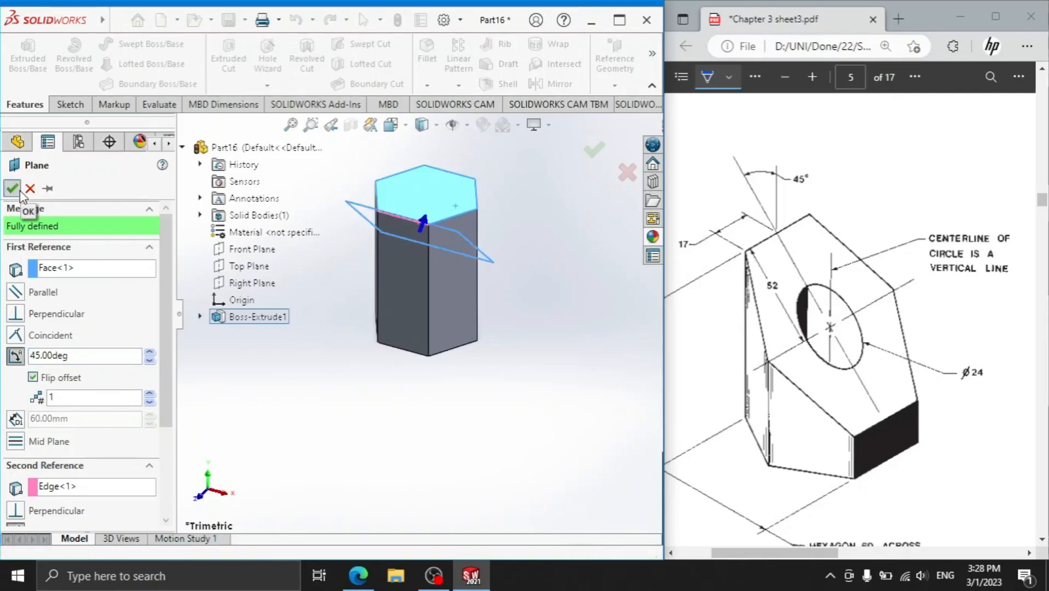
# Step: On the new 45° plane, sketch a corner rectangle wide enough to cover the block's entire sloped cross-section
pyautogui.click(52, 367)
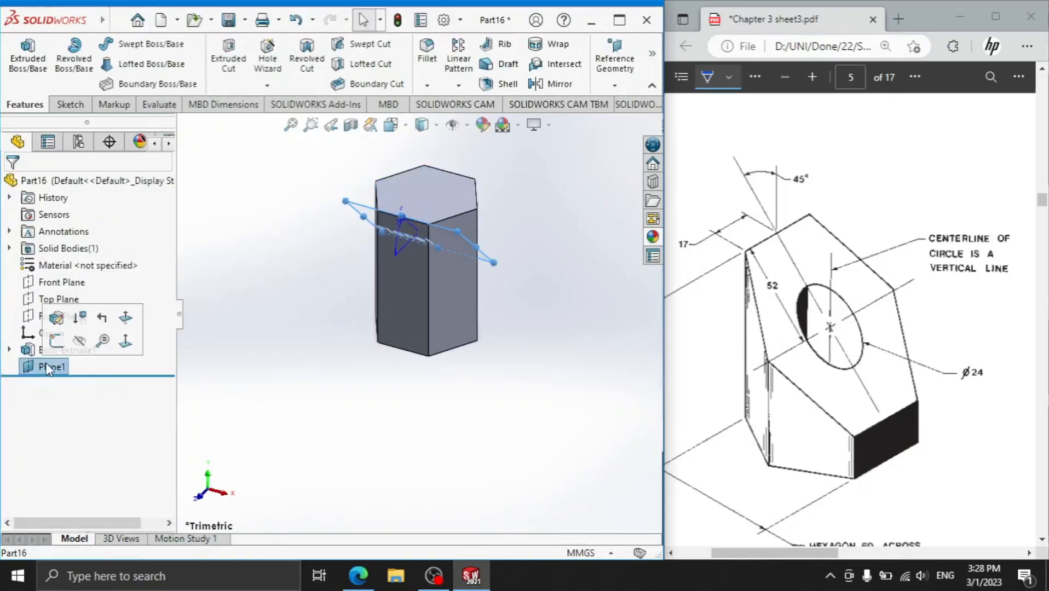
pyautogui.click(60, 341)
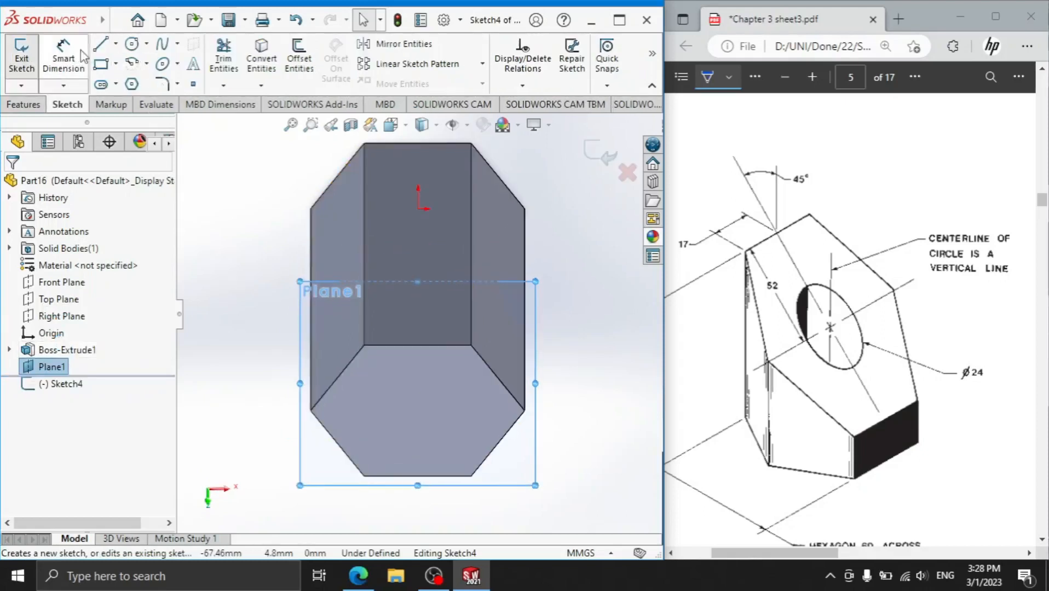
pyautogui.click(101, 63)
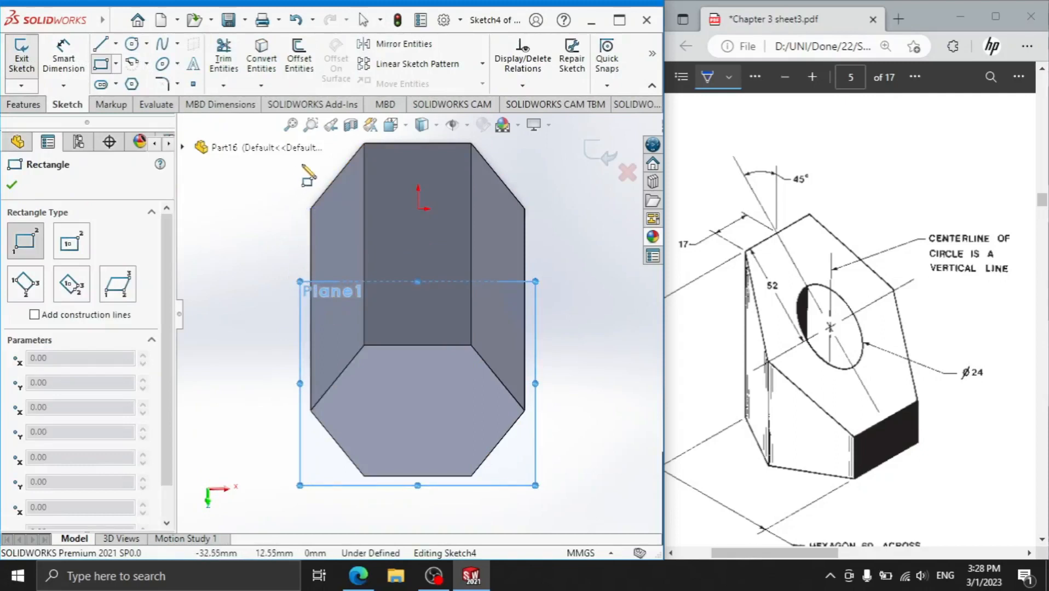
pyautogui.click(263, 158)
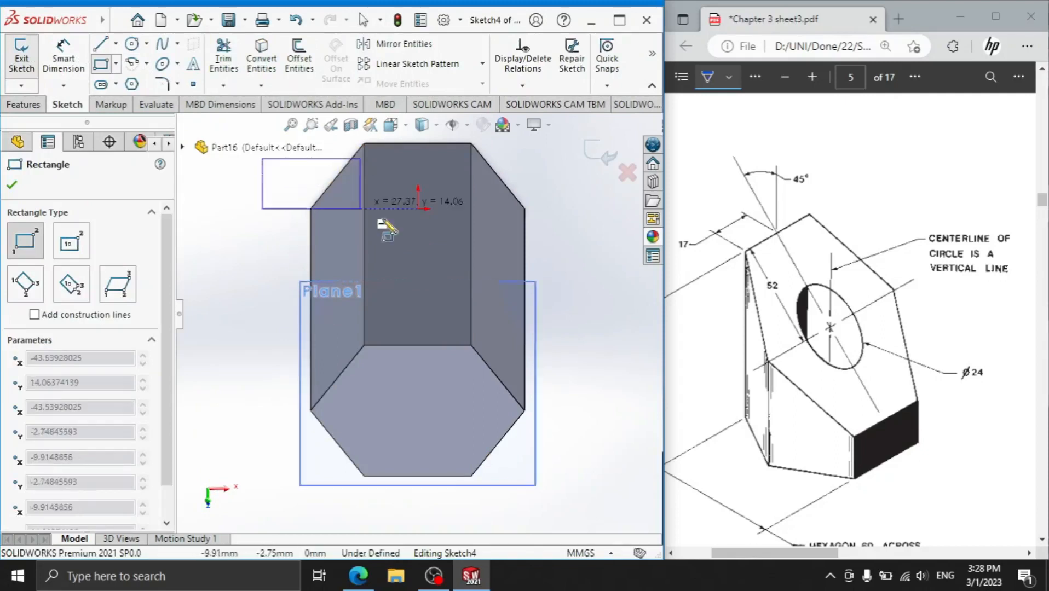
pyautogui.click(600, 499)
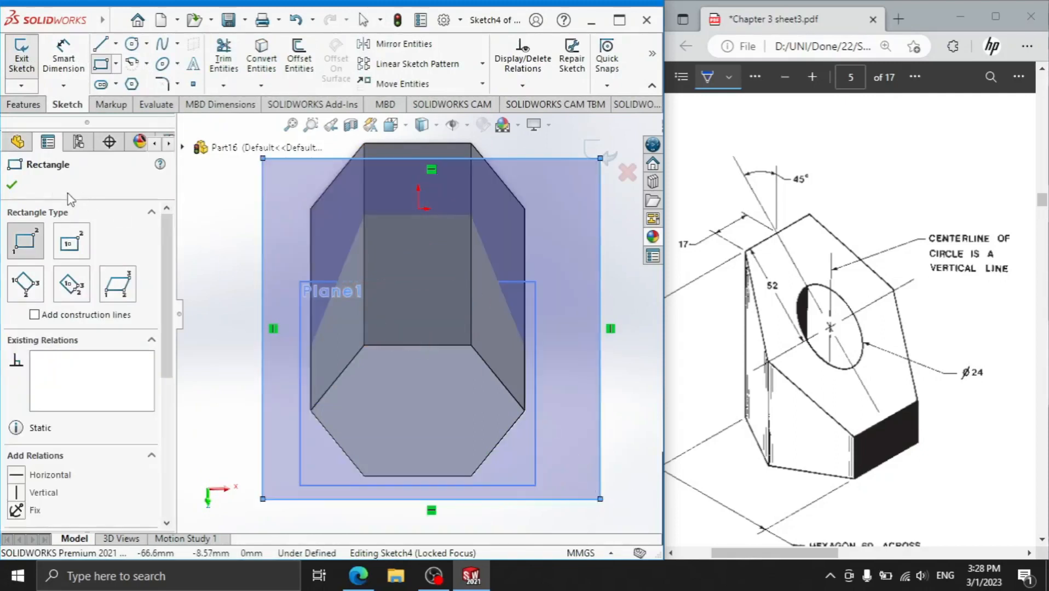
# Step: Cut-extrude the rectangle blind 80 mm with the direction reversed, removing the block material above the 45° plane
pyautogui.click(11, 186)
pyautogui.click(24, 104)
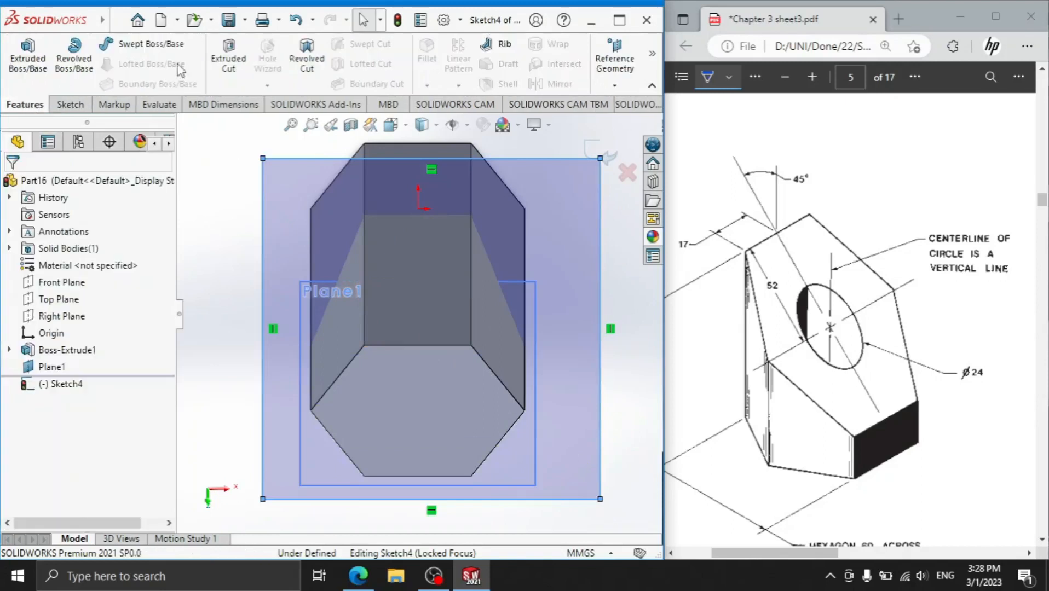
pyautogui.click(229, 62)
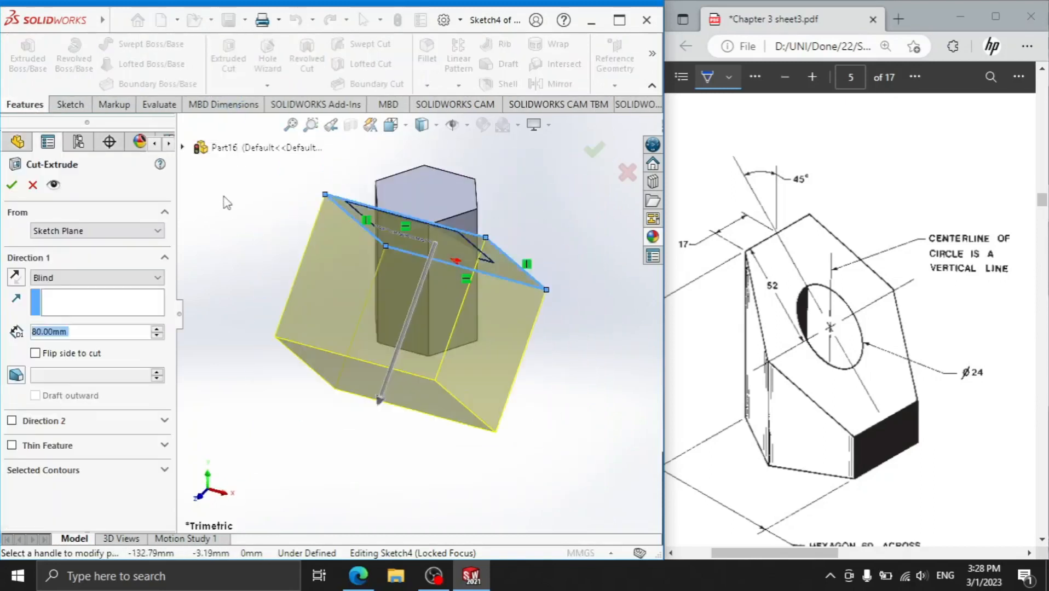
pyautogui.click(15, 277)
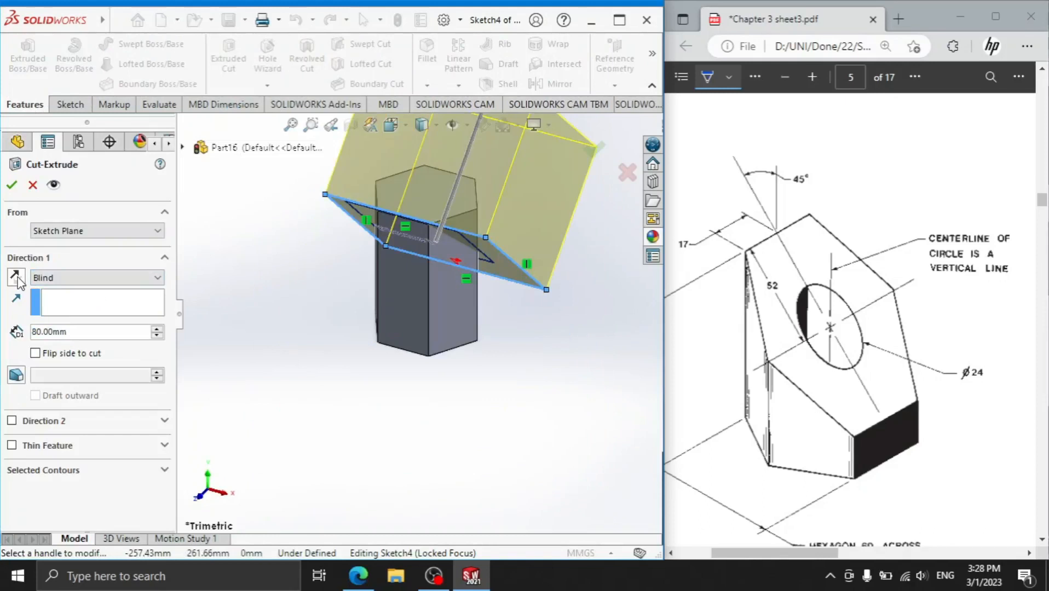
pyautogui.click(11, 186)
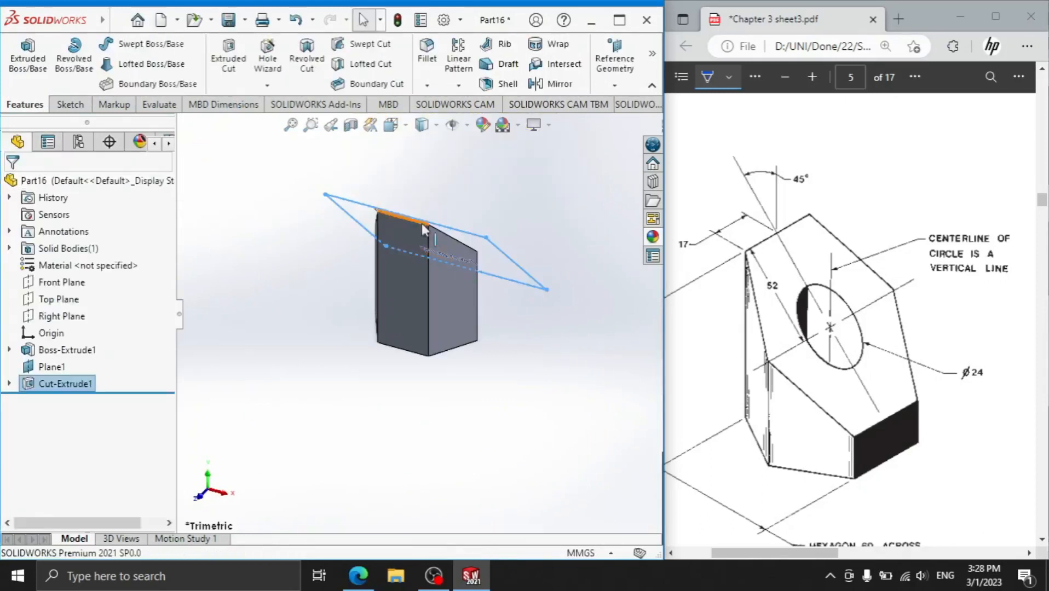
pyautogui.click(488, 200)
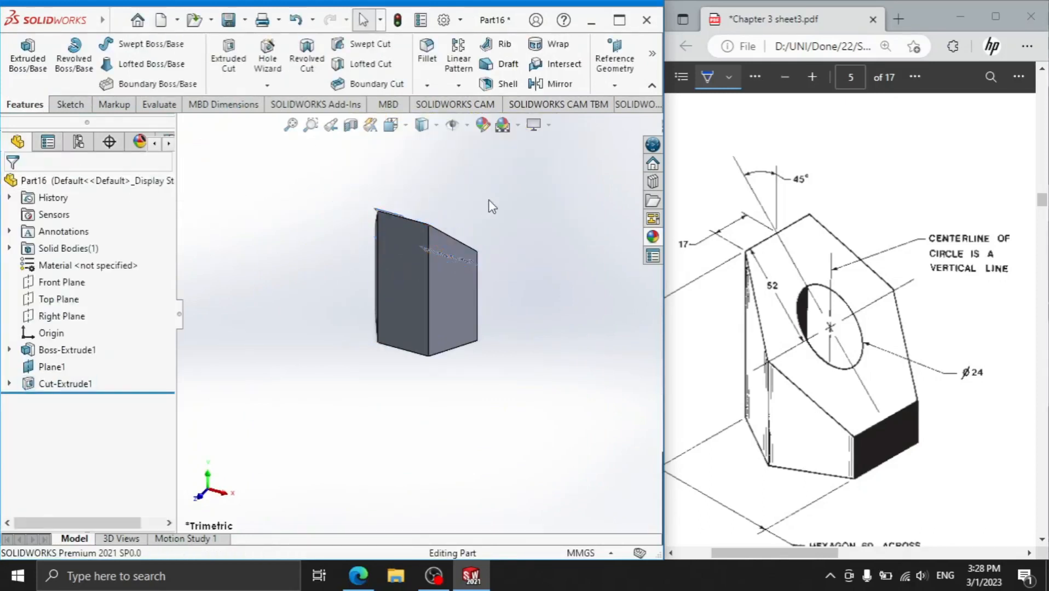
# Step: Open a new sketch on the block's 45° sloped face
pyautogui.press('space')
pyautogui.click(411, 302)
pyautogui.moveTo(513, 331); pyautogui.dragTo(429, 262, button='middle')
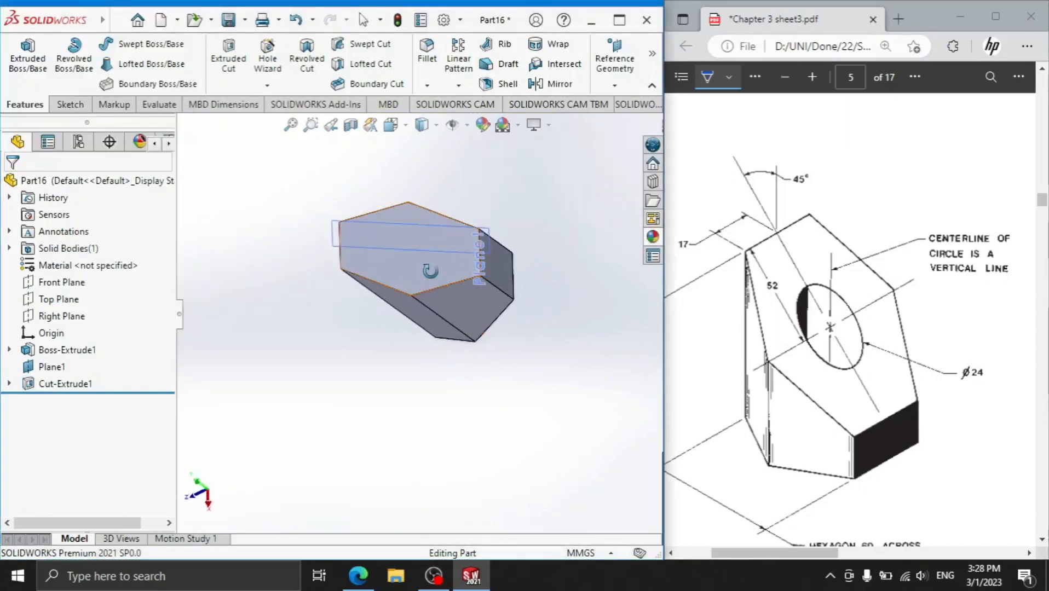
pyautogui.click(431, 263)
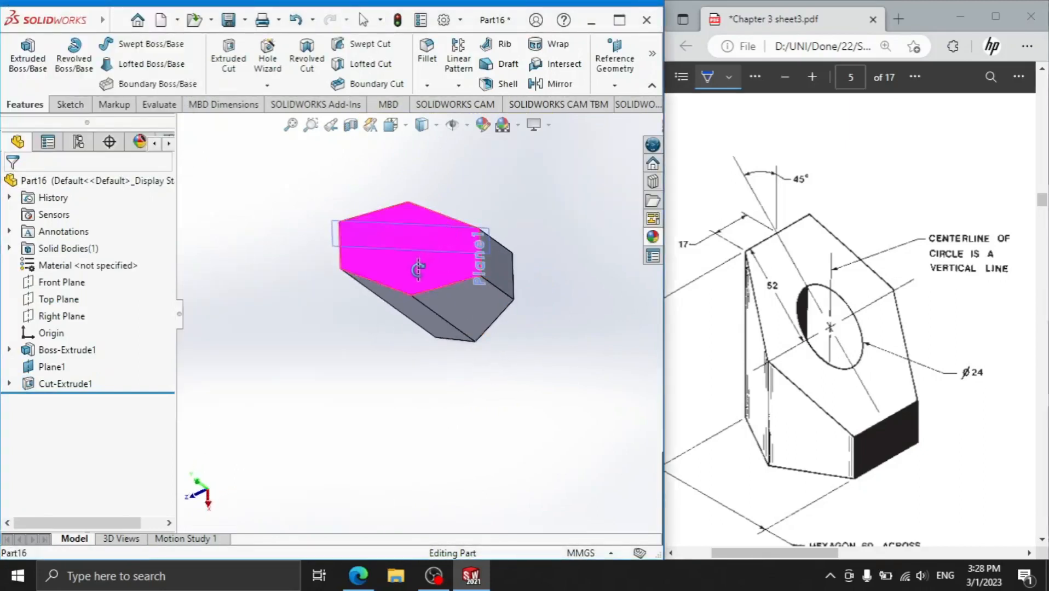
pyautogui.click(483, 224)
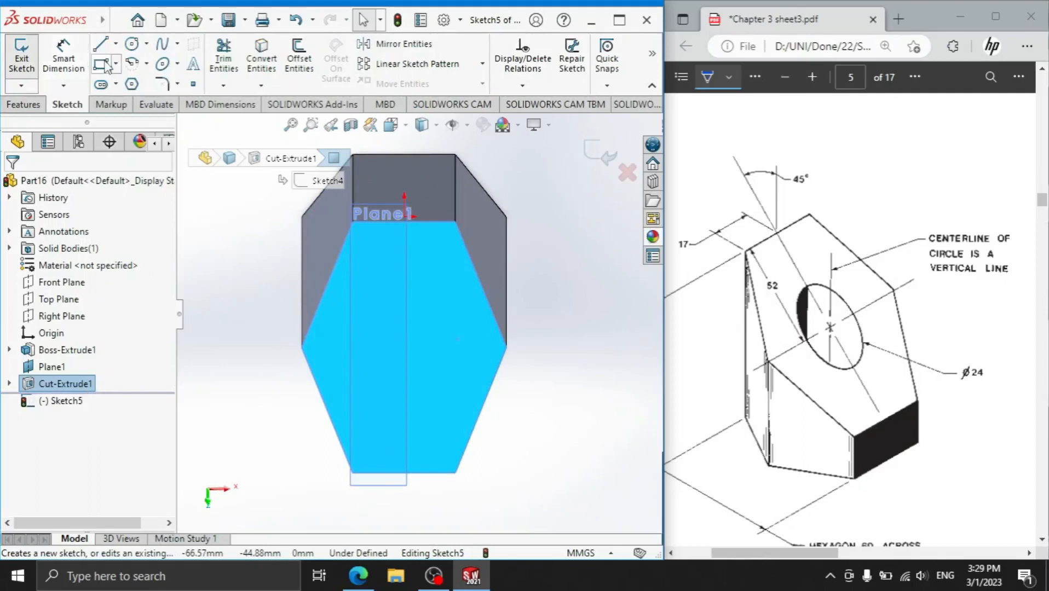
# Step: Draw two crossing centerlines on the sloped face: one horizontal between its side corners, one vertical from its upper edge's middle to its lower edge
pyautogui.click(116, 44)
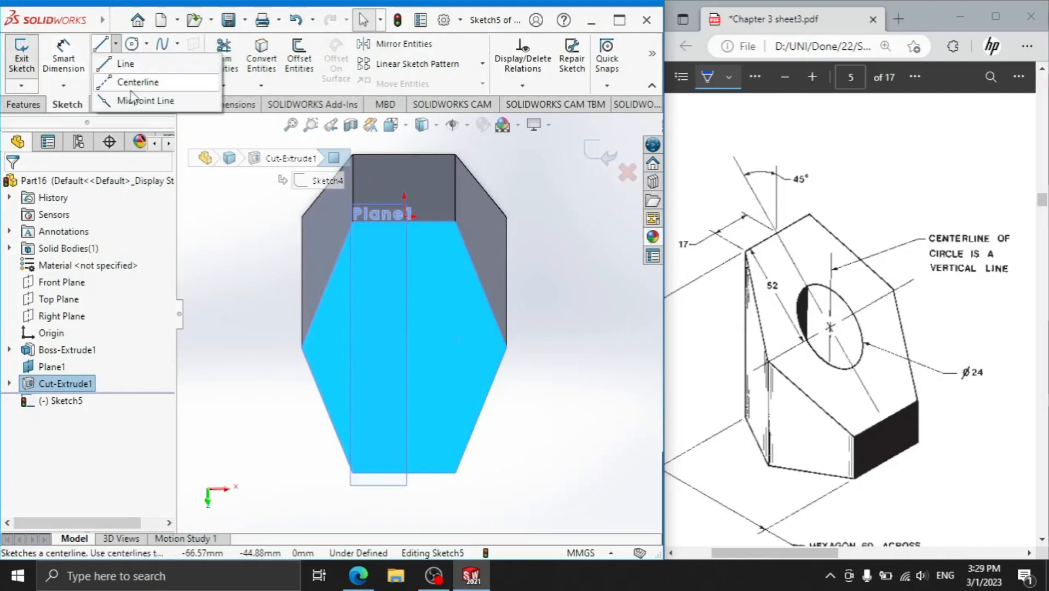
pyautogui.click(140, 80)
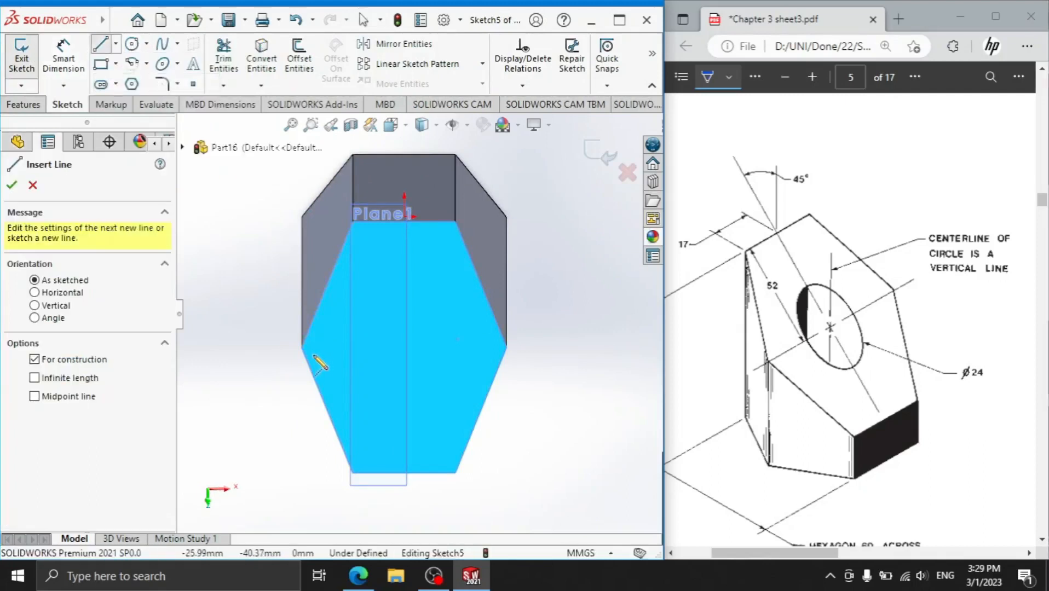
pyautogui.click(303, 347)
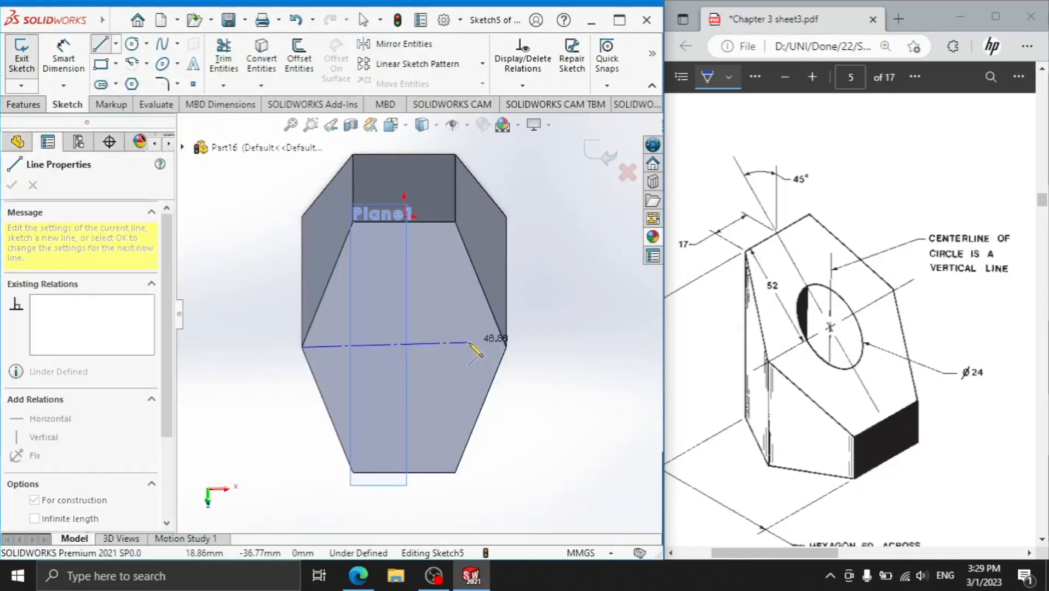
pyautogui.click(506, 347)
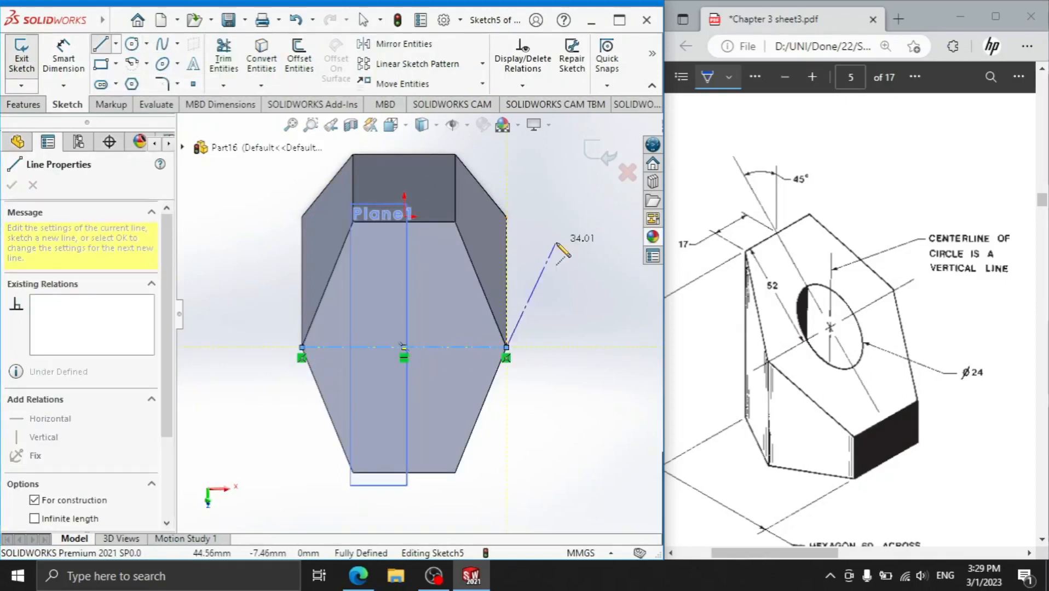
pyautogui.rightClick(553, 184)
pyautogui.click(586, 252)
pyautogui.click(115, 44)
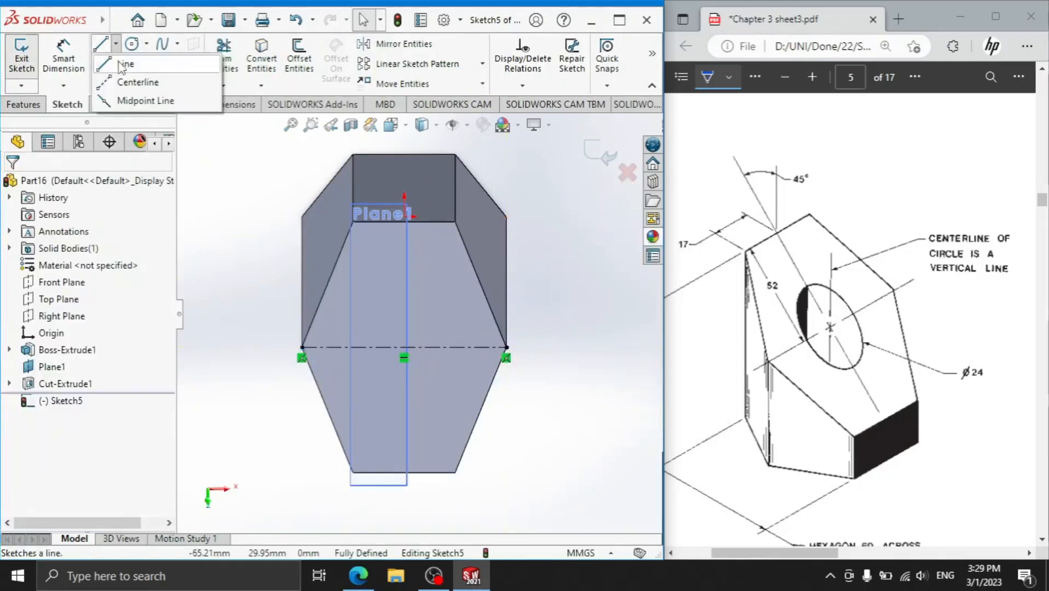
pyautogui.click(140, 82)
pyautogui.click(404, 221)
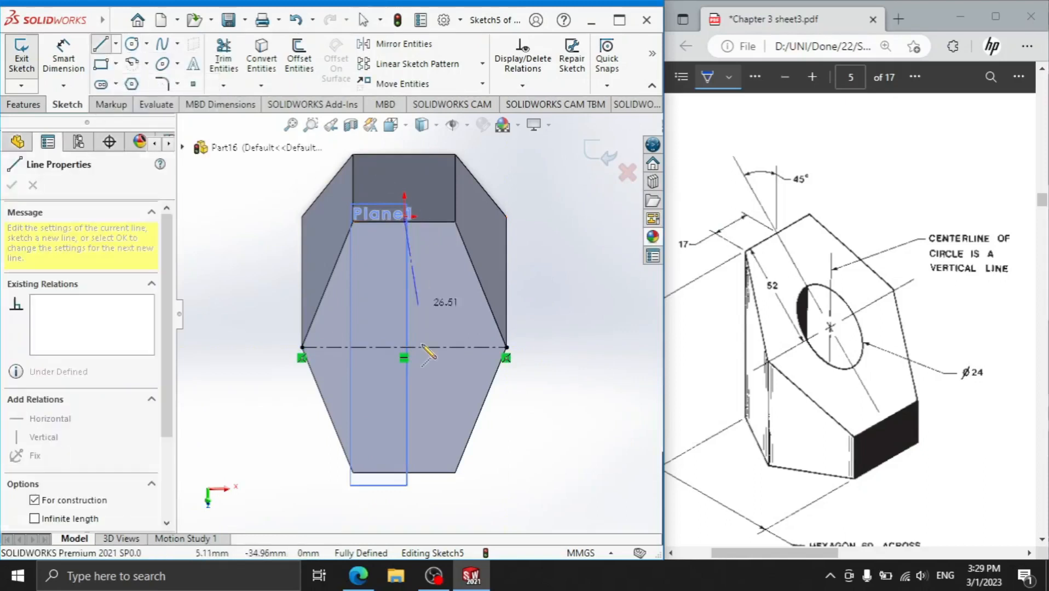
pyautogui.click(404, 473)
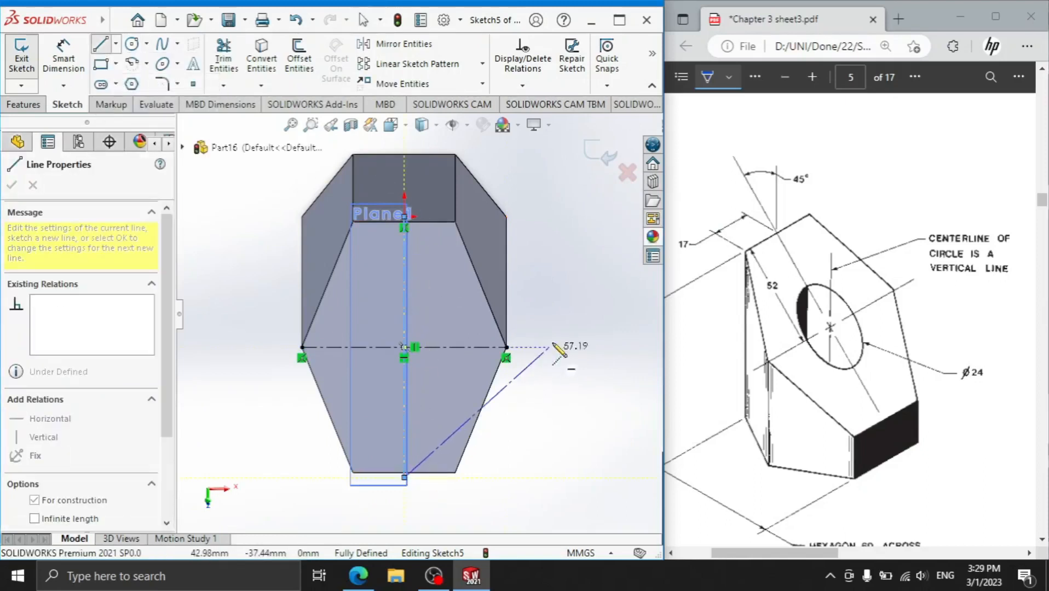
pyautogui.rightClick(560, 255)
pyautogui.click(588, 328)
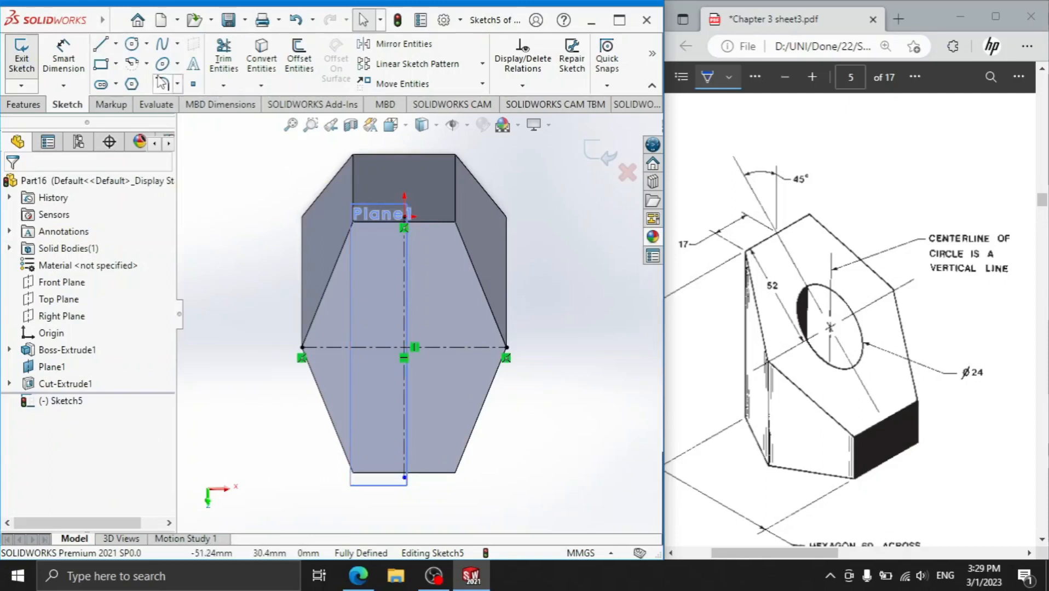
# Step: Sketch a circle centred on the centerlines' intersection and dimension its diameter to 24 mm
pyautogui.click(131, 43)
pyautogui.click(404, 347)
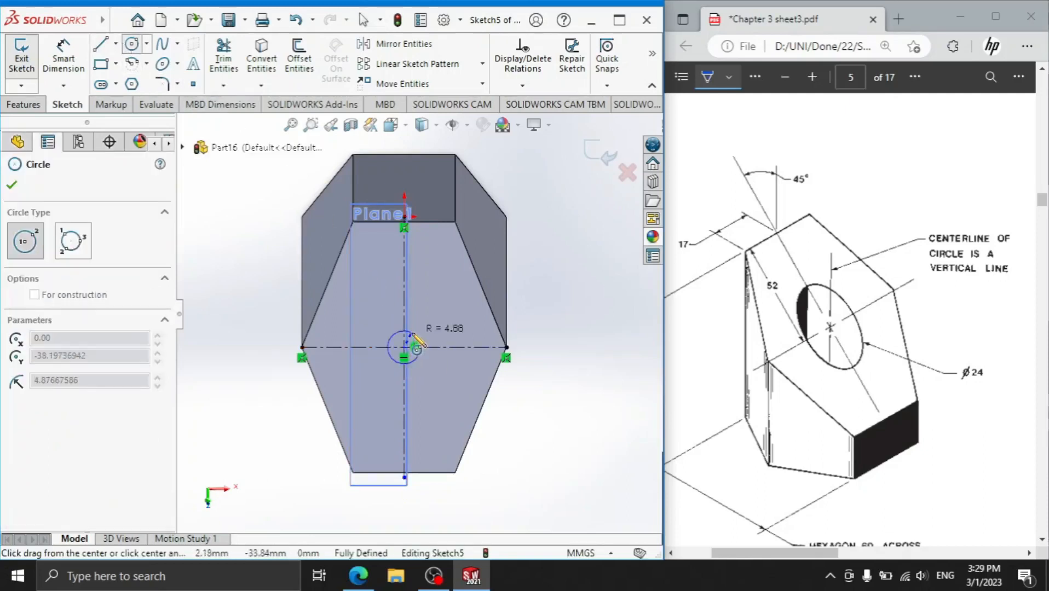
pyautogui.click(434, 308)
pyautogui.click(77, 66)
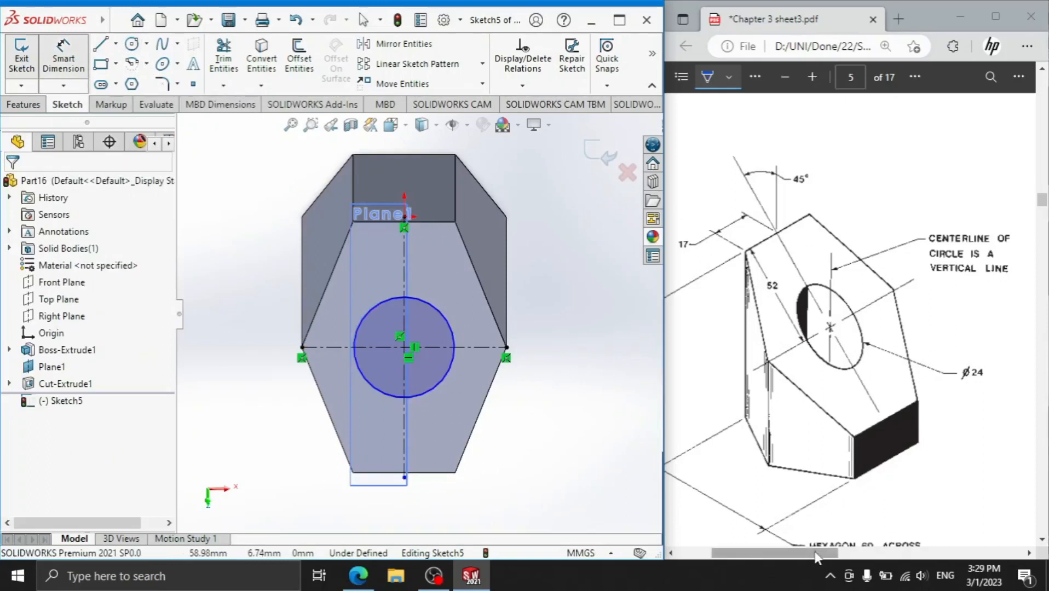
pyautogui.moveTo(815, 552); pyautogui.dragTo(824, 553)
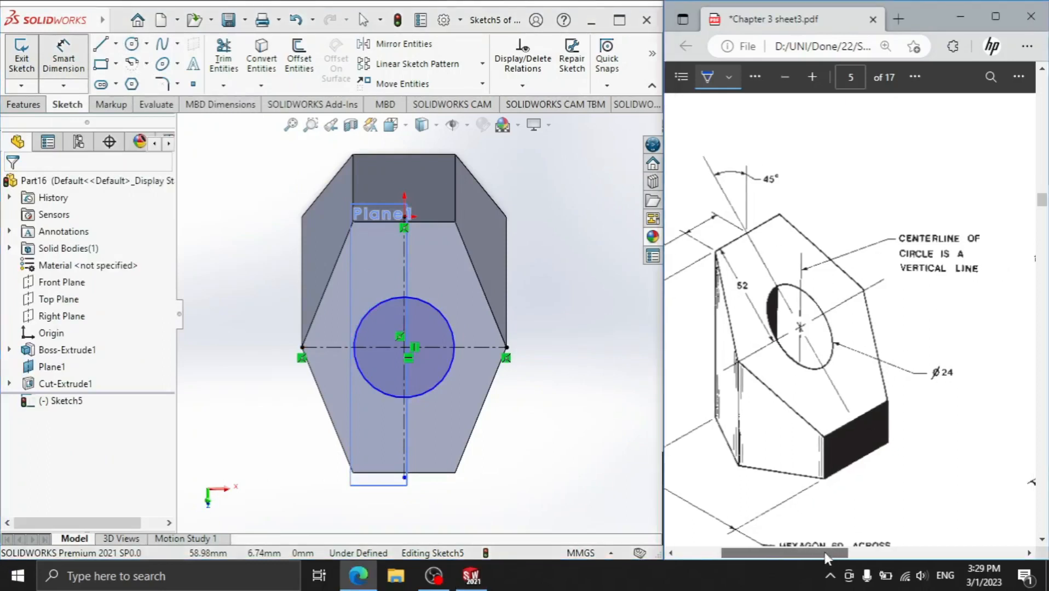
pyautogui.click(456, 358)
pyautogui.click(578, 349)
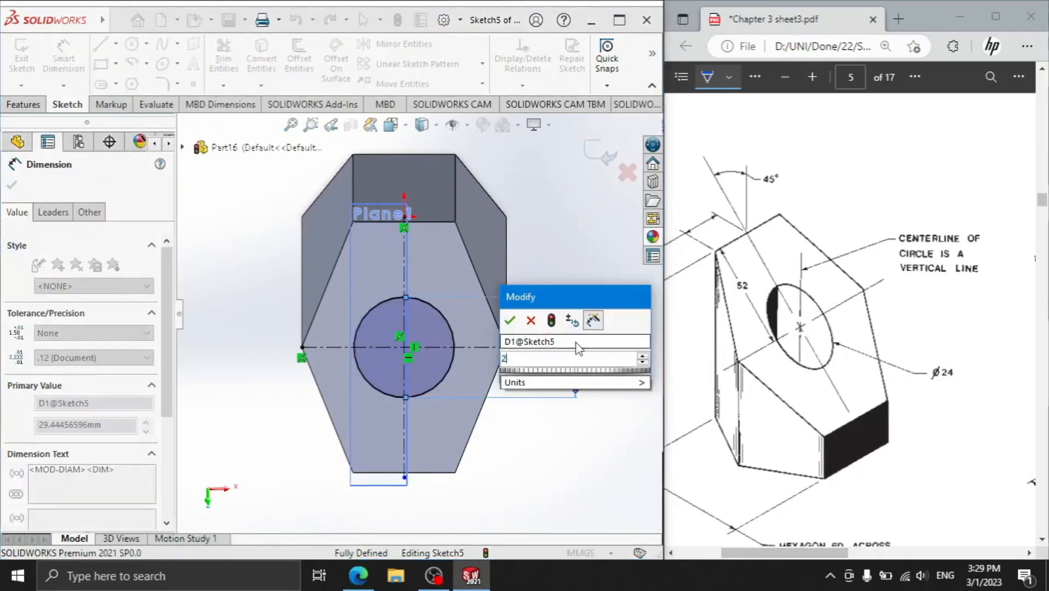
pyautogui.write('24')
pyautogui.press('Return')
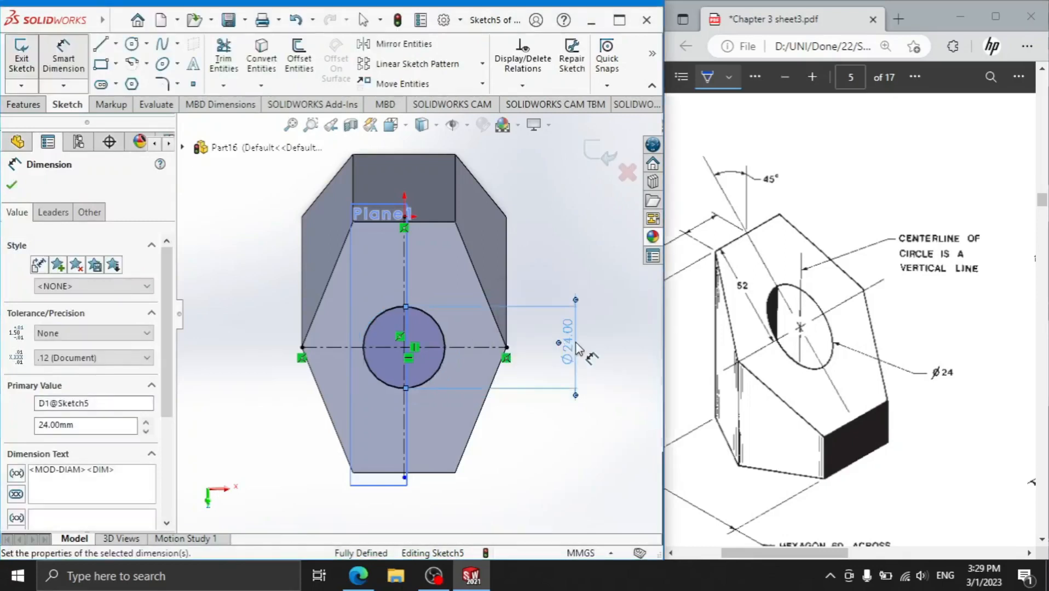
pyautogui.click(11, 186)
# Step: Cut-extrude the 24 mm circle blind 80 mm into the block, perpendicular to the sloped face
pyautogui.click(24, 104)
pyautogui.click(28, 82)
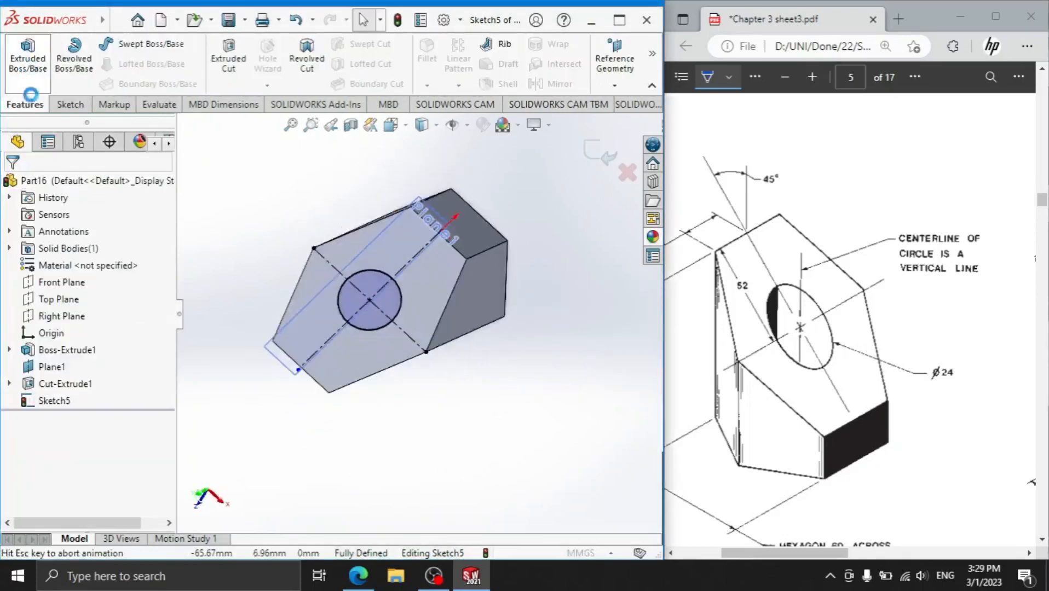
pyautogui.click(34, 184)
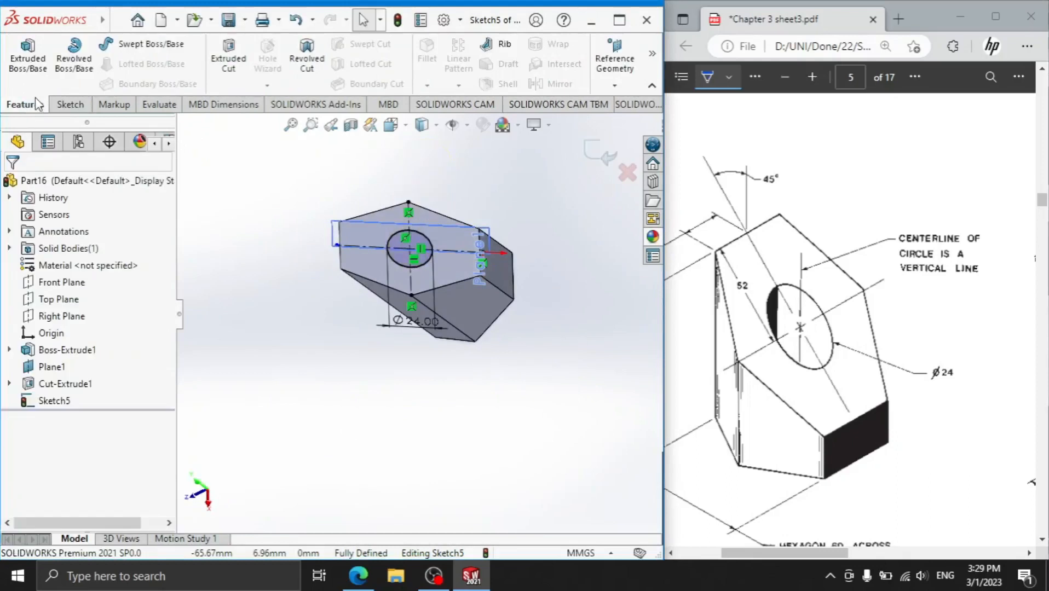
pyautogui.click(228, 61)
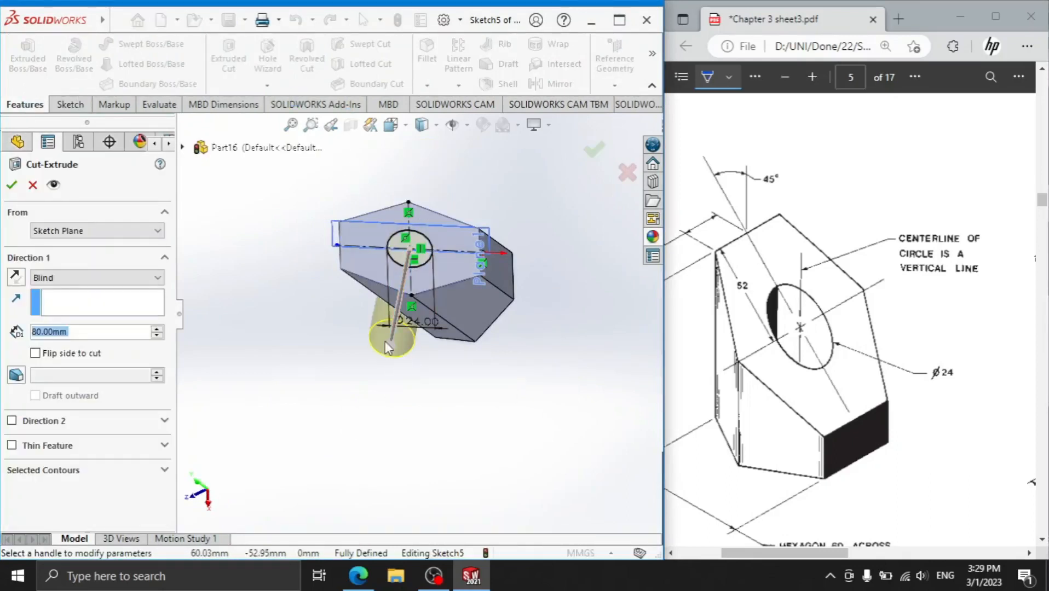
pyautogui.click(10, 182)
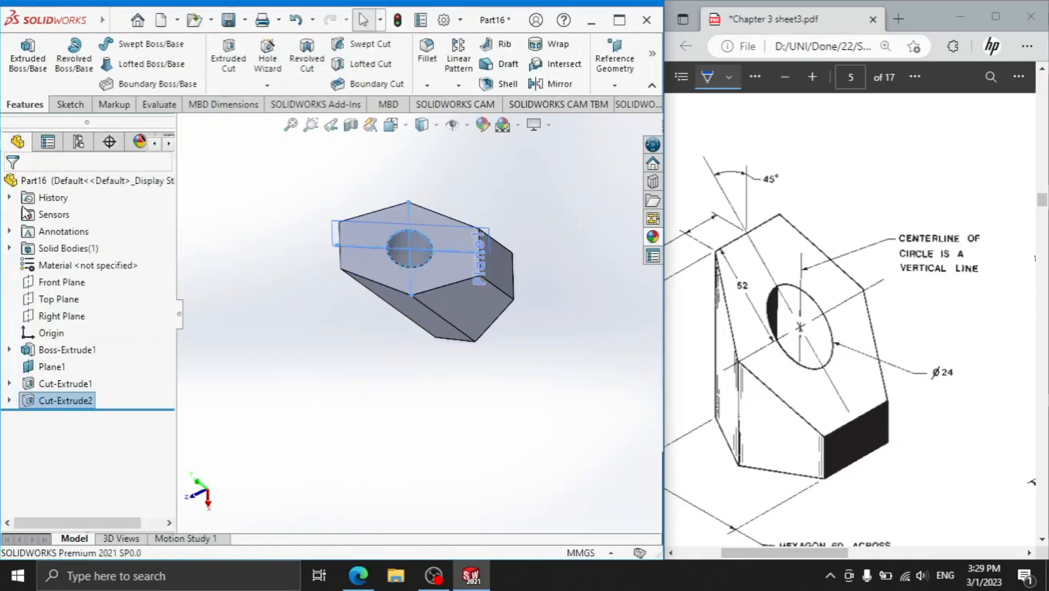
# Step: Inspect the drilled block from the front, the right side and an isometric direction matching Figure P3-21
pyautogui.press('space')
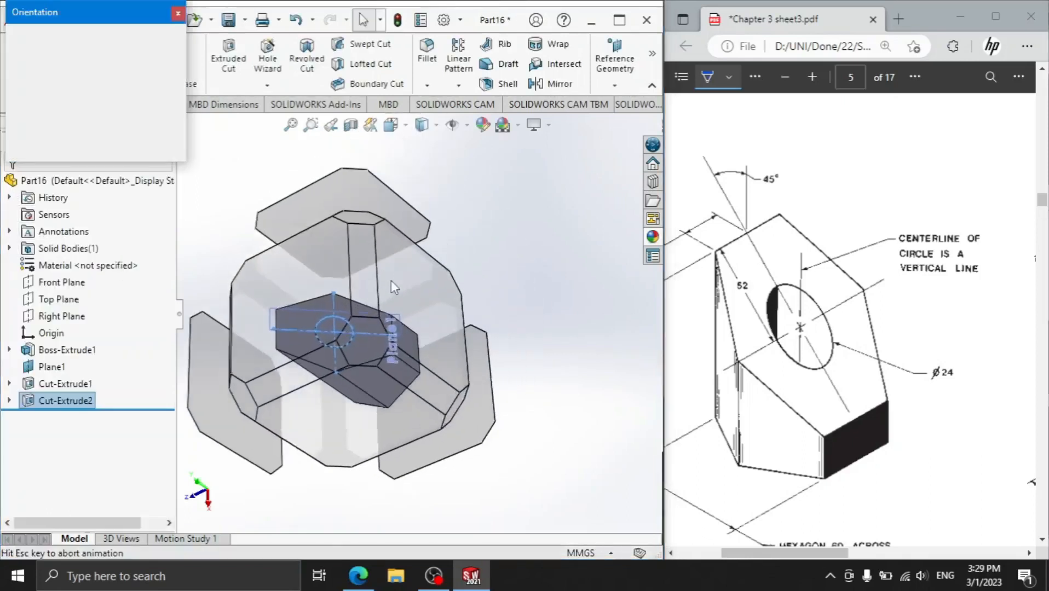
pyautogui.click(516, 301)
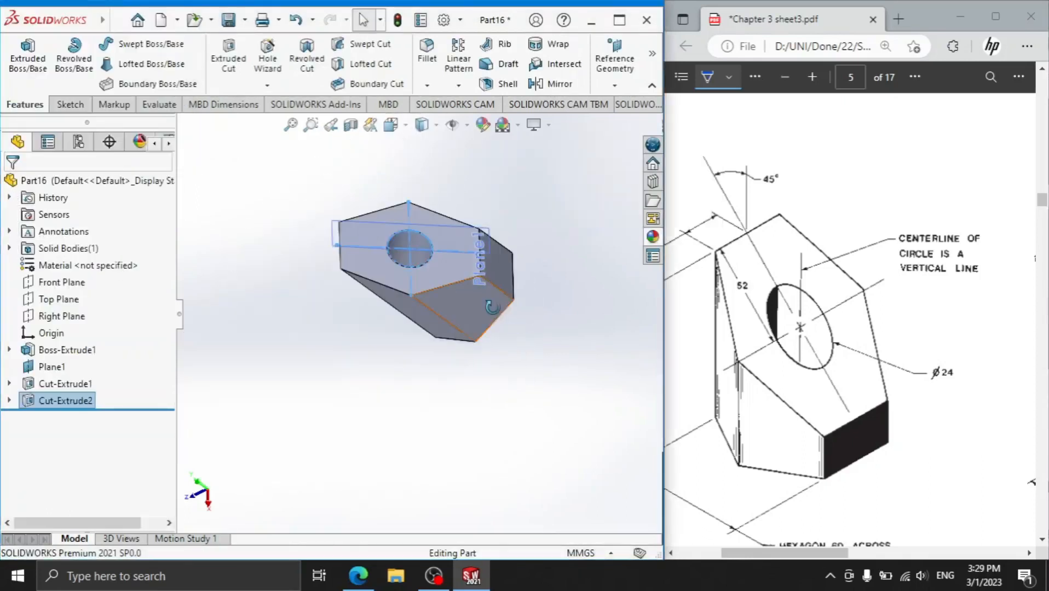
pyautogui.moveTo(516, 303); pyautogui.dragTo(276, 262, button='middle')
pyautogui.hotkey('ctrl', '1')
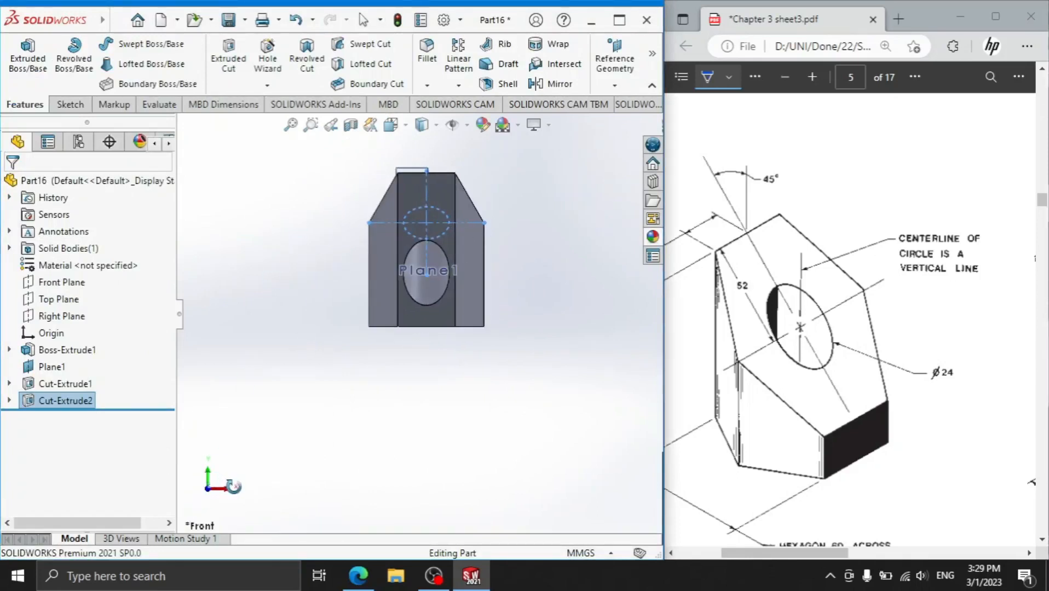
pyautogui.hotkey('ctrl', '4')
pyautogui.press('space')
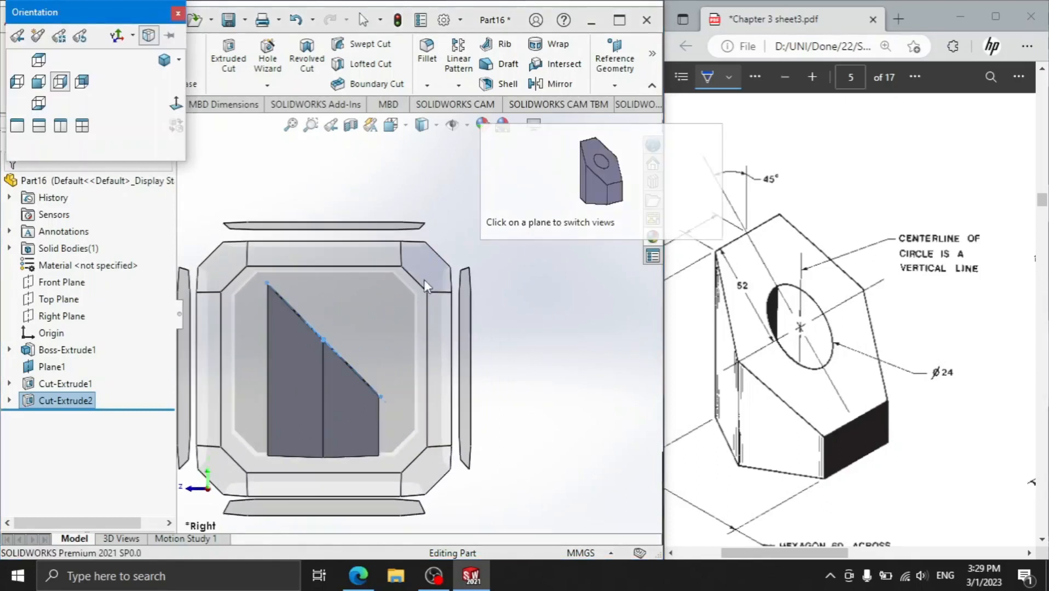
pyautogui.click(424, 280)
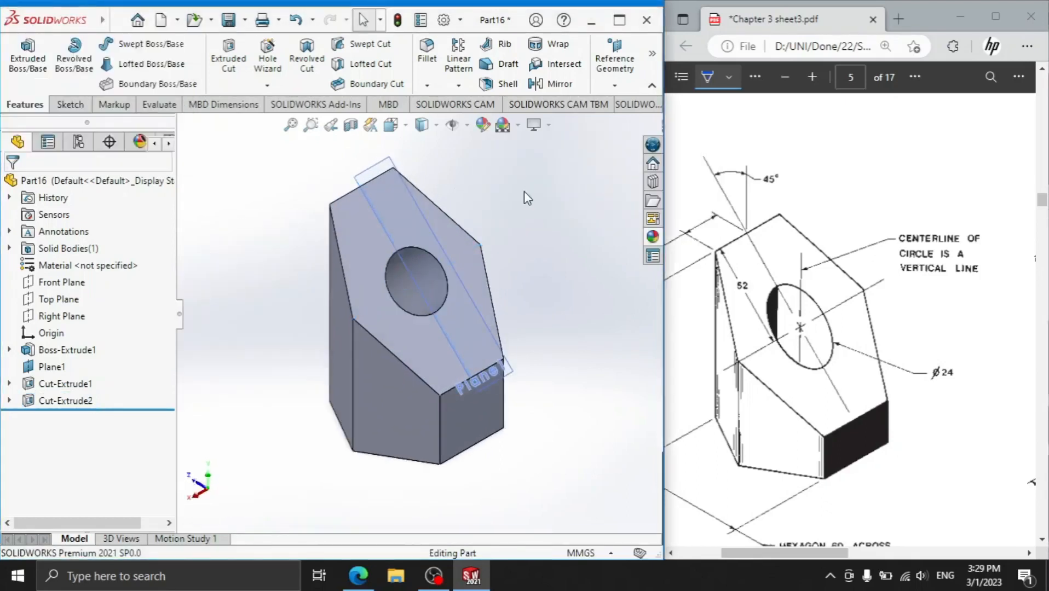
# Step: Hide the 45° reference plane on the sloped face
pyautogui.click(367, 173)
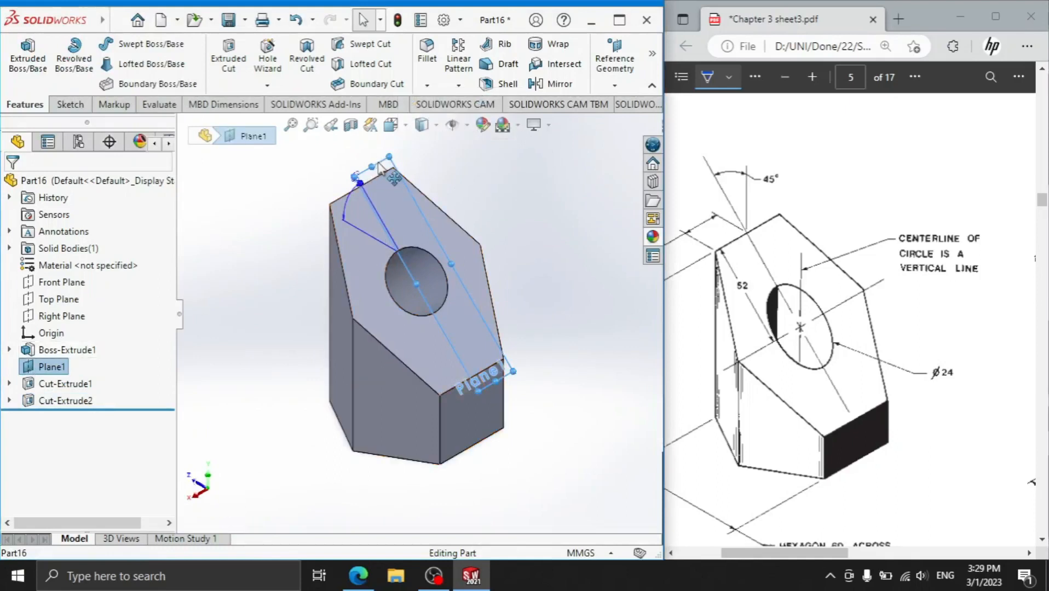
pyautogui.rightClick(383, 171)
pyautogui.click(441, 144)
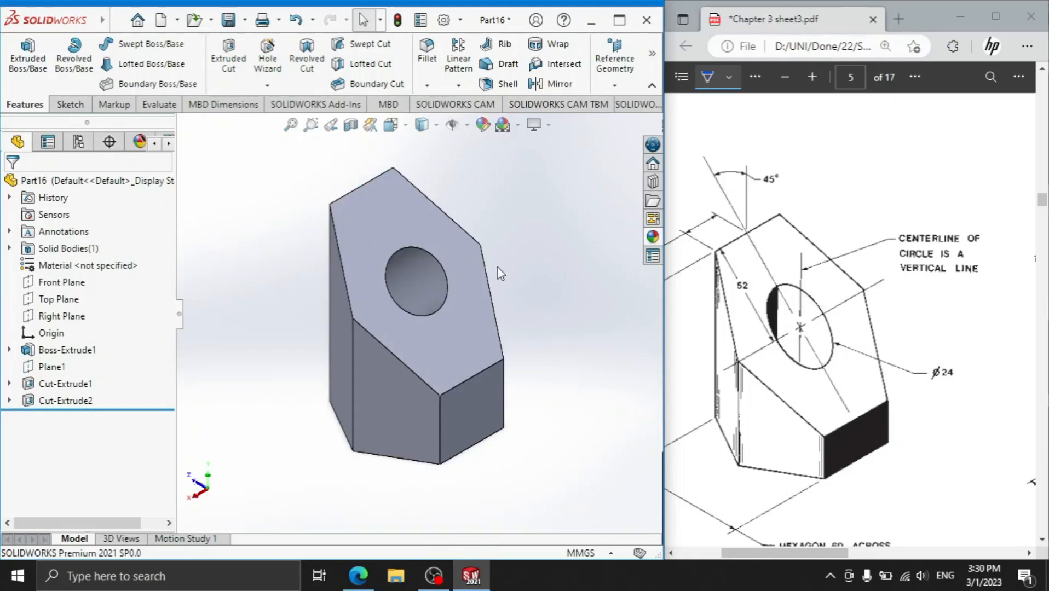
# Step: Undo the hole cut, its diameter dimension, the circle and the centerlines, back to the empty sketch on the sloped face
pyautogui.hotkey('ctrl', 'z')
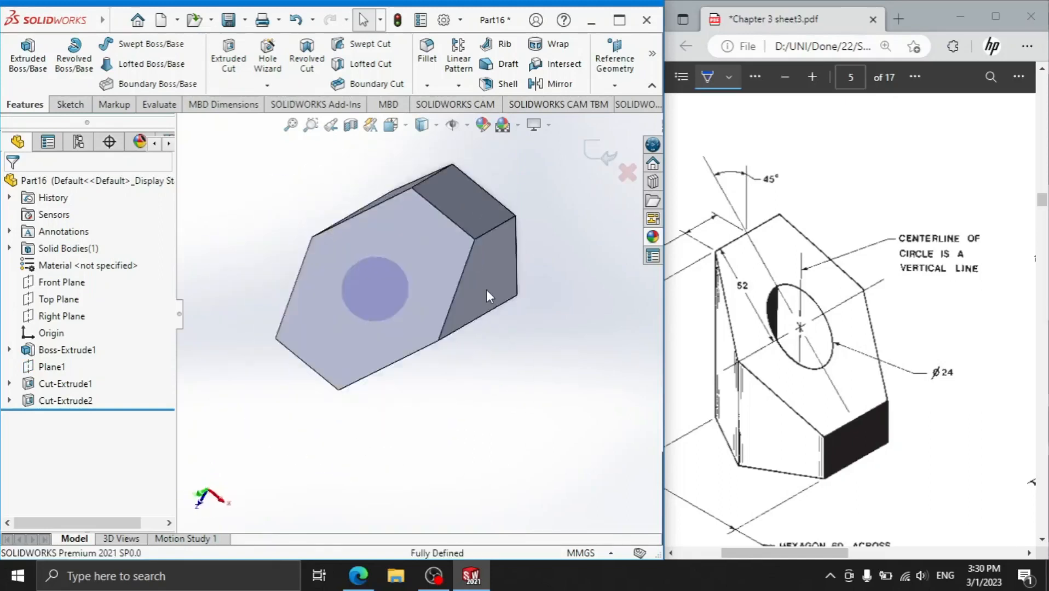
pyautogui.hotkey('ctrl', 'z')
pyautogui.hotkey('ctrl', 'z')
pyautogui.hotkey('ctrl', 'z')
pyautogui.hotkey('ctrl', 'z')
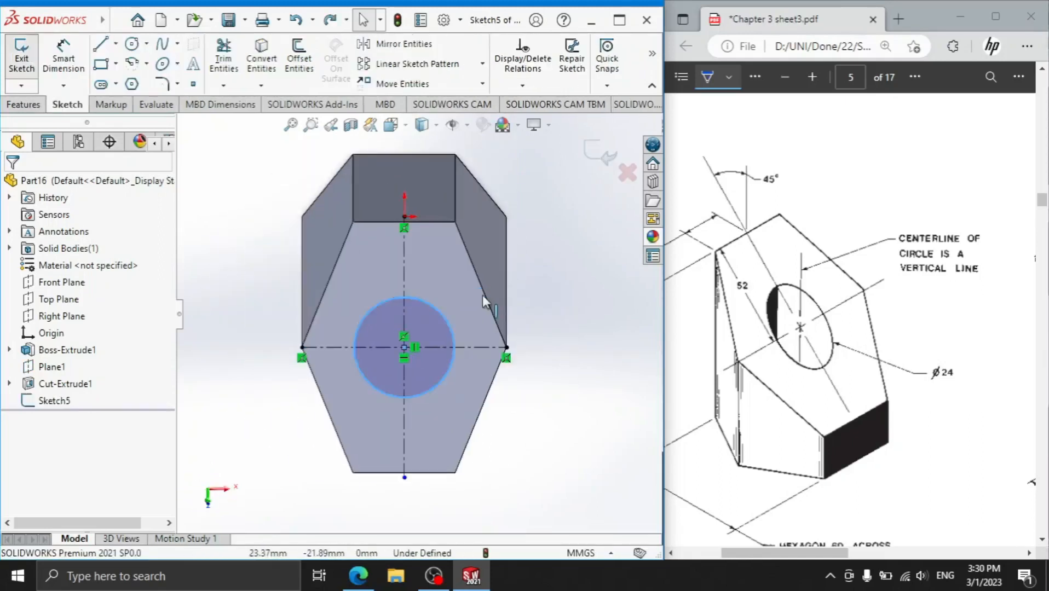
pyautogui.hotkey('ctrl', 'z')
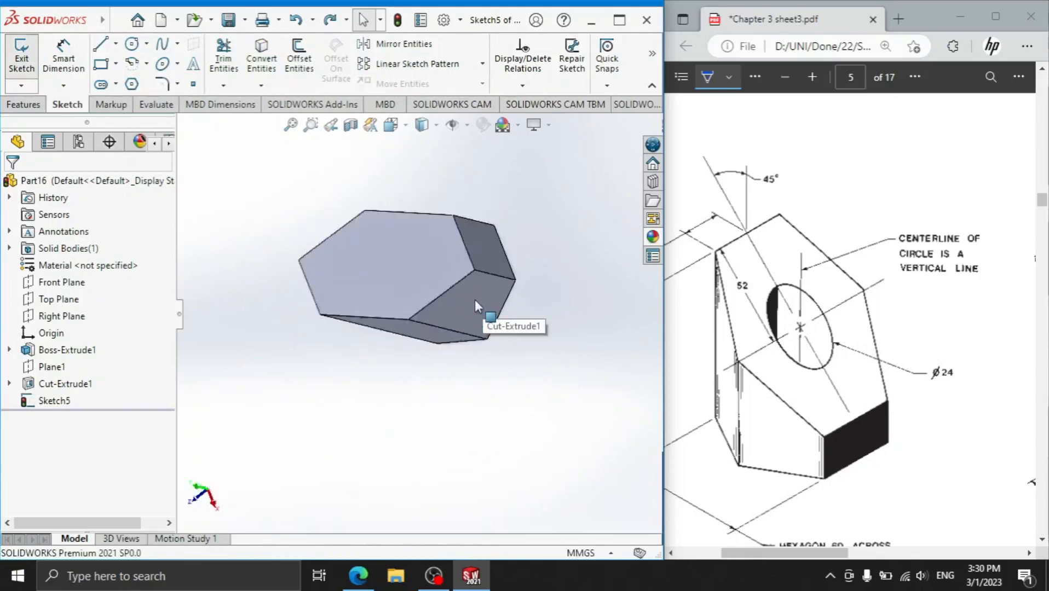
# Step: Start a sketch on the block's bottom hexagonal face and draw a circle of about 13 mm radius centred on the origin
pyautogui.moveTo(437, 381); pyautogui.dragTo(379, 201, button='middle')
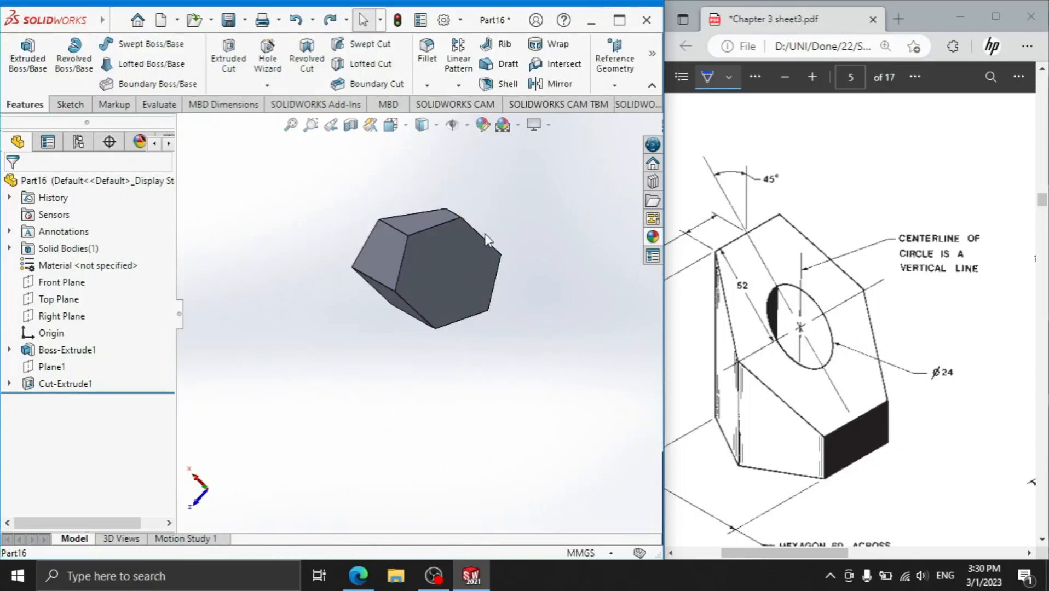
pyautogui.click(454, 272)
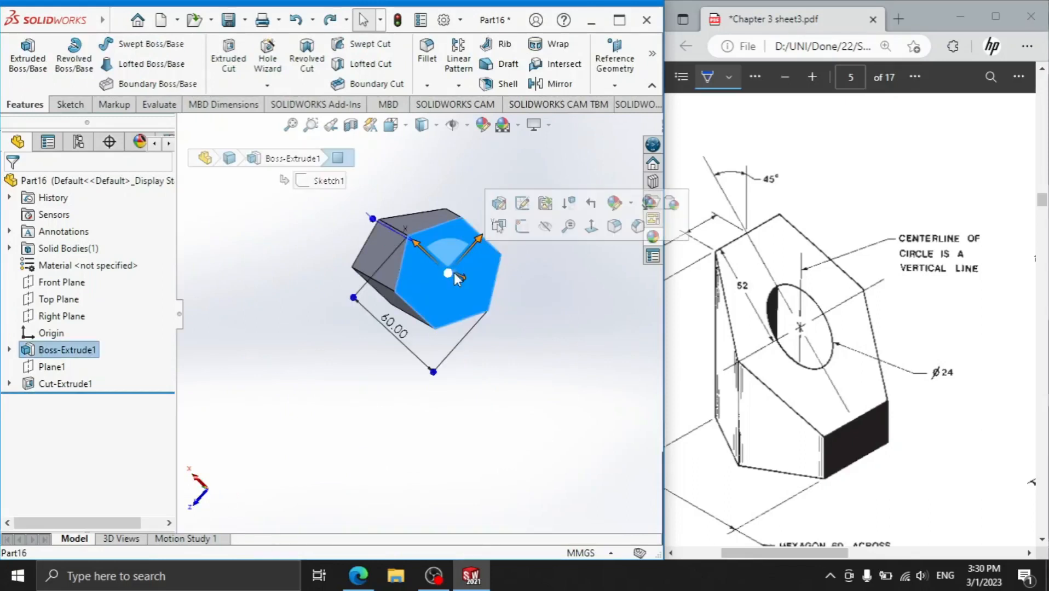
pyautogui.click(516, 226)
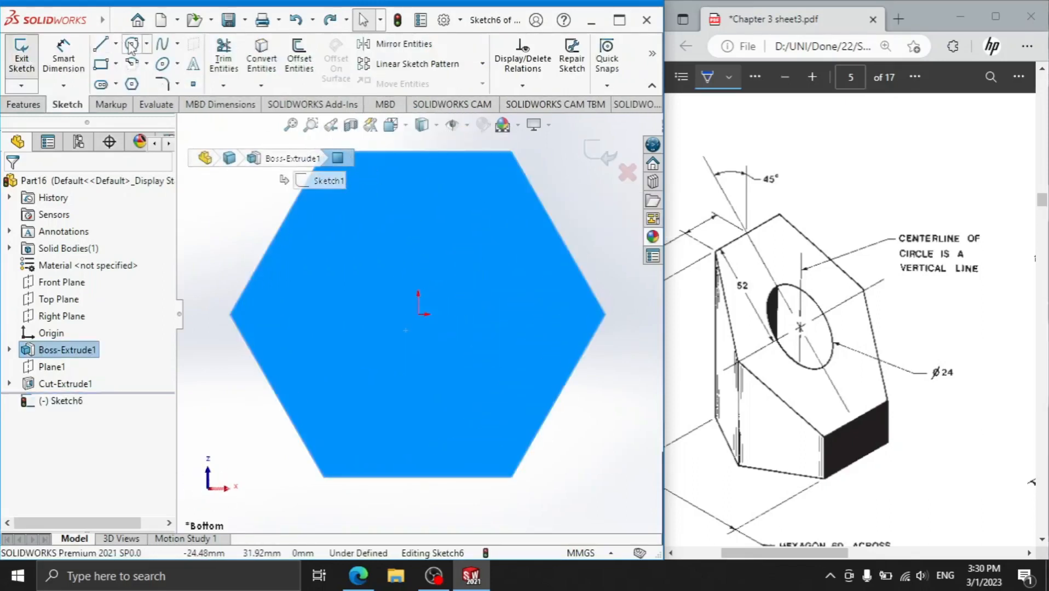
pyautogui.click(131, 45)
pyautogui.click(419, 314)
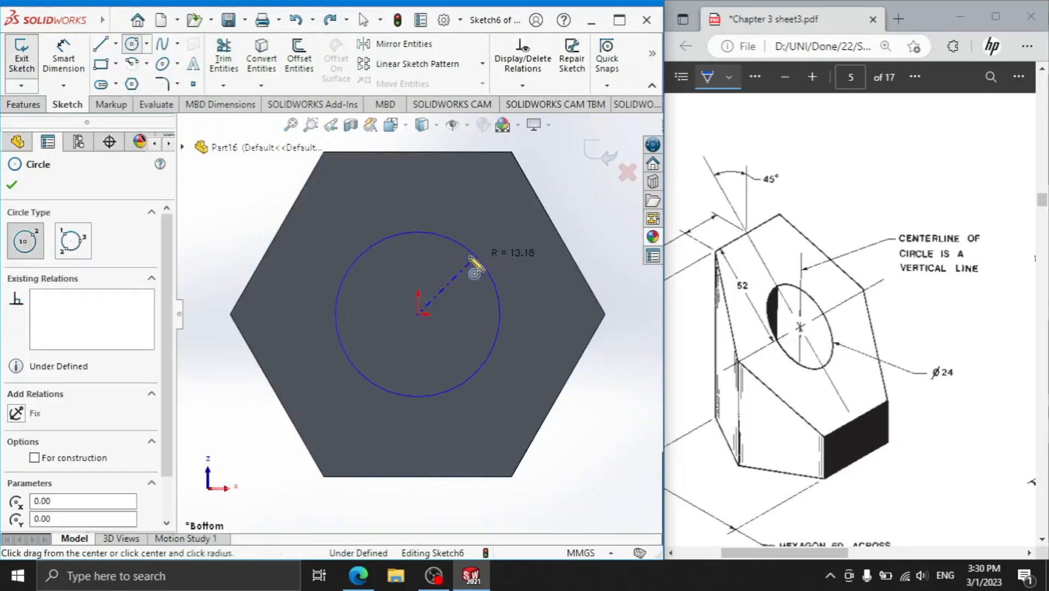
pyautogui.click(475, 266)
pyautogui.press('Escape')
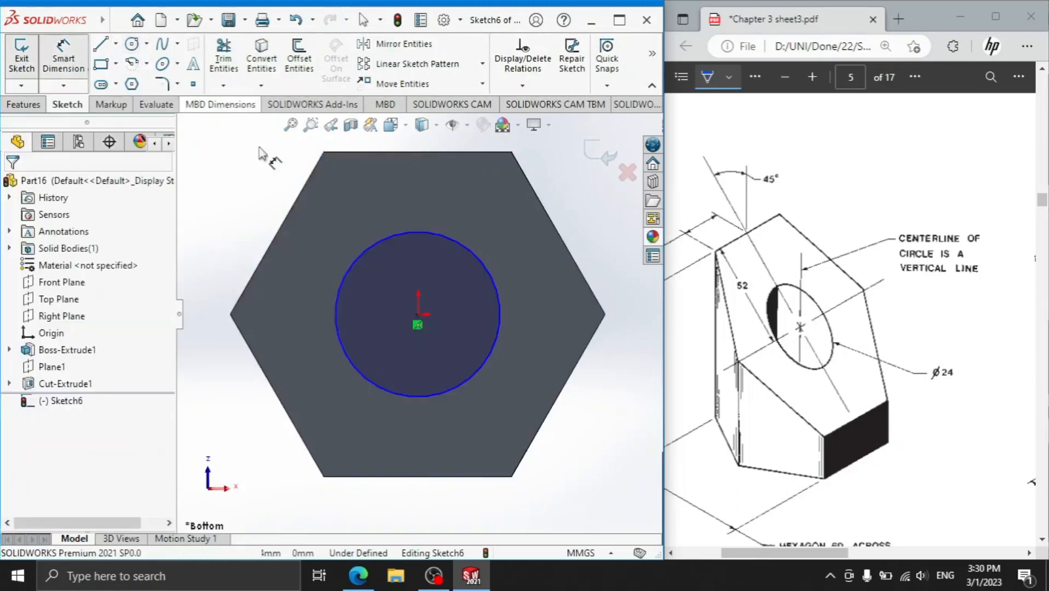
# Step: Dimension the circle on the bottom face to a diameter of 24 mm
pyautogui.click(499, 320)
pyautogui.click(558, 308)
pyautogui.write('24')
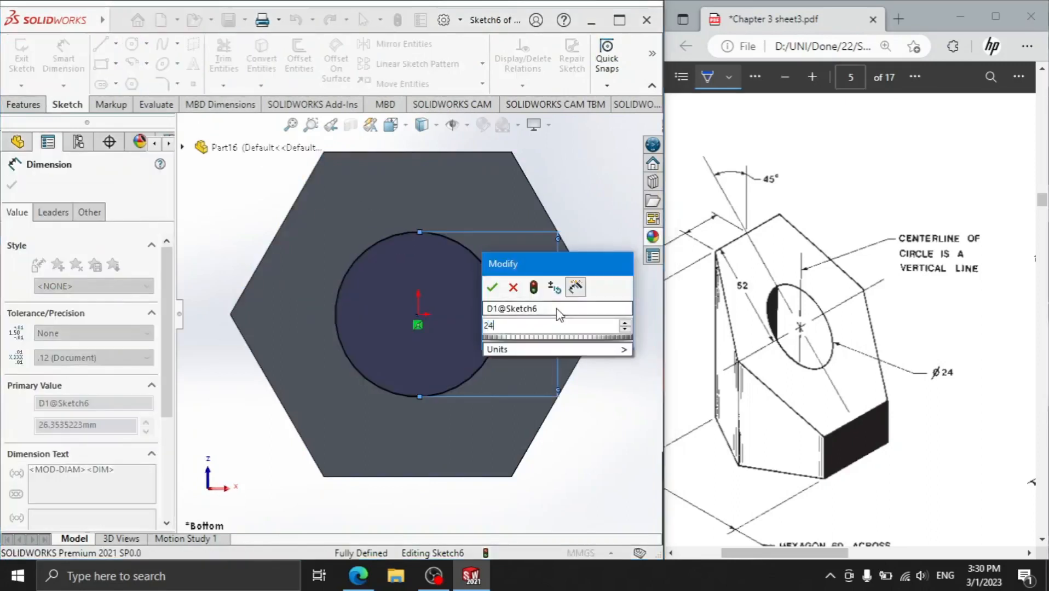
pyautogui.press('Return')
# Step: Cut-extrude the 24 mm circle blind 135 mm from the bottom face up through the sloped face
pyautogui.click(23, 104)
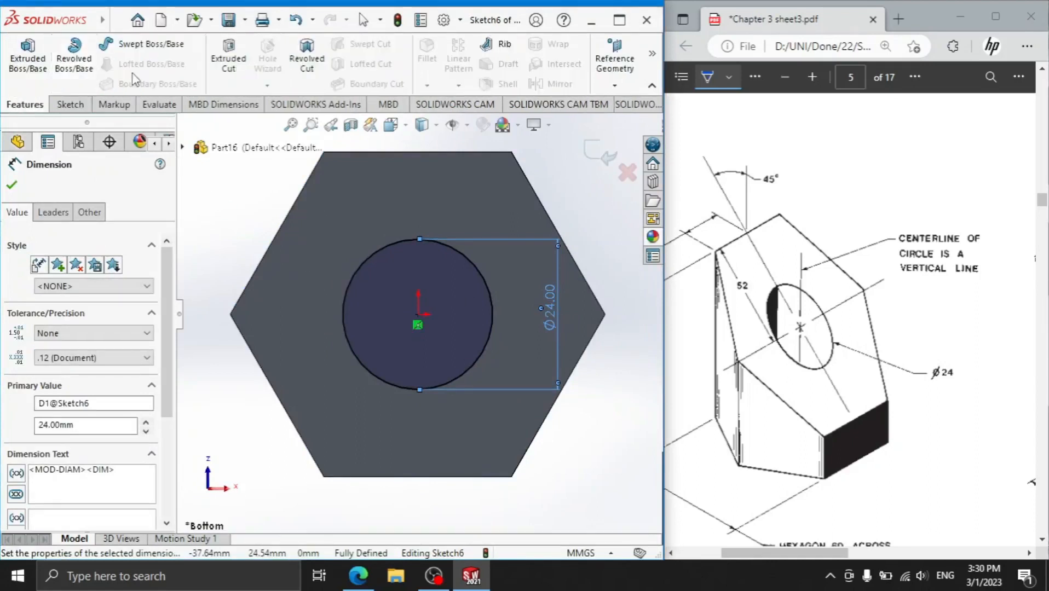
pyautogui.click(228, 58)
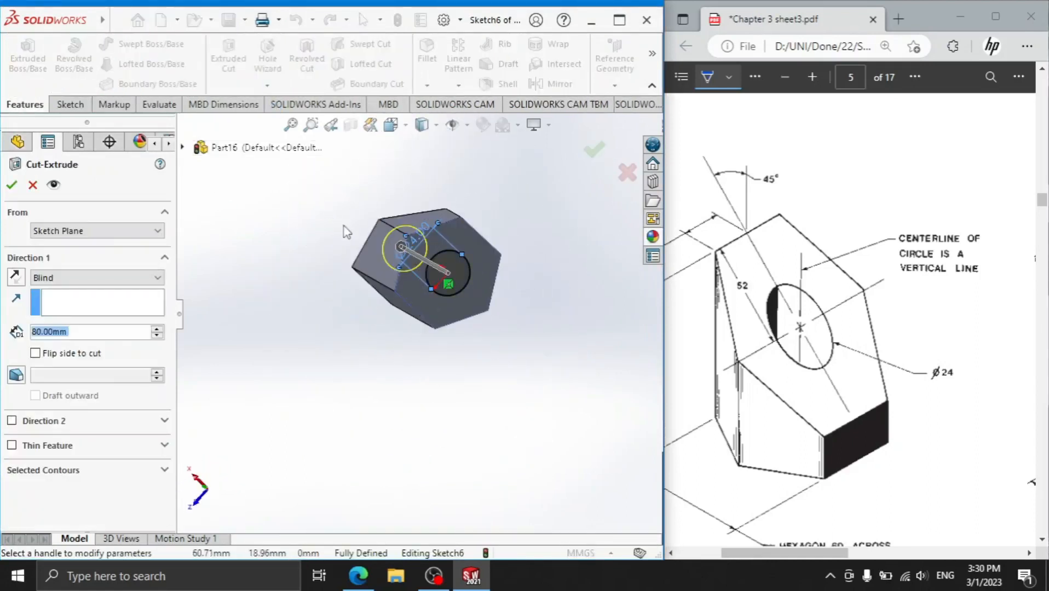
pyautogui.moveTo(402, 247); pyautogui.dragTo(371, 226)
pyautogui.click(12, 185)
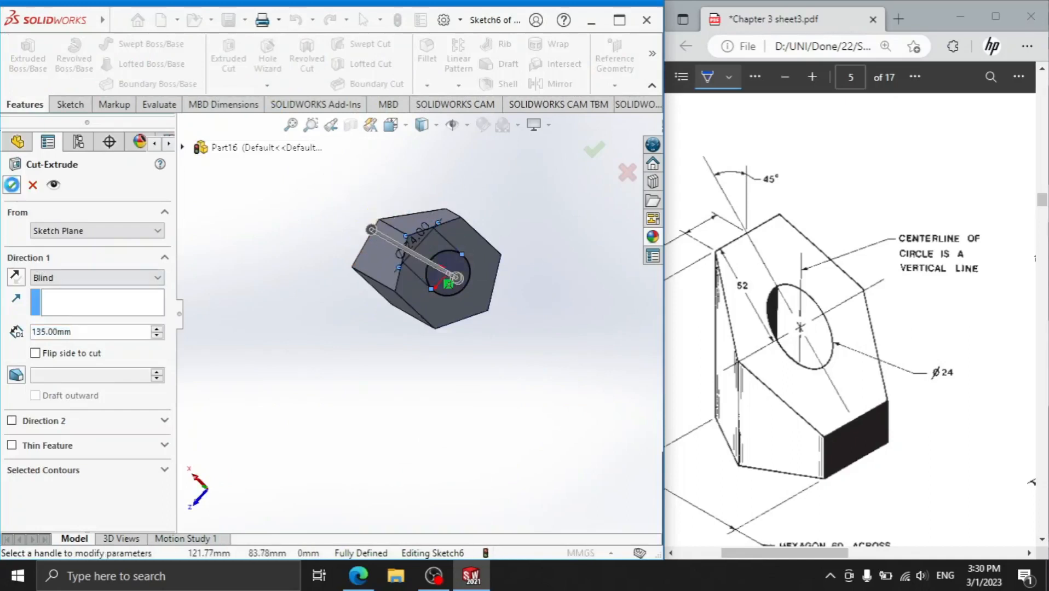
# Step: Examine the vertical hole through the block and orient the model isometrically to match Figure P3-21
pyautogui.moveTo(331, 226); pyautogui.dragTo(493, 321, button='middle')
pyautogui.scroll(-3, 466, 255)
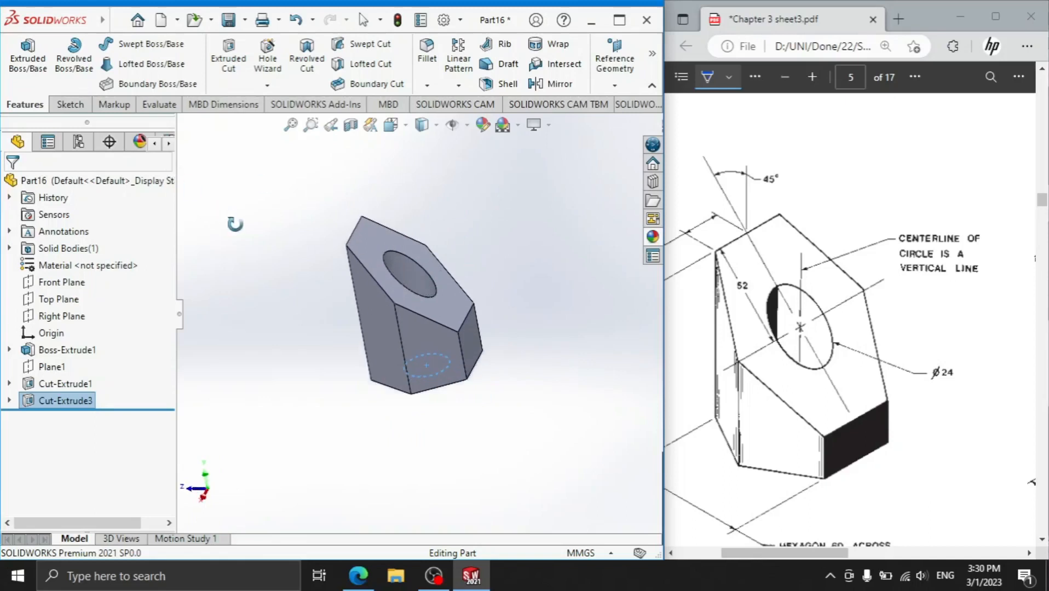
pyautogui.click(303, 235)
pyautogui.press('space')
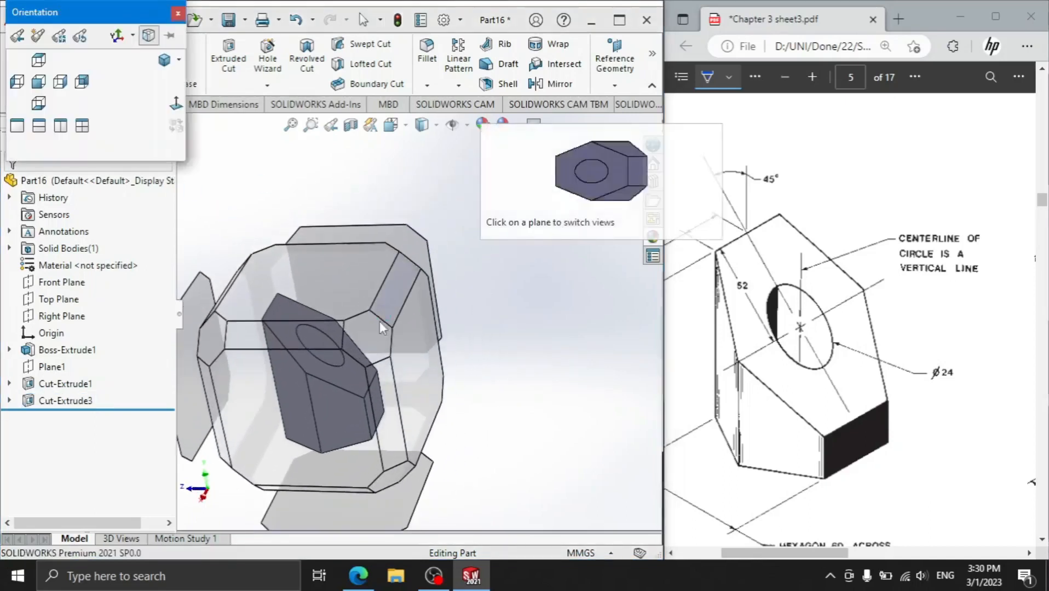
pyautogui.click(375, 326)
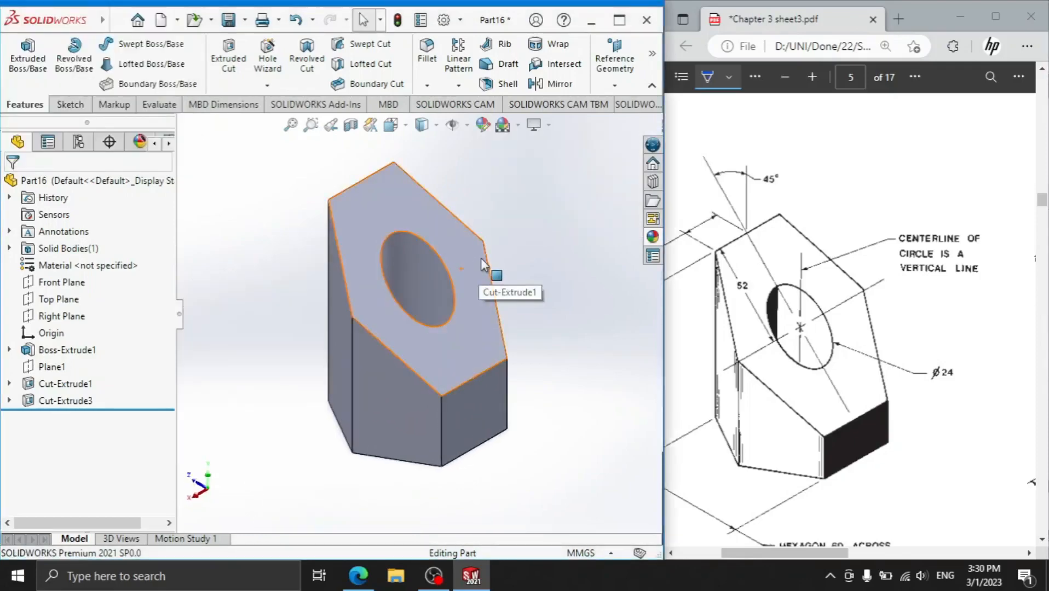